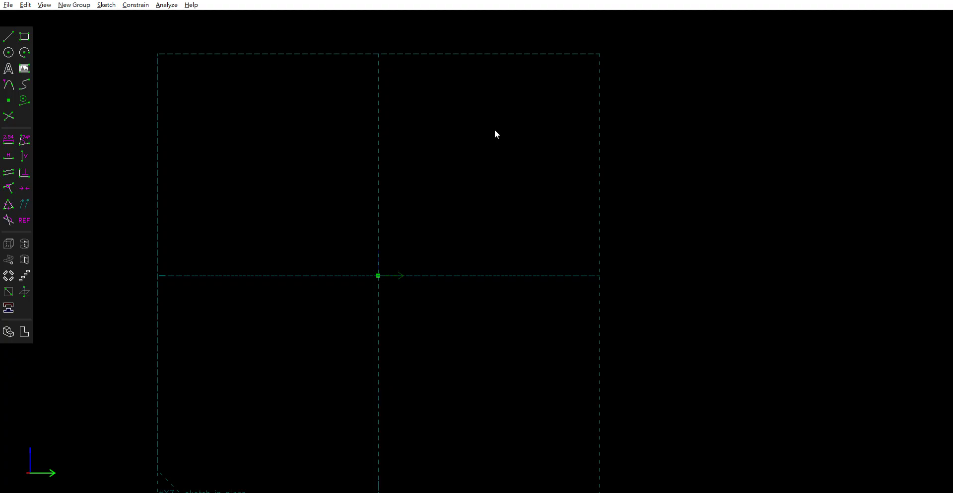
# Draw a circle in the upper left of the workplane and set its diameter to 0.88.
pyautogui.click(8, 52)
pyautogui.click(267, 166)
pyautogui.click(305, 200)
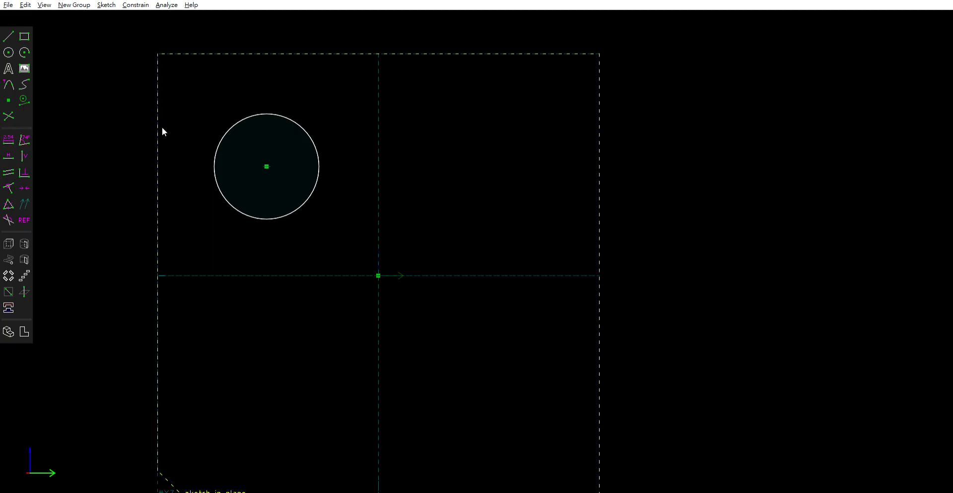
pyautogui.click(313, 132)
pyautogui.click(8, 140)
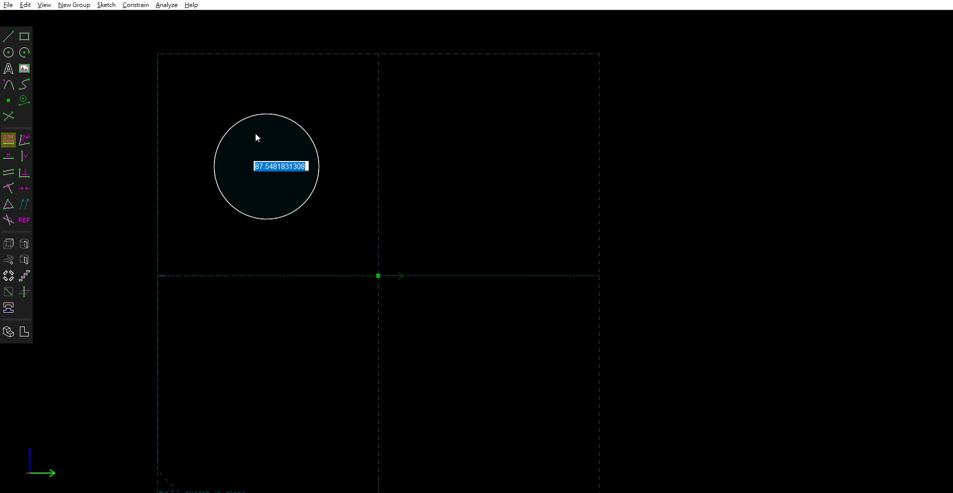
pyautogui.write('0.87')
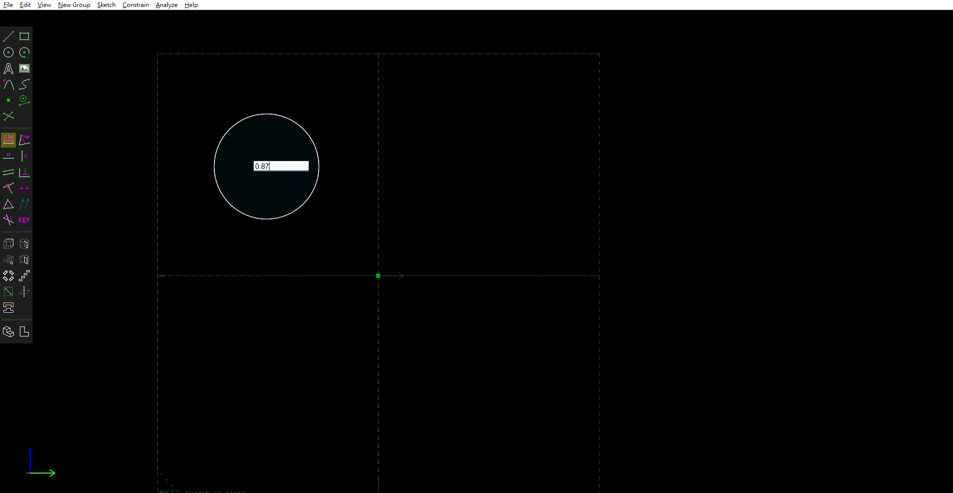
pyautogui.press('Return')
# Add a second circle of diameter 0.88 to the right of the first one, and delete it again.
pyautogui.scroll(-5, 276, 159)
pyautogui.scroll(-8, 267, 152)
pyautogui.scroll(-5, 271, 143)
pyautogui.scroll(8, 276, 131)
pyautogui.moveTo(273, 140); pyautogui.dragTo(372, 165, button='right')
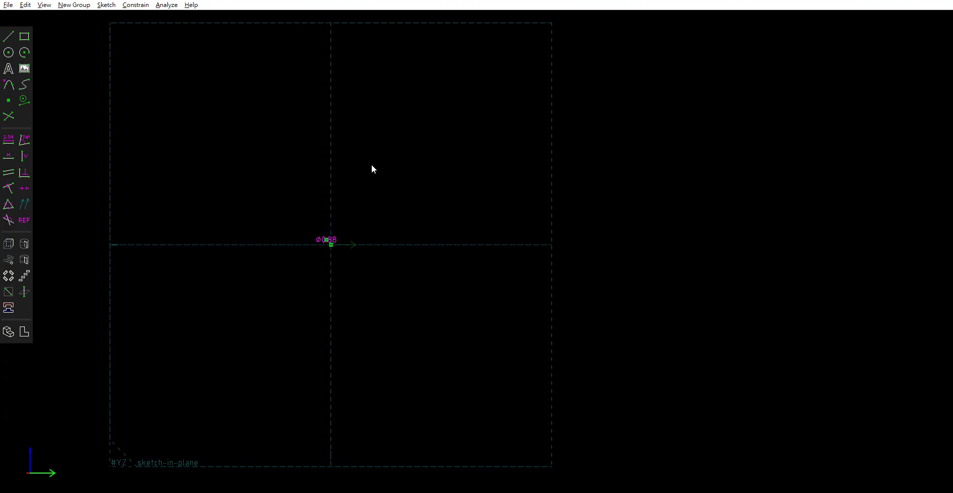
pyautogui.scroll(9, 323, 222)
pyautogui.scroll(4, 338, 265)
pyautogui.scroll(10, 340, 263)
pyautogui.scroll(13, 311, 230)
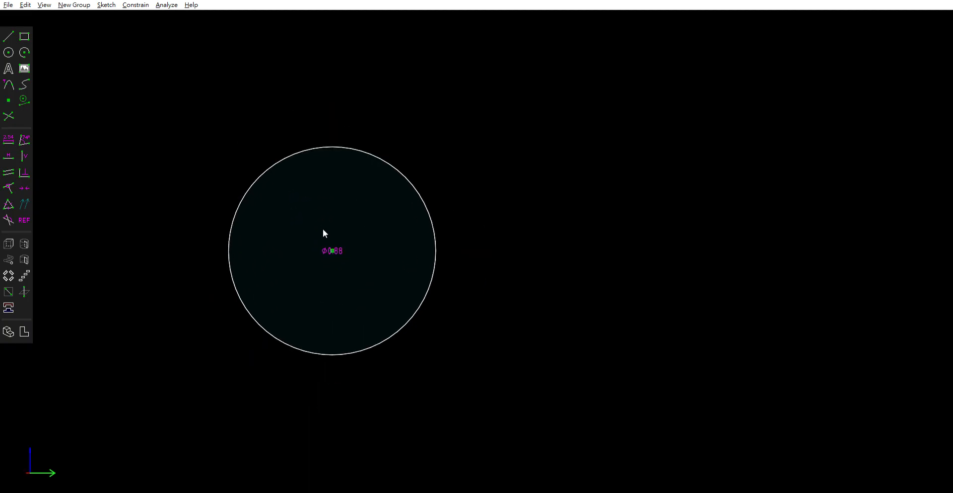
pyautogui.scroll(-5, 372, 213)
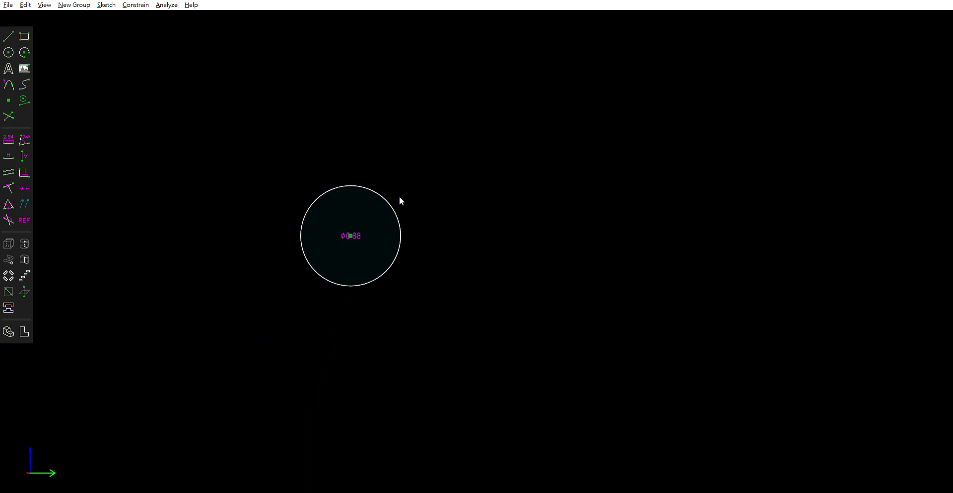
pyautogui.scroll(-7, 437, 188)
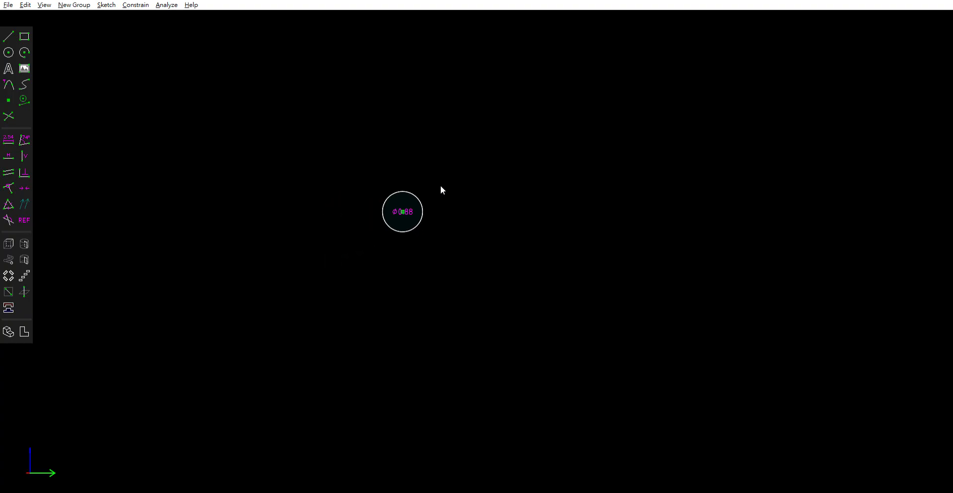
pyautogui.moveTo(383, 198); pyautogui.dragTo(347, 201, button='right')
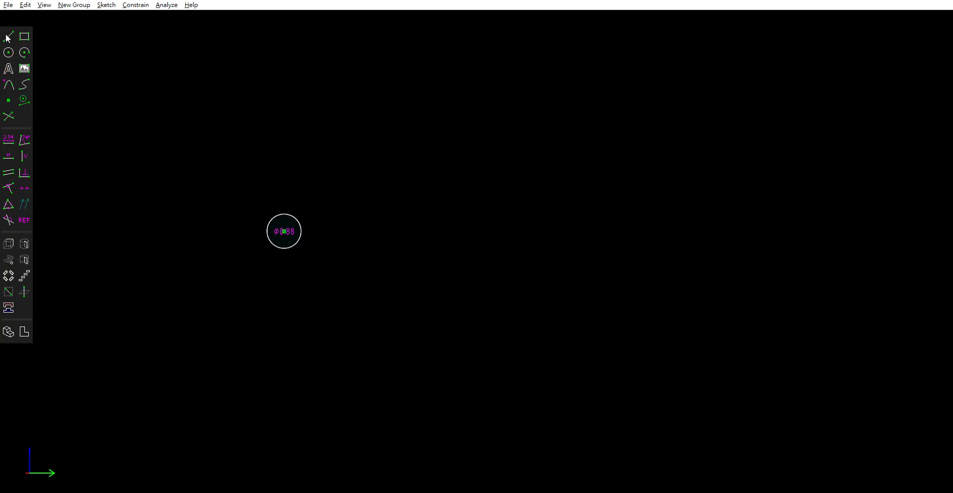
pyautogui.click(8, 52)
pyautogui.click(412, 208)
pyautogui.click(460, 230)
pyautogui.click(461, 231)
pyautogui.click(7, 133)
pyautogui.write('0.88')
pyautogui.press('Return')
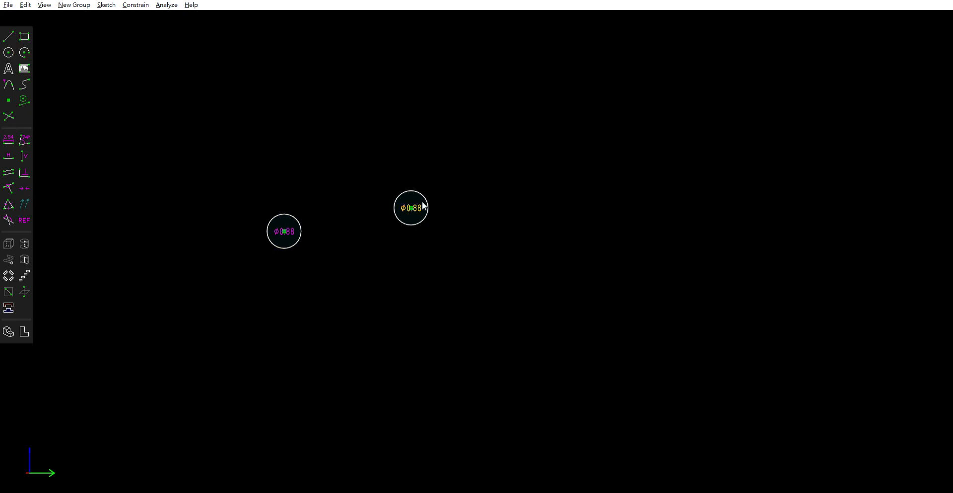
pyautogui.press('Delete')
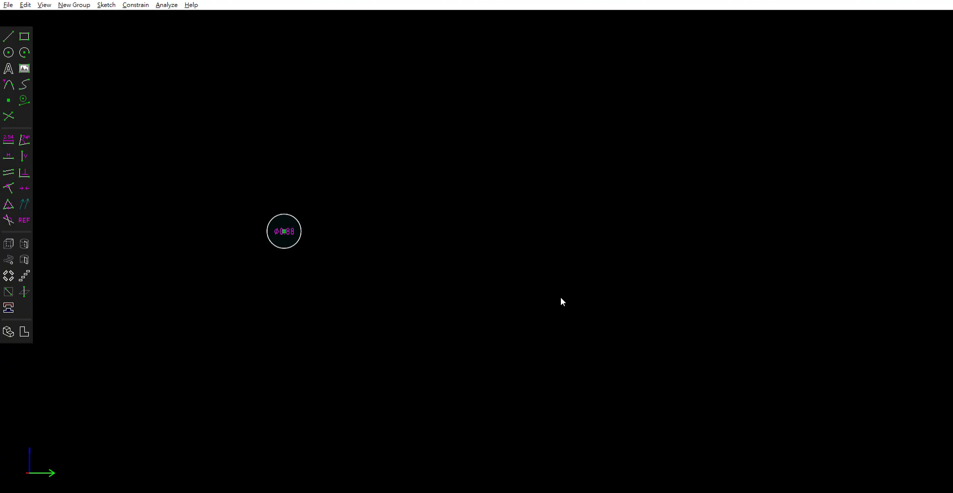
pyautogui.click(8, 37)
pyautogui.click(285, 224)
pyautogui.press('Escape')
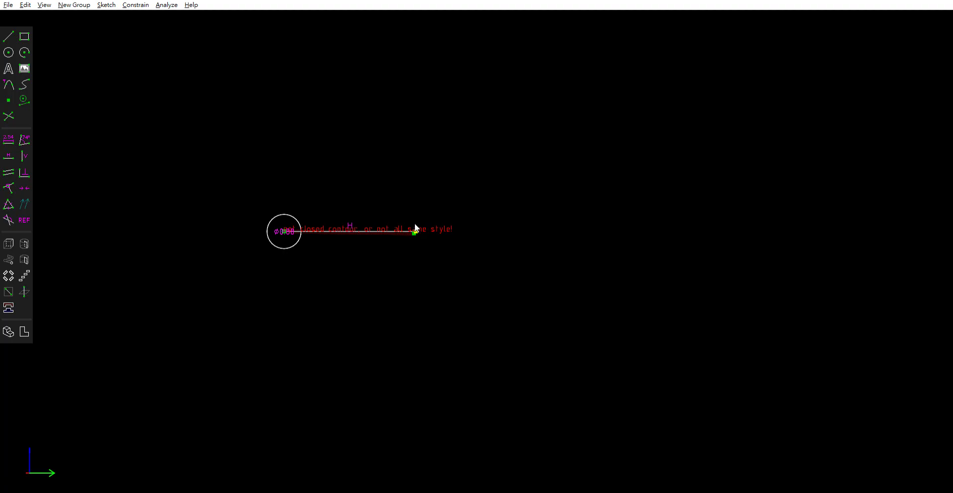
pyautogui.click(378, 223)
pyautogui.press('Delete')
pyautogui.press('r')
# Draw a horizontal line about 5.11 long from the circle's centre toward the right.
pyautogui.click(9, 36)
pyautogui.click(284, 231)
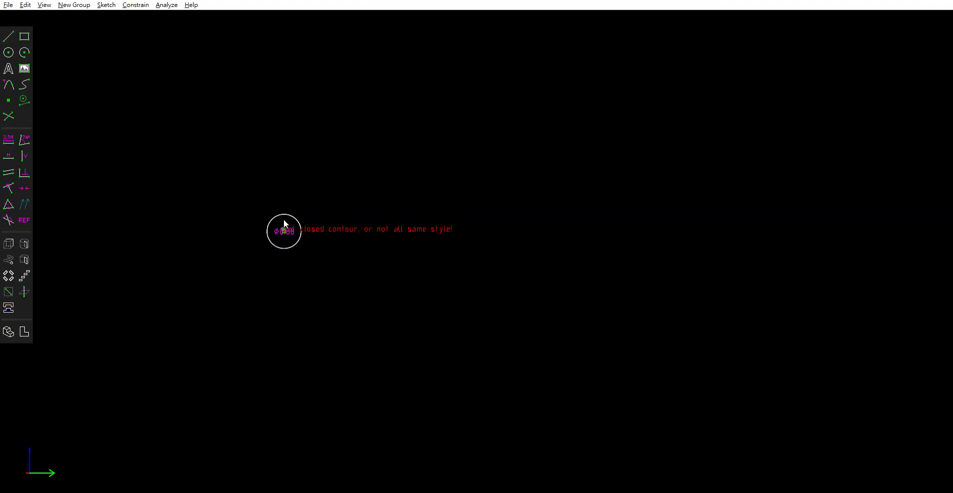
pyautogui.click(484, 221)
pyautogui.press('Escape')
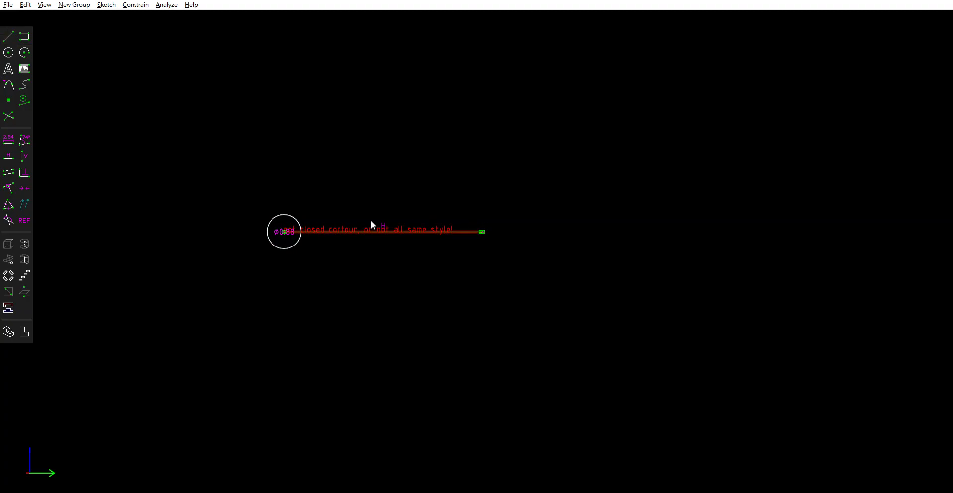
pyautogui.click(9, 139)
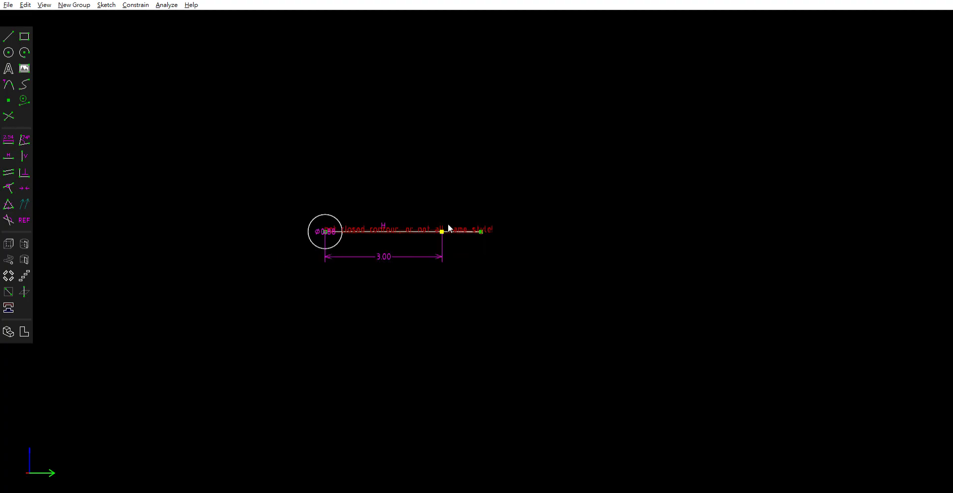
pyautogui.hotkey('ctrl', 'z')
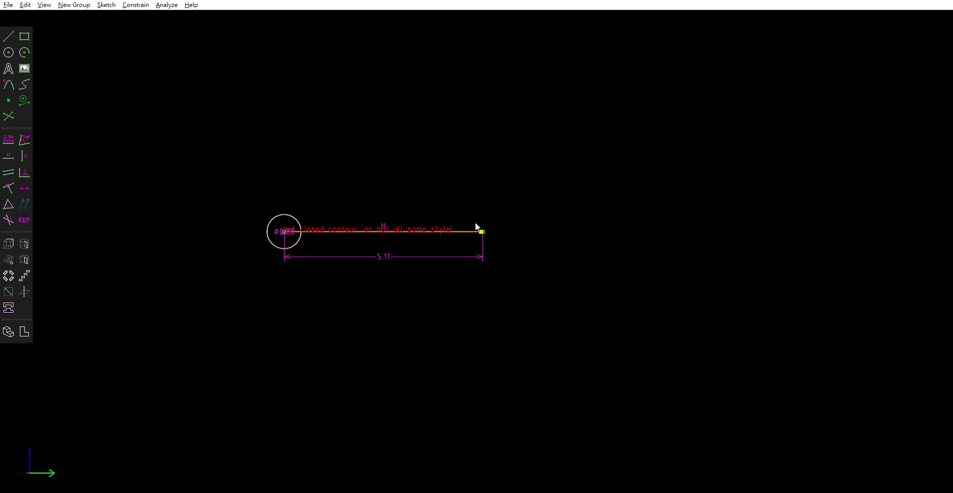
pyautogui.hotkey('ctrl', 'z')
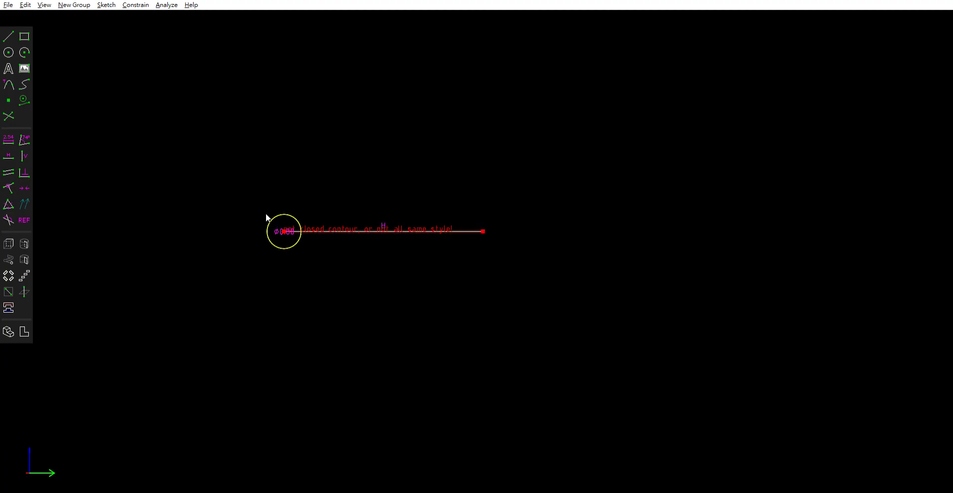
# Set the horizontal line's length to 3.
pyautogui.click(10, 133)
pyautogui.write('3')
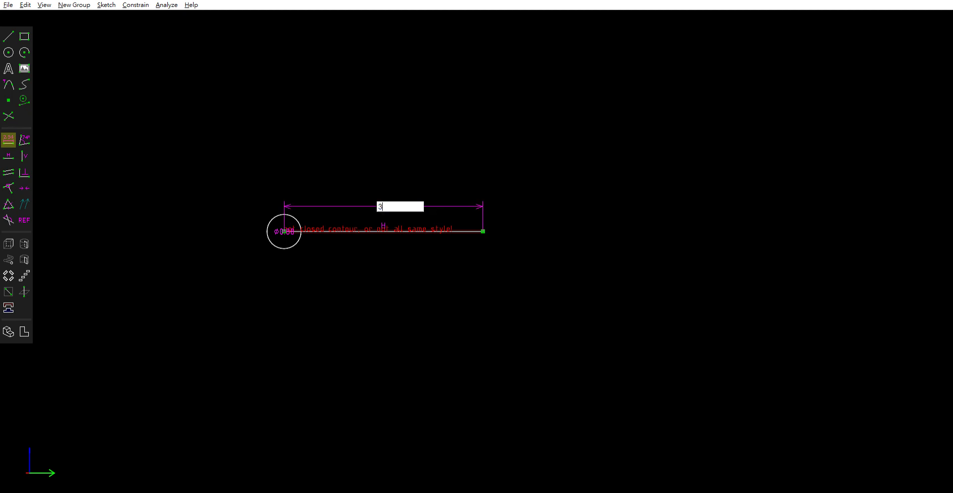
pyautogui.press('Return')
# Place a point at the line's right end and delete the line along with its length dimension.
pyautogui.click(9, 52)
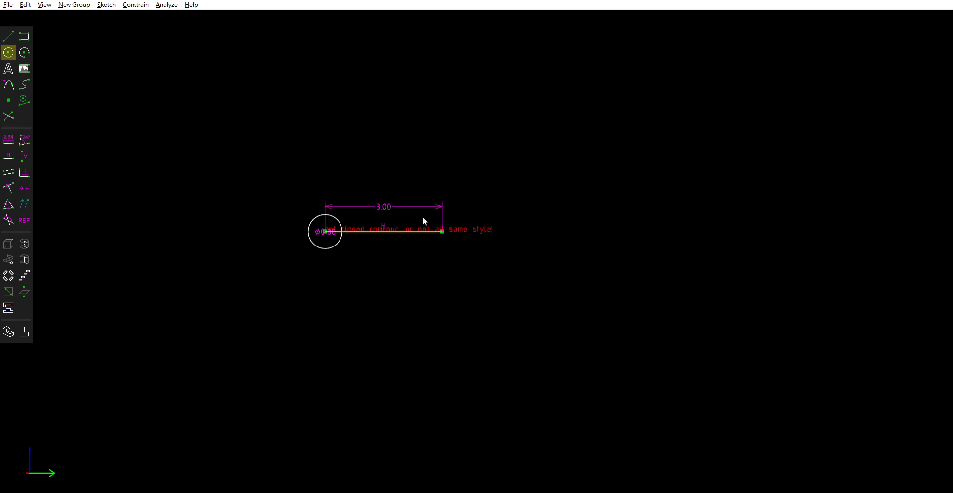
pyautogui.press('Escape')
pyautogui.click(8, 100)
pyautogui.click(442, 225)
pyautogui.click(401, 223)
pyautogui.press('Delete')
pyautogui.press('Delete')
# Draw a second circle centred on the placed point and set its diameter to 0.88.
pyautogui.press('c')
pyautogui.click(441, 230)
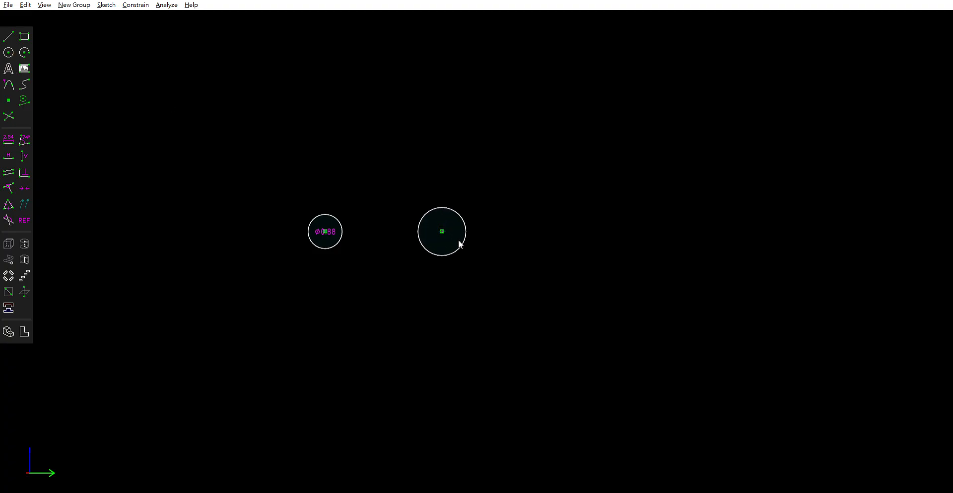
pyautogui.press('d')
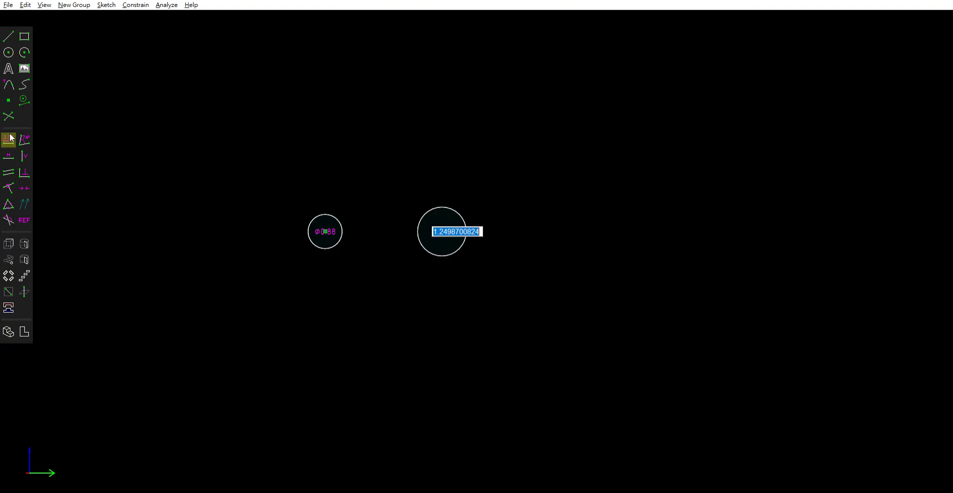
pyautogui.write('3')
pyautogui.press('BackSpace')
pyautogui.write('0.88')
pyautogui.press('Return')
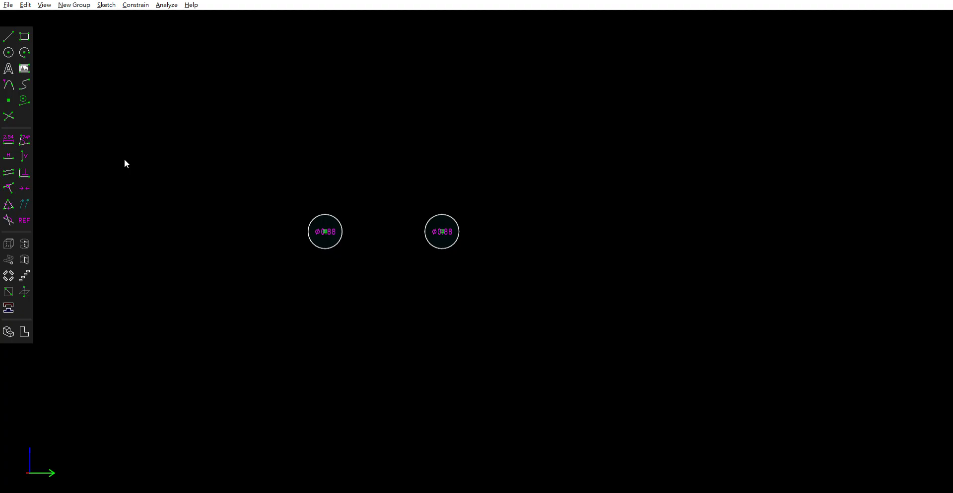
# Delete both circles with their diameter dimensions and centre points to empty the sketch.
pyautogui.click(428, 242)
pyautogui.moveTo(210, 150); pyautogui.dragTo(565, 323)
pyautogui.press('Escape')
pyautogui.moveTo(526, 150); pyautogui.dragTo(275, 281)
pyautogui.press('Delete')
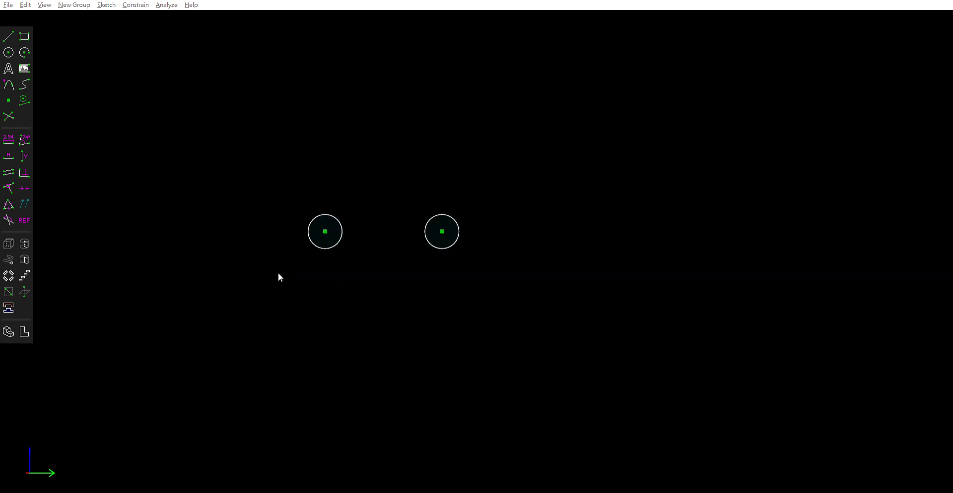
pyautogui.click(567, 303)
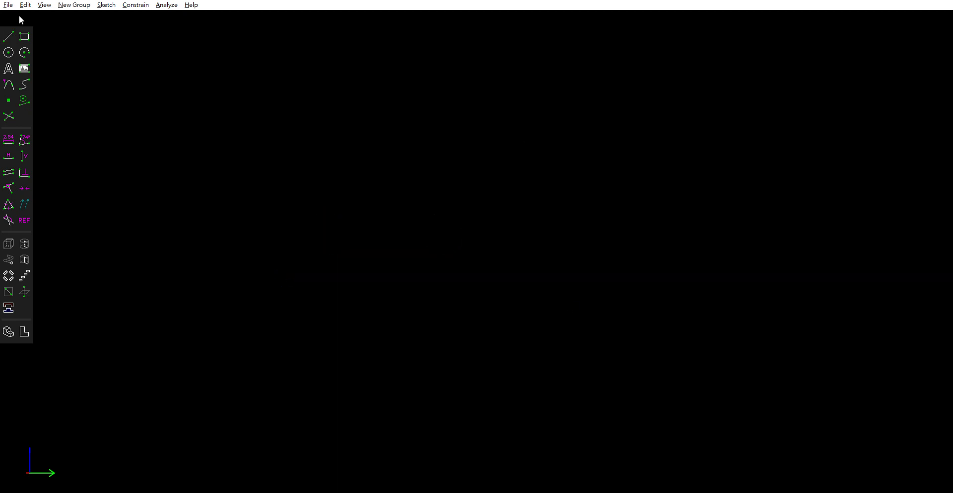
# Draw a rectangle about 8.29 wide in the middle of the sketch.
pyautogui.click(24, 35)
pyautogui.click(282, 163)
pyautogui.click(604, 342)
# Set the rectangle's width to 4.5 and its height to 2.75.
pyautogui.click(300, 157)
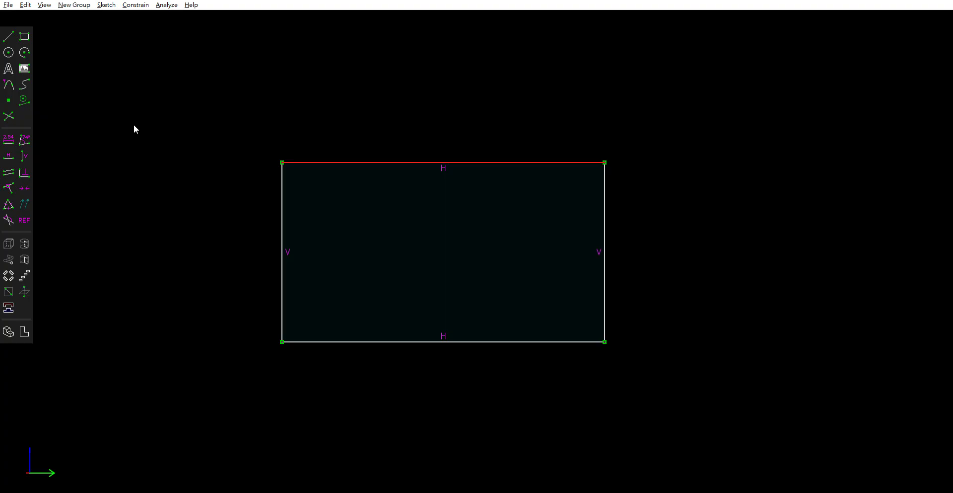
pyautogui.click(9, 139)
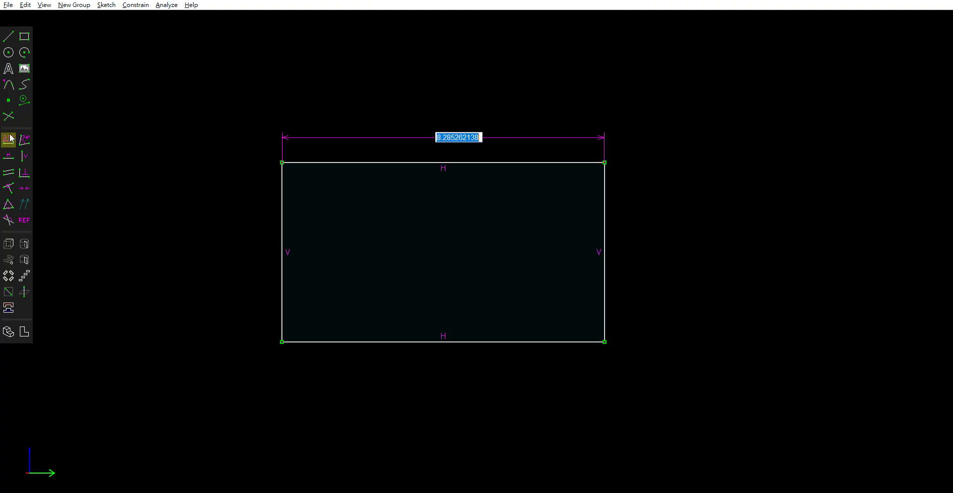
pyautogui.write('4.5')
pyautogui.press('Return')
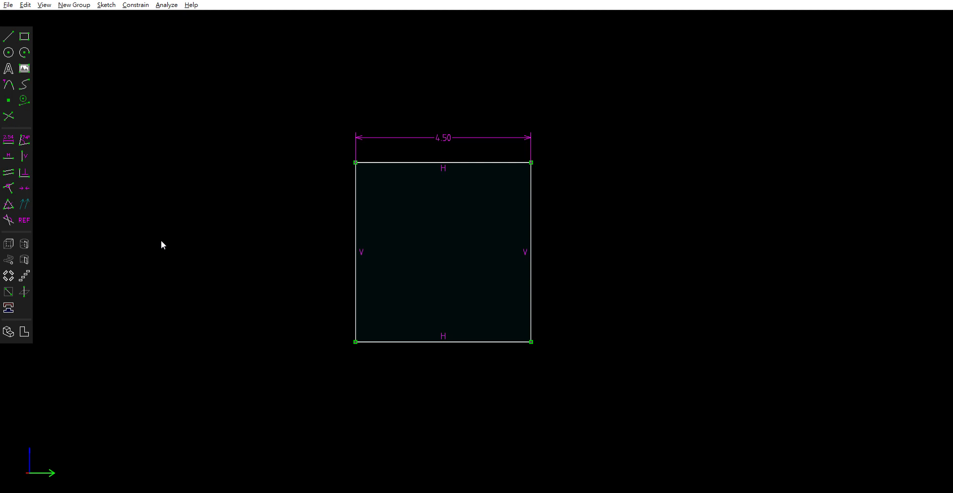
pyautogui.click(532, 283)
pyautogui.click(8, 139)
pyautogui.write('2.75')
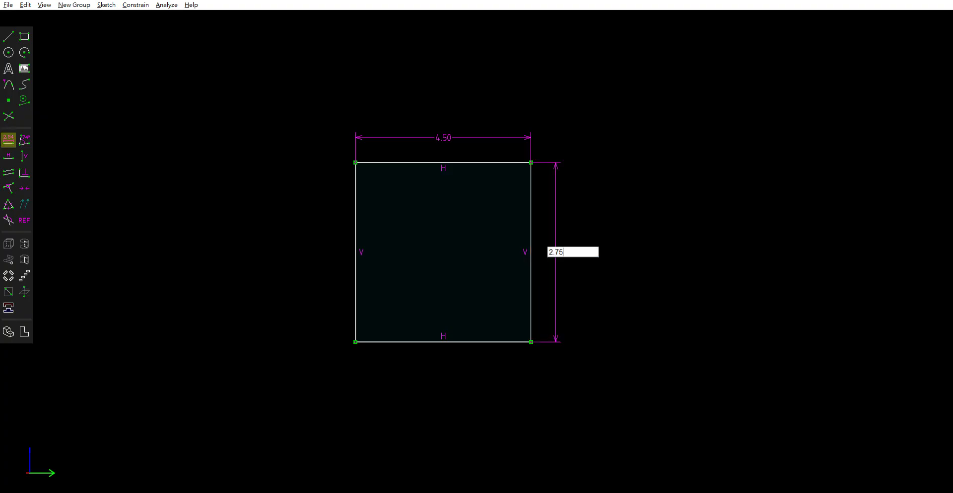
pyautogui.press('Return')
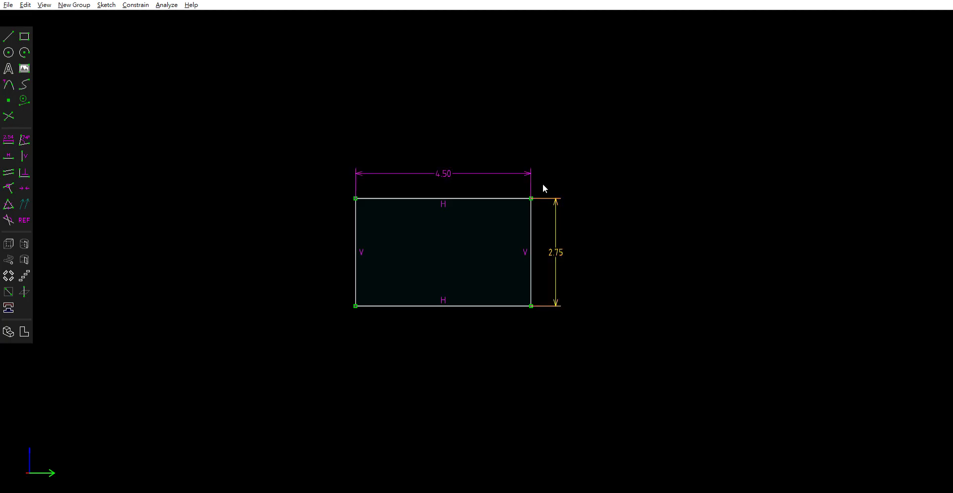
# Round the rectangle's upper right corner with a tangent arc.
pyautogui.click(532, 197)
pyautogui.click(249, 162)
pyautogui.click(531, 198)
pyautogui.click(10, 112)
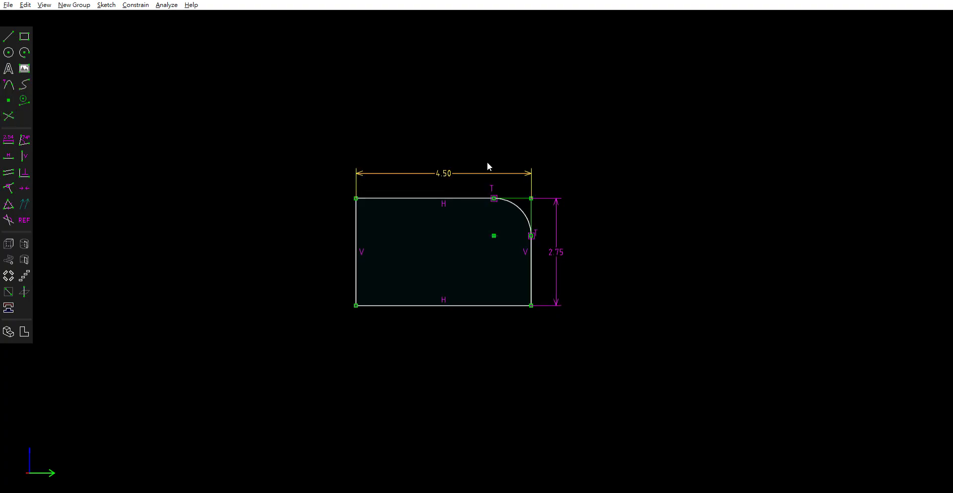
# Set the diameter of the upper right corner arc to 1.5.
pyautogui.click(525, 202)
pyautogui.click(8, 140)
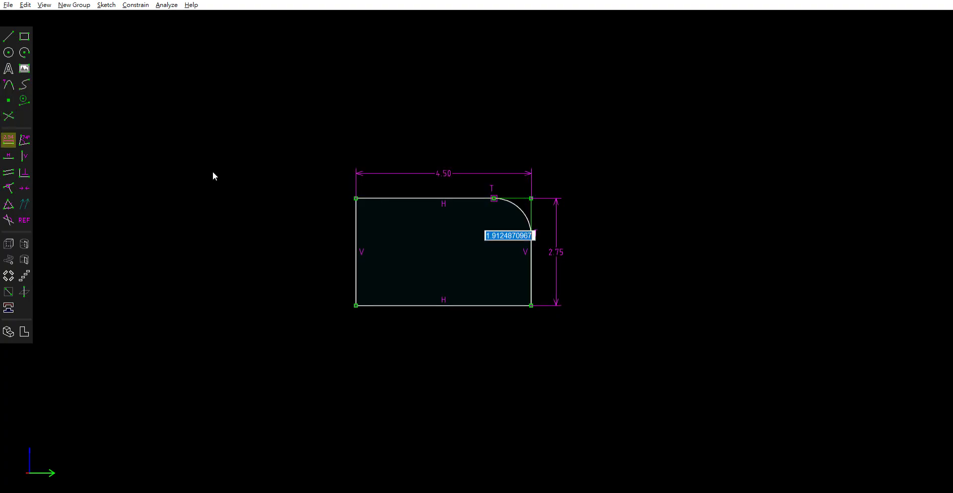
pyautogui.write('0.75')
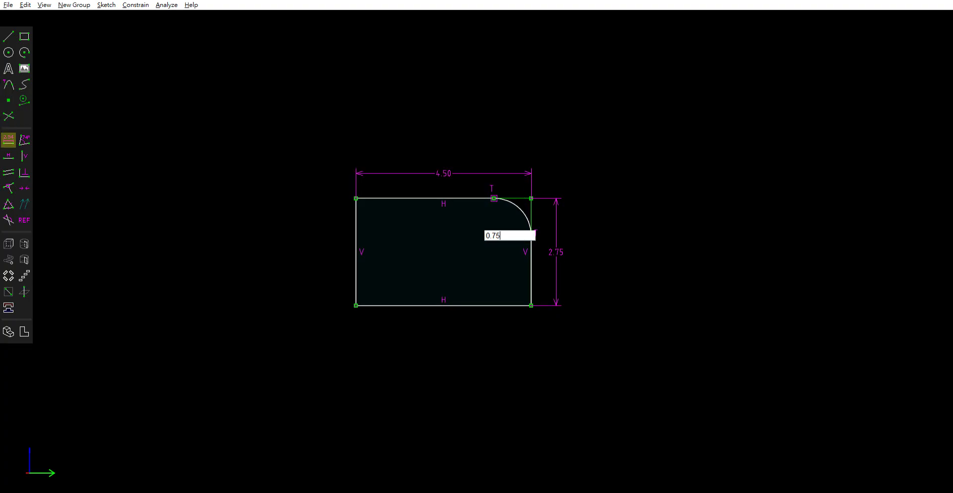
pyautogui.press('BackSpace')
pyautogui.press('BackSpace')
pyautogui.press('BackSpace')
pyautogui.press('BackSpace')
pyautogui.write('1.5')
pyautogui.press('Return')
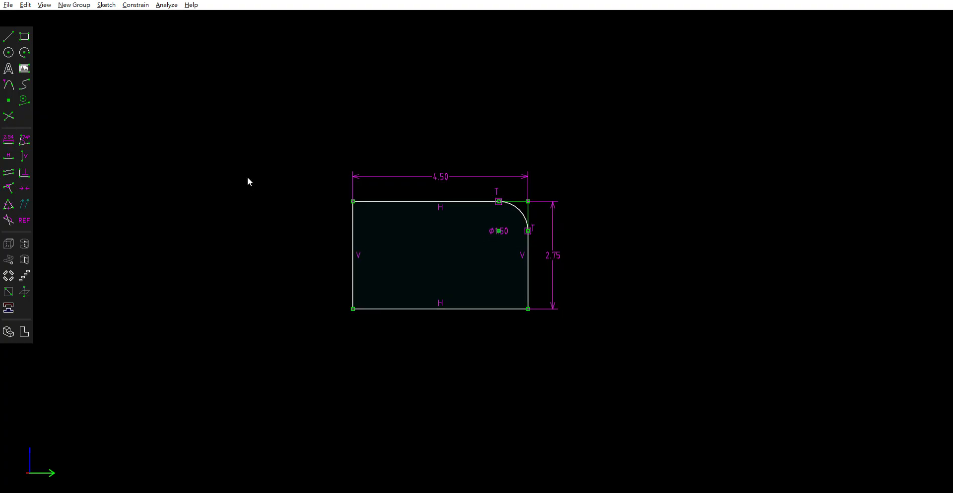
# Round the rectangle's upper left corner with a tangent arc and set its diameter to 1.5.
pyautogui.moveTo(613, 199); pyautogui.dragTo(567, 209, button='right')
pyautogui.click(308, 211)
pyautogui.click(8, 85)
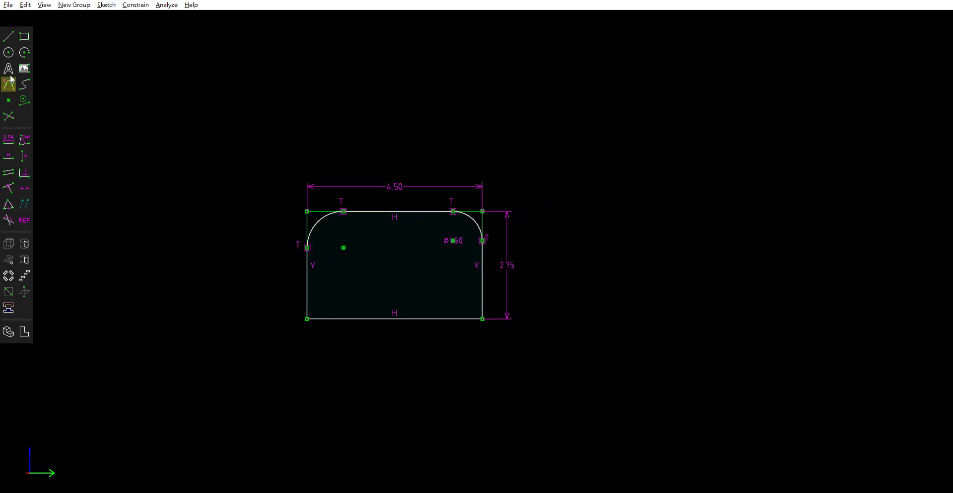
pyautogui.click(314, 215)
pyautogui.click(8, 138)
pyautogui.write('1.5')
pyautogui.press('Return')
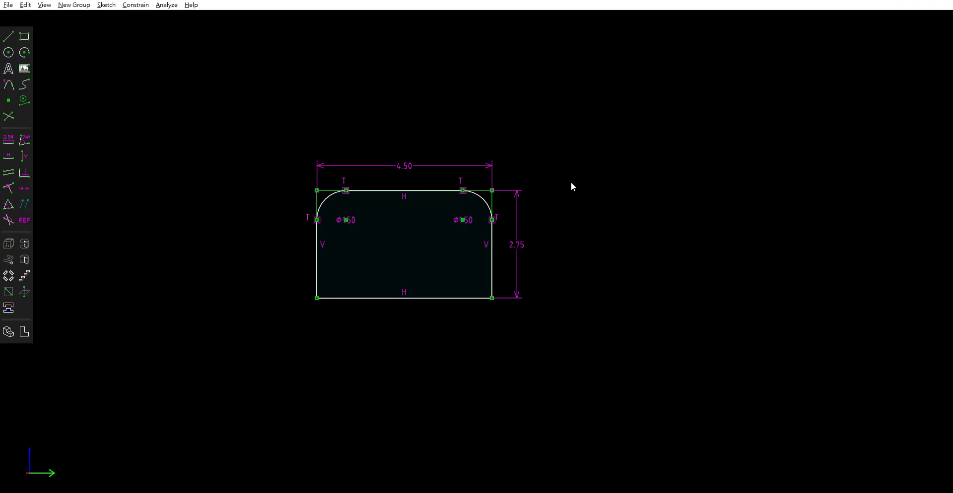
# Draw a diagonal line from the rectangle's original upper left corner point to its lower right corner.
pyautogui.click(373, 289)
pyautogui.click(412, 238)
pyautogui.click(8, 36)
pyautogui.click(316, 190)
pyautogui.click(491, 288)
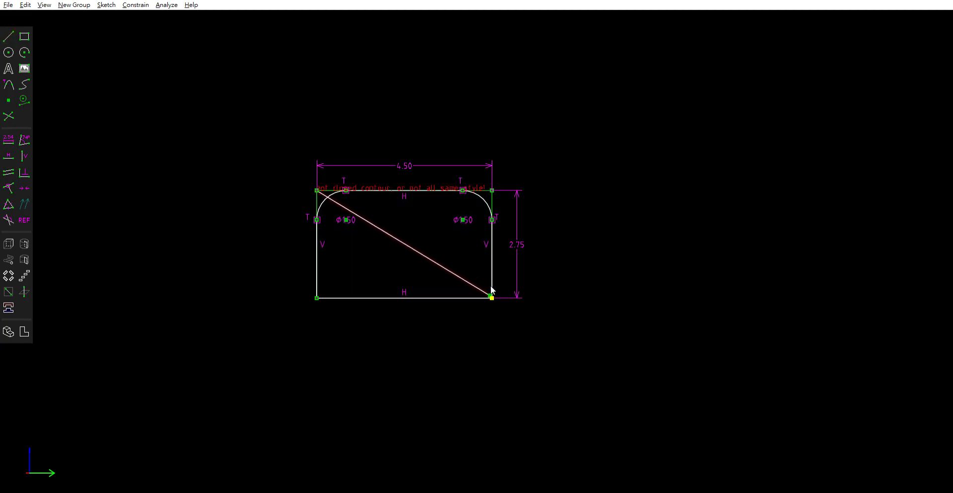
pyautogui.click(8, 36)
pyautogui.click(597, 193)
pyautogui.click(625, 280)
pyautogui.press('Escape')
pyautogui.hotkey('ctrl', 'z')
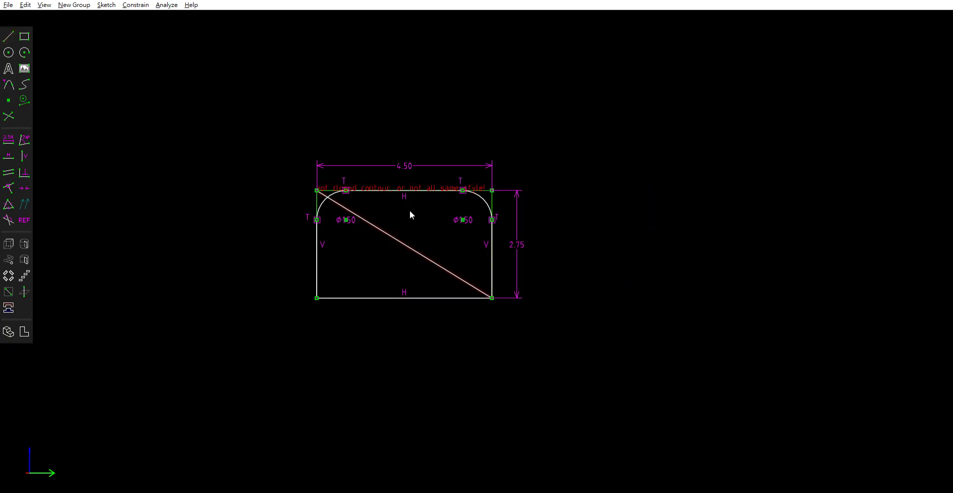
# Draw a second diagonal line from the rectangle's original upper right corner point to its lower left corner.
pyautogui.click(9, 37)
pyautogui.click(492, 190)
pyautogui.click(317, 298)
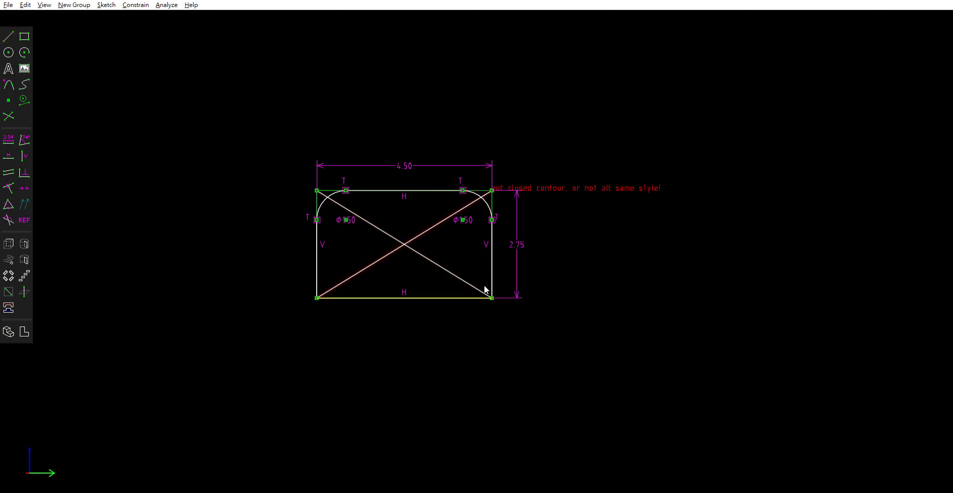
# Delete both diagonal lines from the plate profile.
pyautogui.click(8, 36)
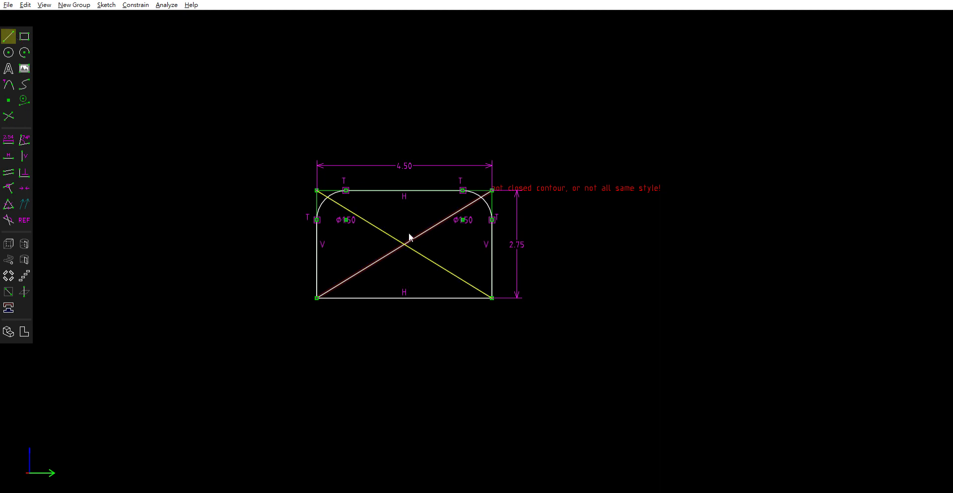
pyautogui.press('Escape')
pyautogui.press('Delete')
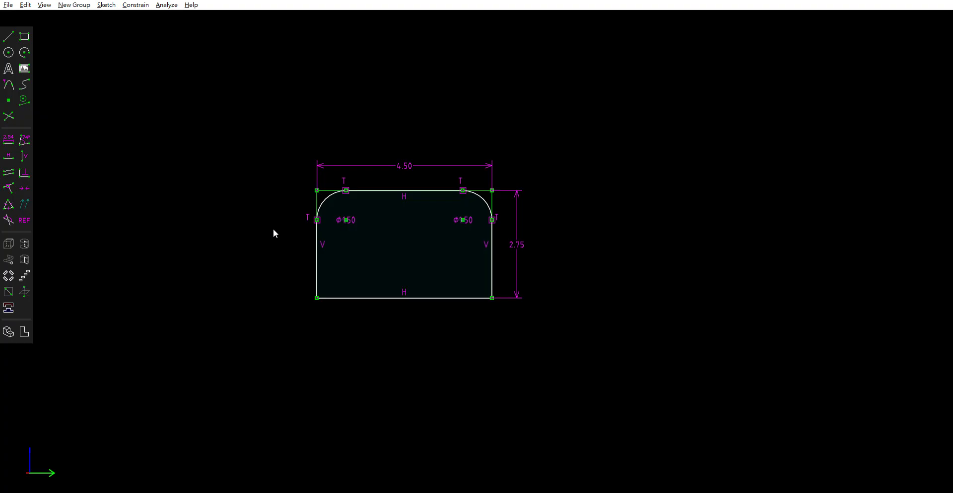
# Draw a short line down from the plate's lower left corner and constrain it perpendicular to the plate's bottom edge.
pyautogui.click(9, 36)
pyautogui.click(317, 293)
pyautogui.click(315, 266)
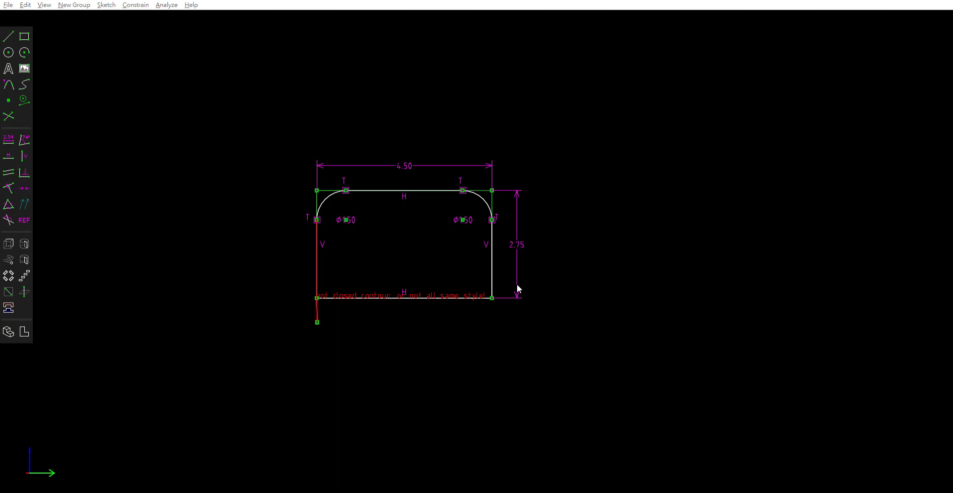
pyautogui.click(410, 313)
pyautogui.click(346, 296)
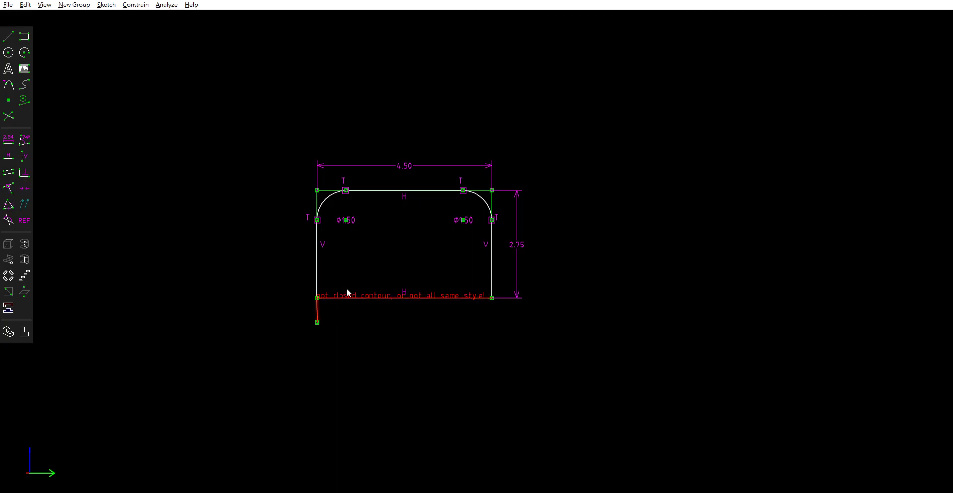
pyautogui.click(26, 171)
pyautogui.moveTo(451, 320)
pyautogui.mouseDown(button='right')
pyautogui.moveTo(411, 311)
pyautogui.moveTo(420, 315)
pyautogui.mouseUp(button='right')
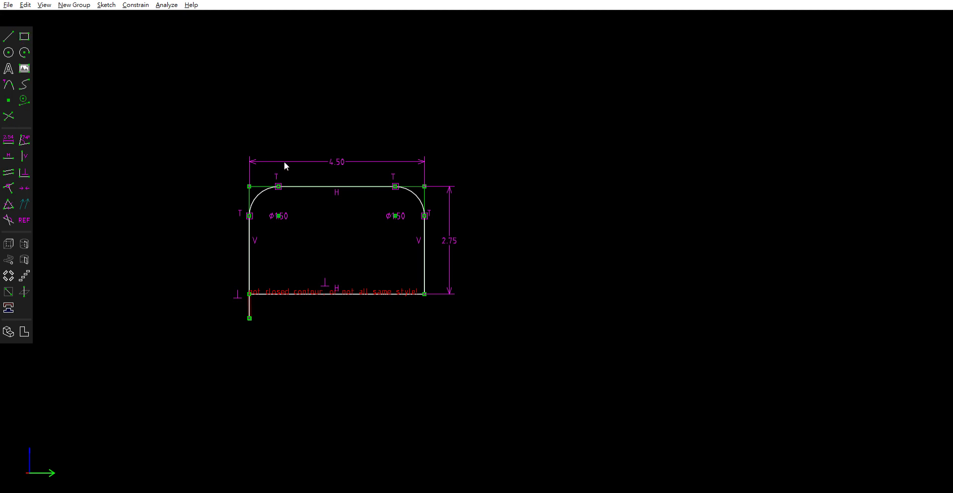
# Draw a line rightward from the short left line's lower end and constrain it perpendicular to that line.
pyautogui.click(9, 37)
pyautogui.click(250, 318)
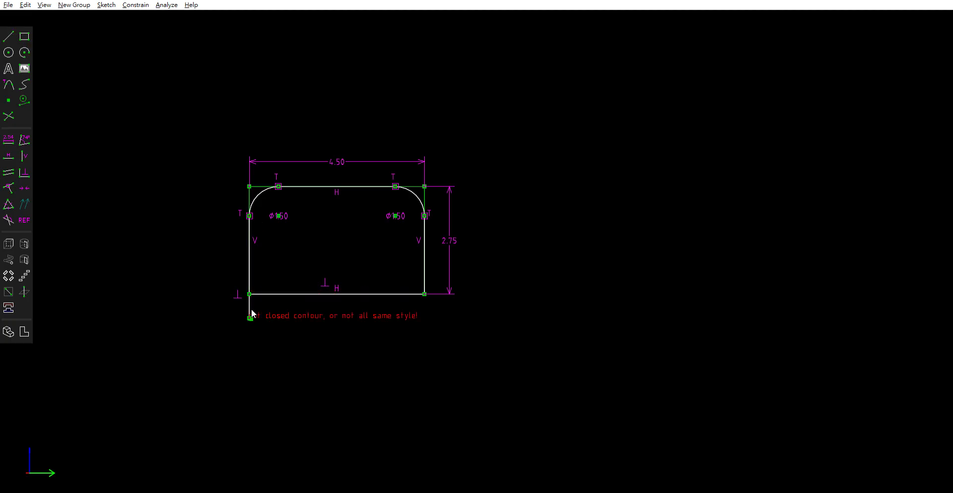
pyautogui.click(310, 337)
pyautogui.press('Escape')
pyautogui.click(25, 172)
pyautogui.click(311, 331)
pyautogui.press('Delete')
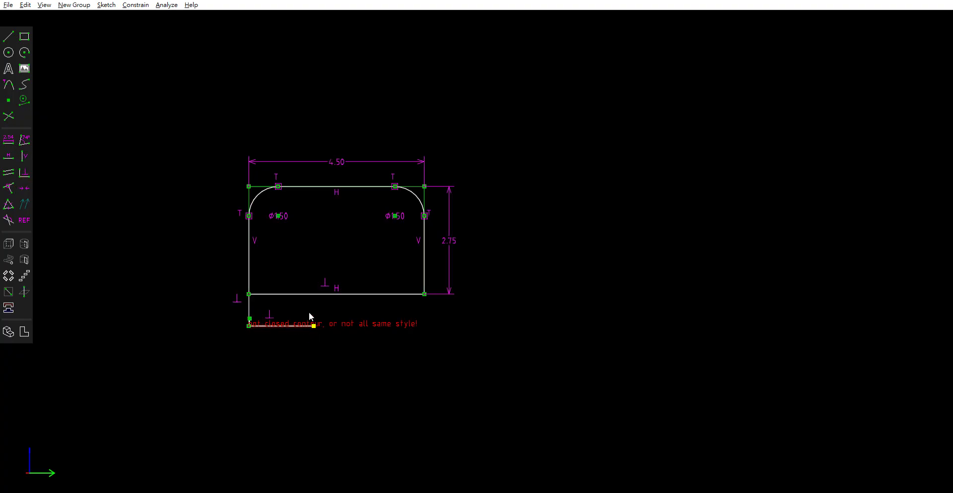
# Delete the stray short segment at the corner where the left line meets the new lower horizontal line.
pyautogui.scroll(5, 263, 316)
pyautogui.scroll(4, 260, 315)
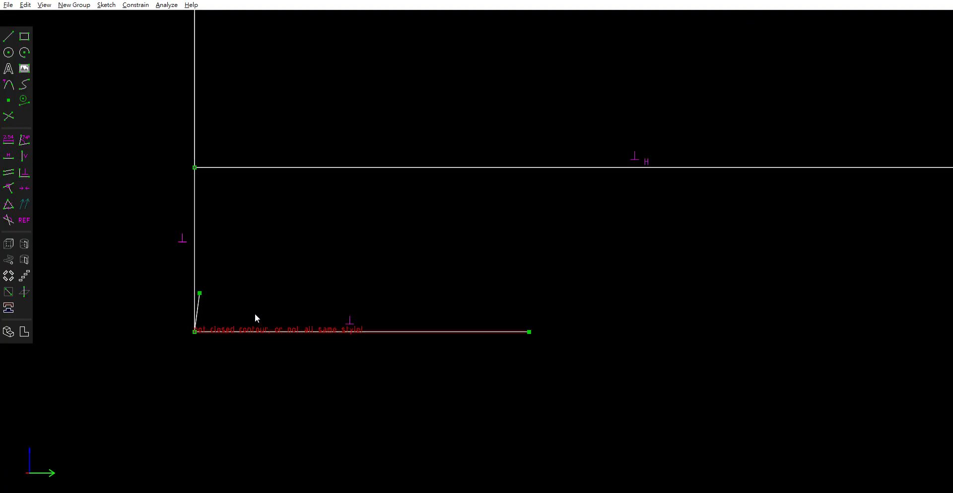
pyautogui.click(203, 282)
pyautogui.press('Delete')
pyautogui.scroll(-4, 261, 273)
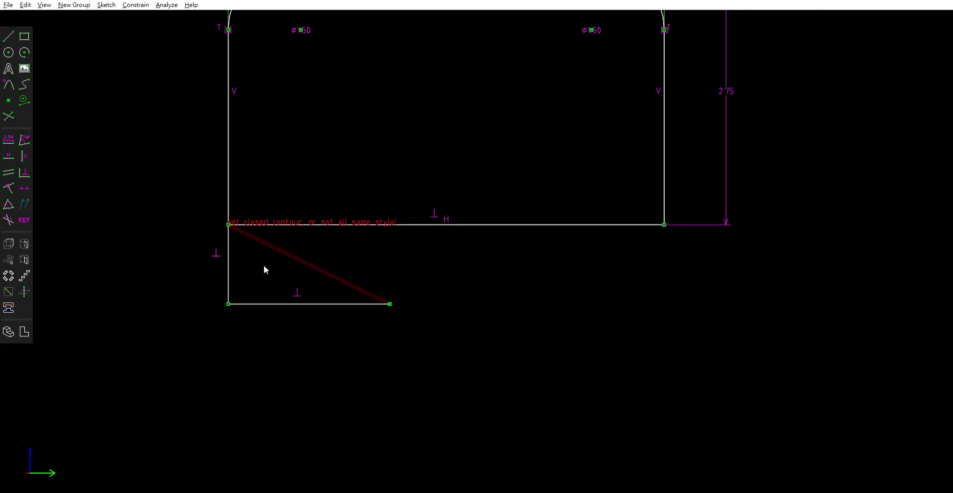
# Set the length of the lower horizontal line below the plate to 2.25.
pyautogui.click(318, 302)
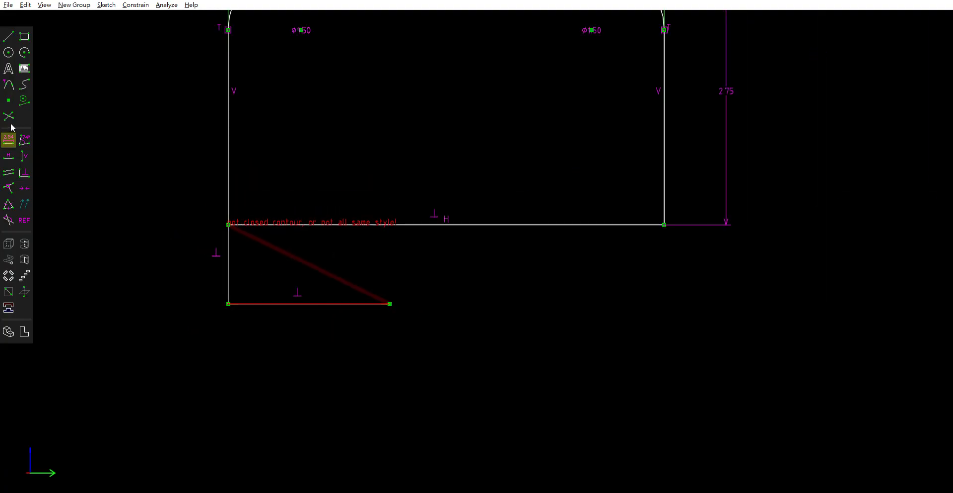
pyautogui.click(9, 140)
pyautogui.write('2.25')
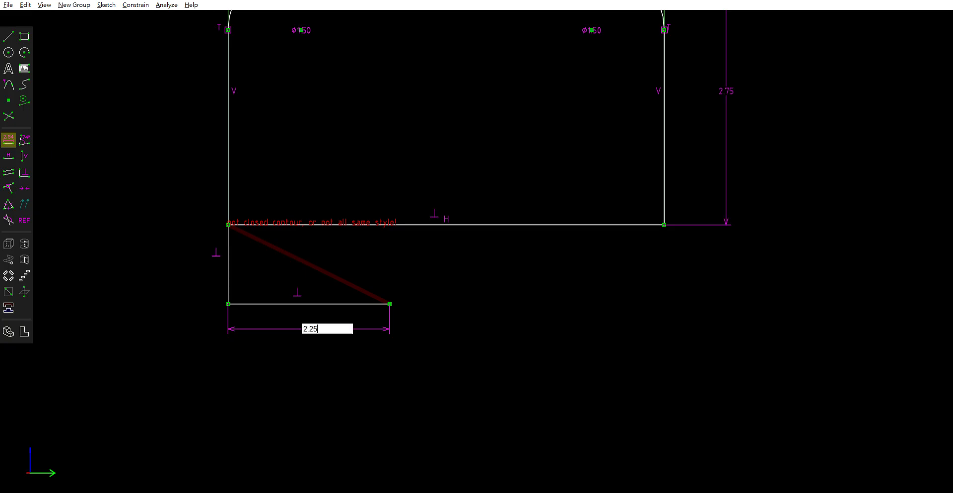
pyautogui.press('Return')
# Draw a vertical line from the lower horizontal line's right end up to the plate's bottom edge.
pyautogui.moveTo(468, 121); pyautogui.dragTo(421, 157, button='middle')
pyautogui.scroll(-2, 418, 157)
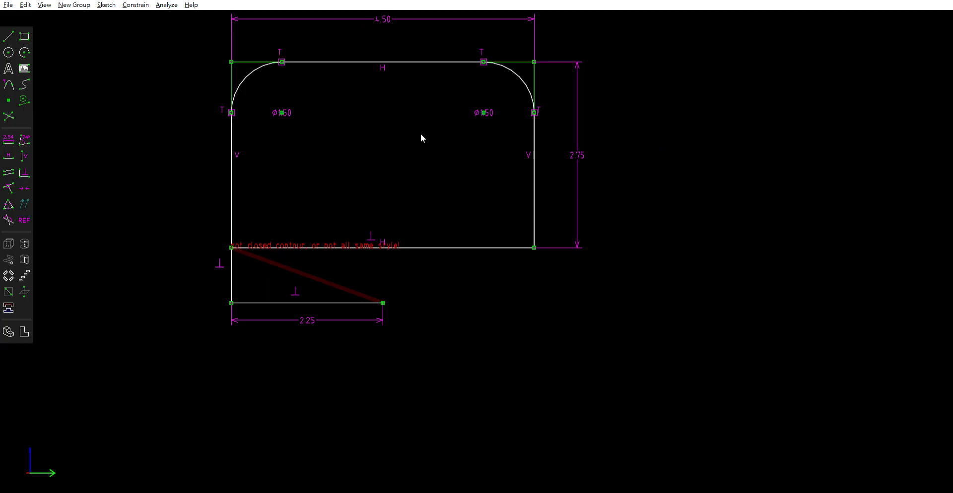
pyautogui.click(9, 37)
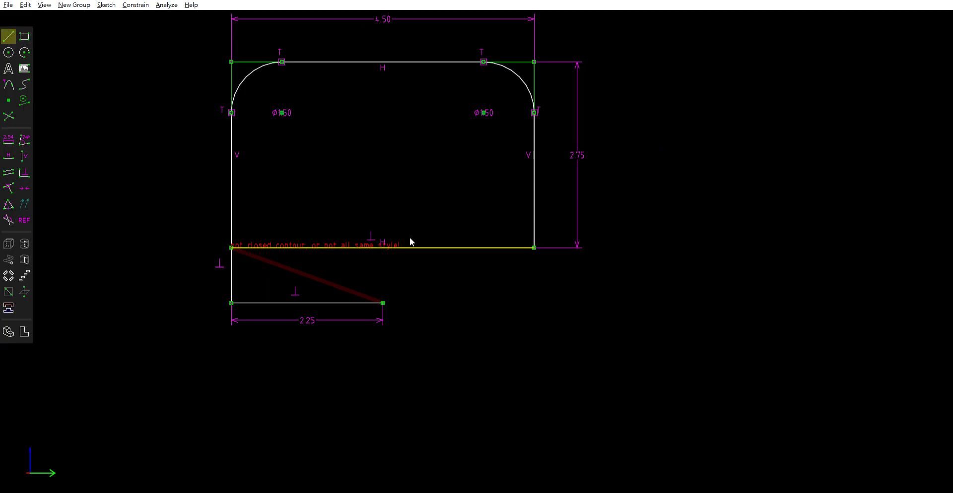
pyautogui.click(383, 302)
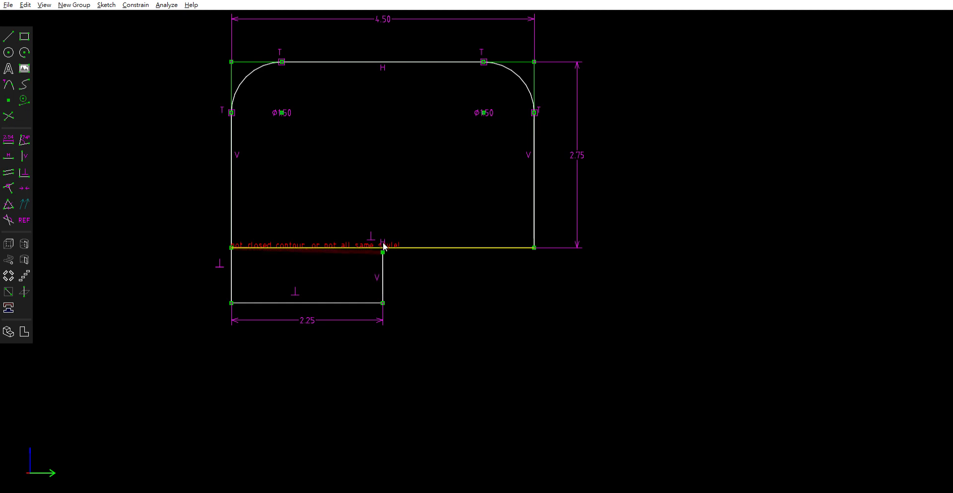
pyautogui.click(383, 247)
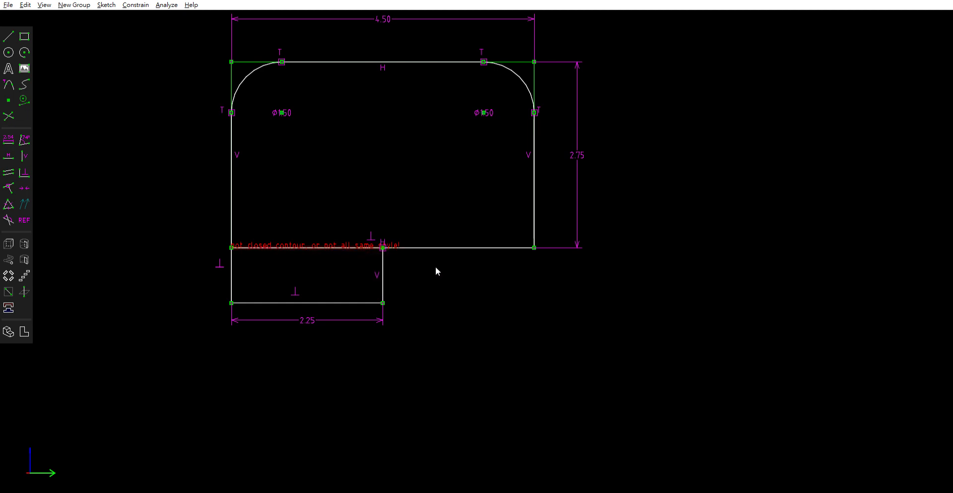
# Try to constrain the new vertical line perpendicular to the lower horizontal line, and undo the constraint.
pyautogui.scroll(5, 407, 258)
pyautogui.scroll(-1, 364, 251)
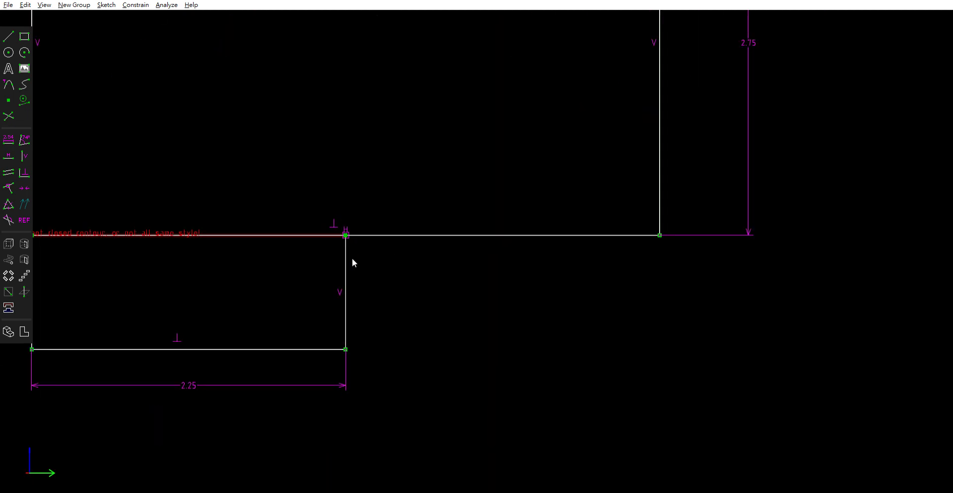
pyautogui.scroll(-2, 357, 263)
pyautogui.click(356, 259)
pyautogui.click(243, 309)
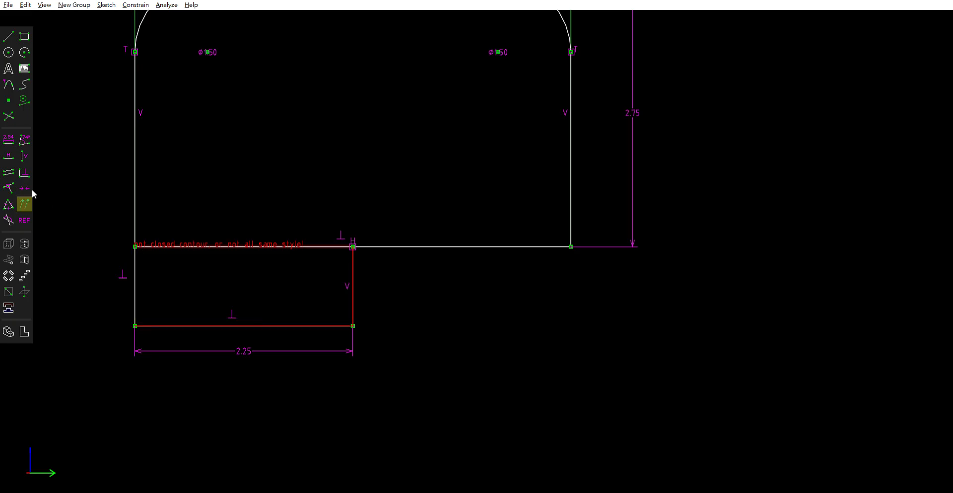
pyautogui.click(24, 172)
pyautogui.hotkey('ctrl', 'z')
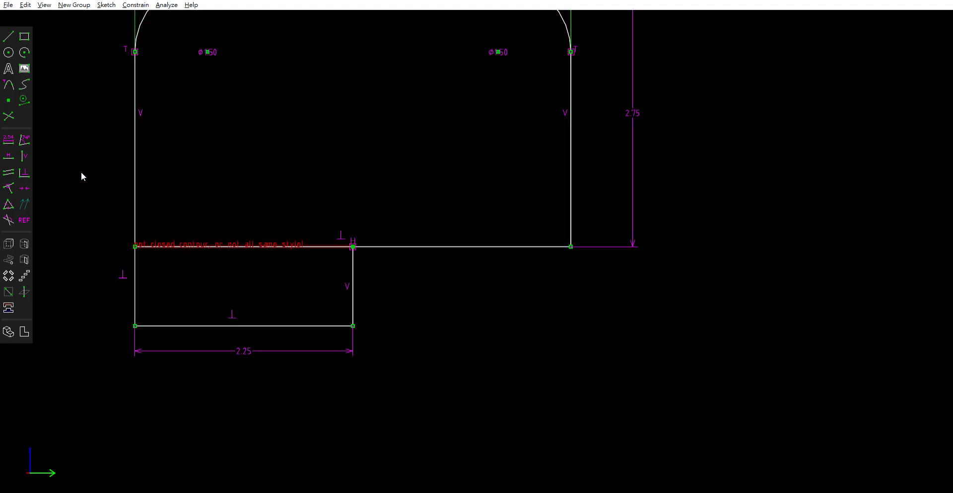
pyautogui.press('c')
pyautogui.press('Escape')
pyautogui.click(9, 52)
pyautogui.press('Escape')
pyautogui.click(259, 339)
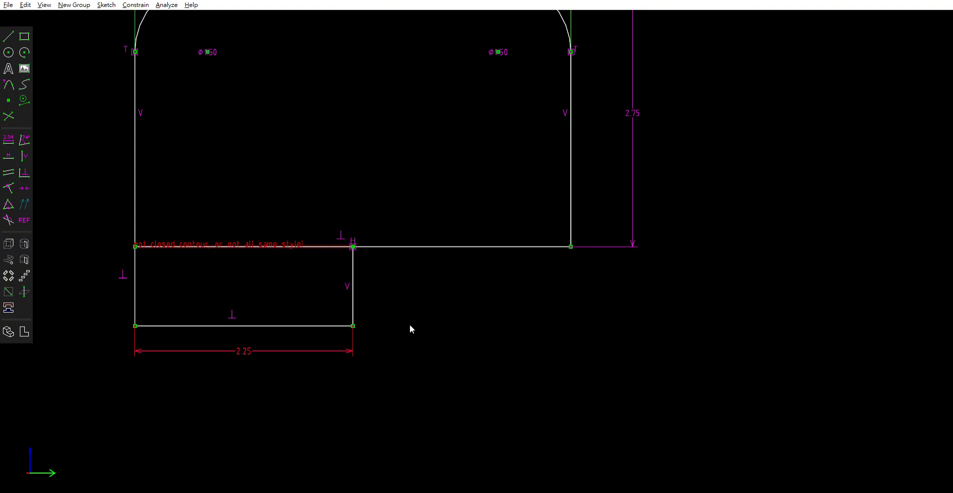
pyautogui.press('Escape')
pyautogui.click(10, 49)
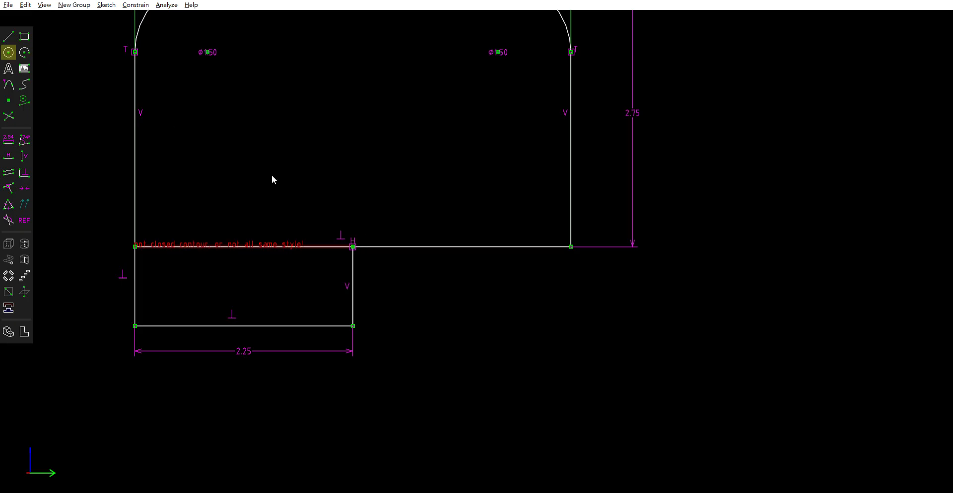
pyautogui.press('Escape')
# Delete the vertical line closing the area below the plate and the lower horizontal line's length dimension.
pyautogui.click(353, 290)
pyautogui.press('Delete')
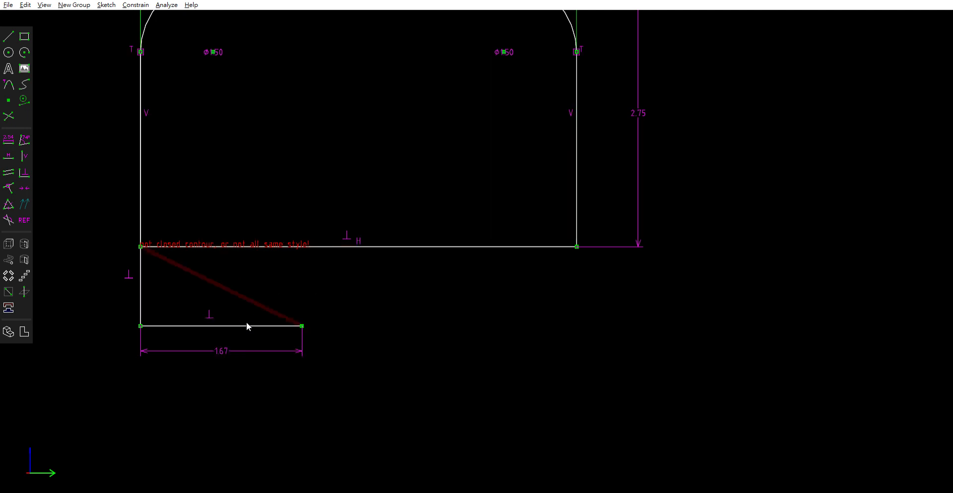
pyautogui.click(222, 350)
pyautogui.press('Delete')
# Dimension the lower horizontal line below the plate's left corner with a length of 1.00.
pyautogui.click(208, 324)
pyautogui.click(8, 140)
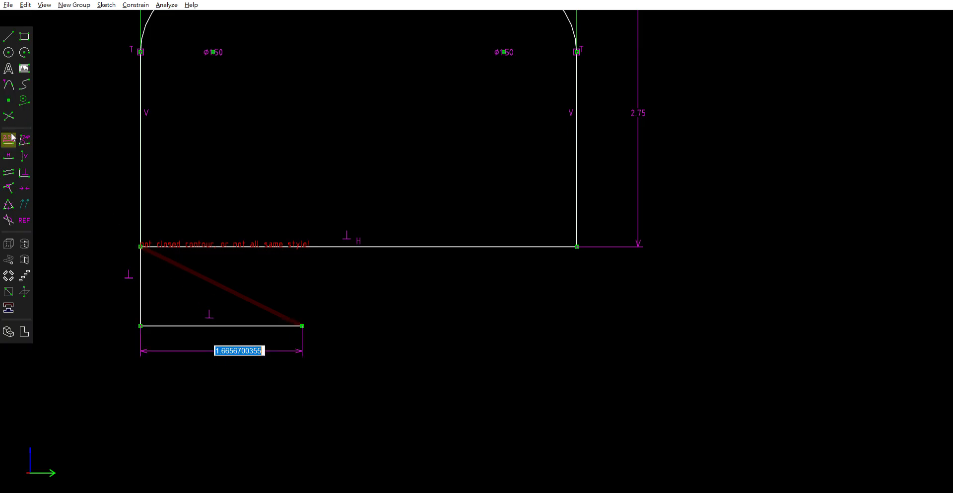
pyautogui.write('100')
pyautogui.press('Return')
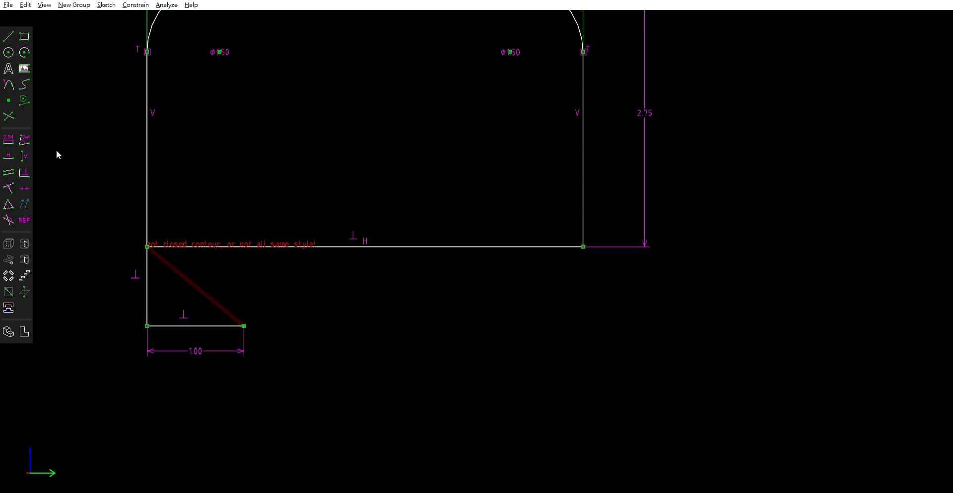
# Close the left leg with a vertical line from the lower line's right end up to the plate's bottom edge.
pyautogui.click(9, 36)
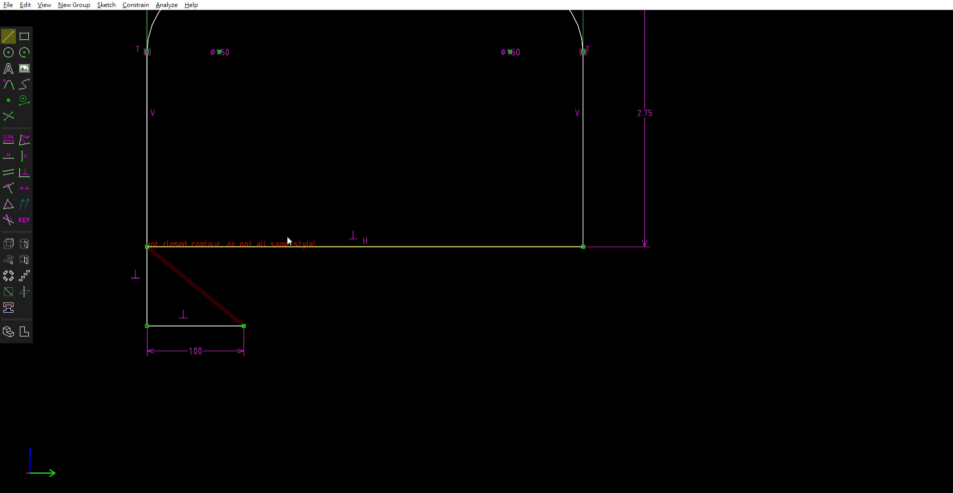
pyautogui.click(244, 326)
pyautogui.click(244, 253)
pyautogui.click(244, 246)
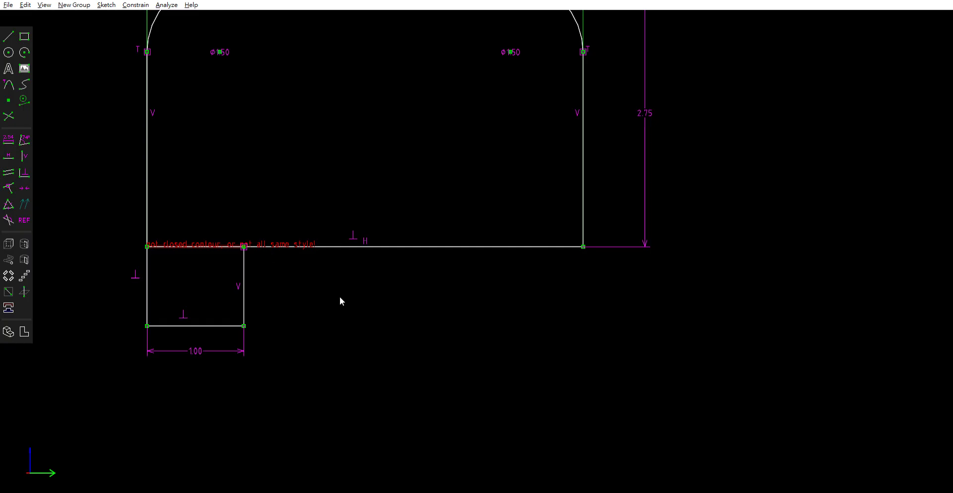
# Try to constrain the left leg's right side perpendicular to the plate's bottom edge, and undo the constraint.
pyautogui.click(244, 282)
pyautogui.click(219, 239)
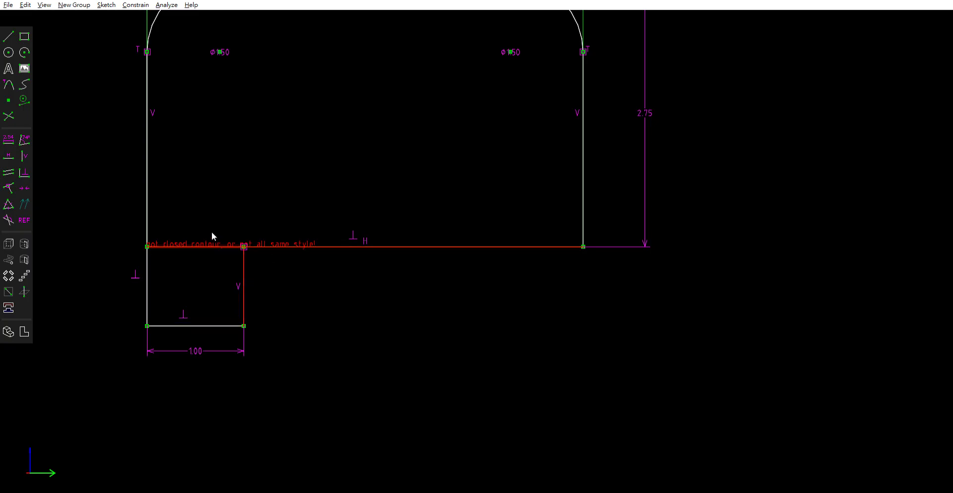
pyautogui.click(24, 173)
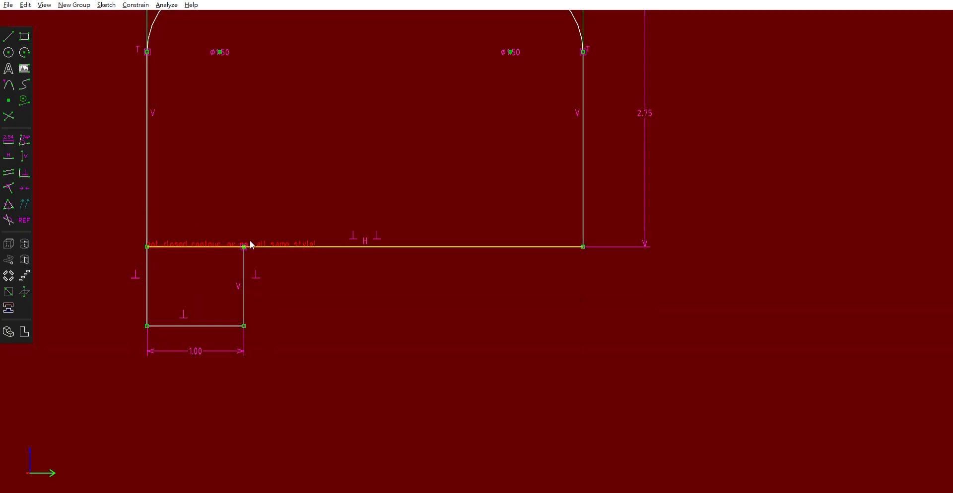
pyautogui.hotkey('ctrl', 'z')
pyautogui.click(238, 254)
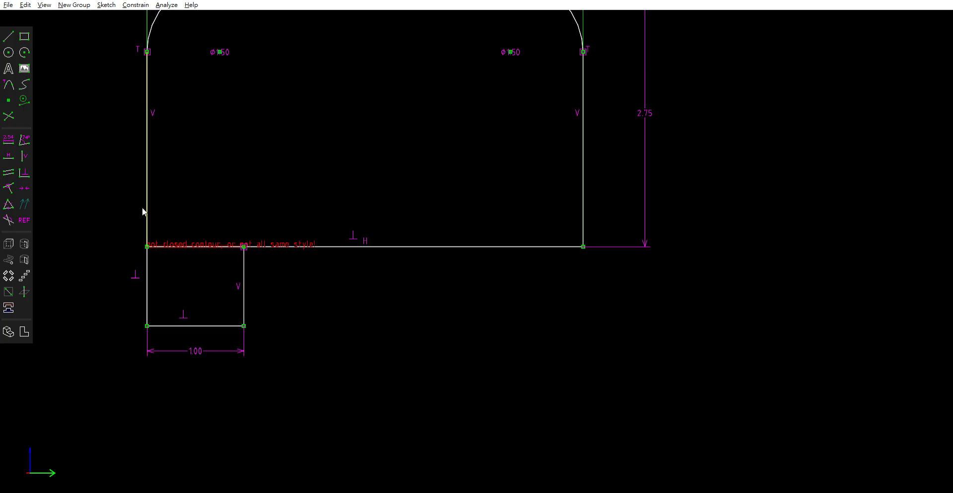
# Draw a rectangular right leg extending down and inward from the plate's lower right corner.
pyautogui.click(9, 36)
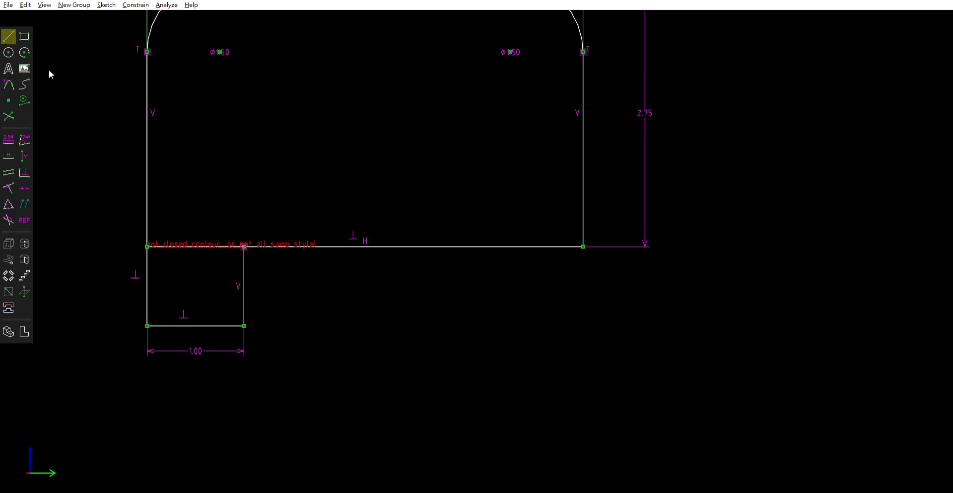
pyautogui.click(244, 246)
pyautogui.click(24, 36)
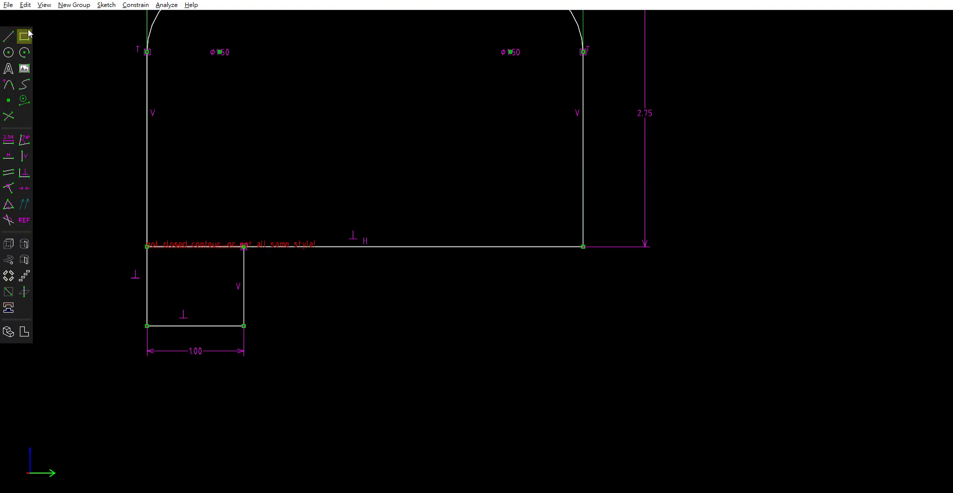
pyautogui.click(583, 246)
pyautogui.click(532, 335)
pyautogui.moveTo(531, 329); pyautogui.dragTo(509, 333)
# Dimension the right leg's upper horizontal line with a length of 1.00.
pyautogui.moveTo(785, 287); pyautogui.dragTo(648, 271, button='right')
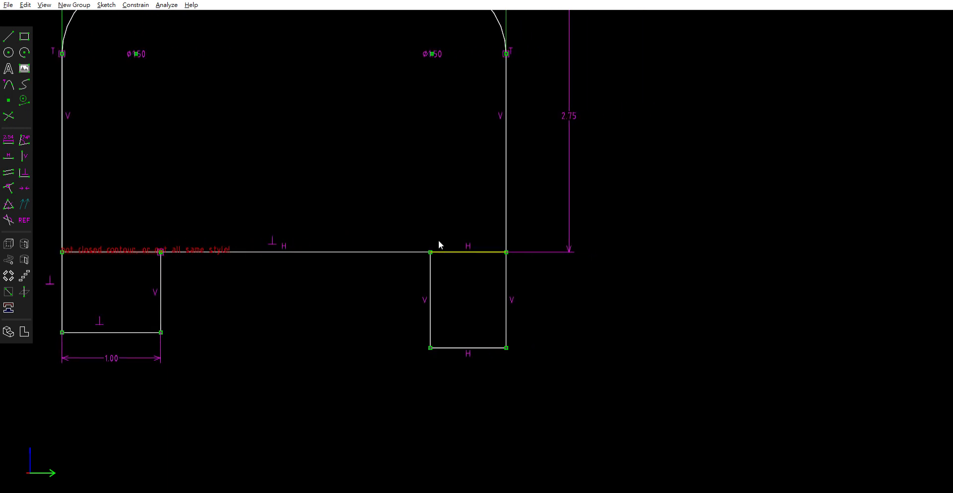
pyautogui.click(472, 252)
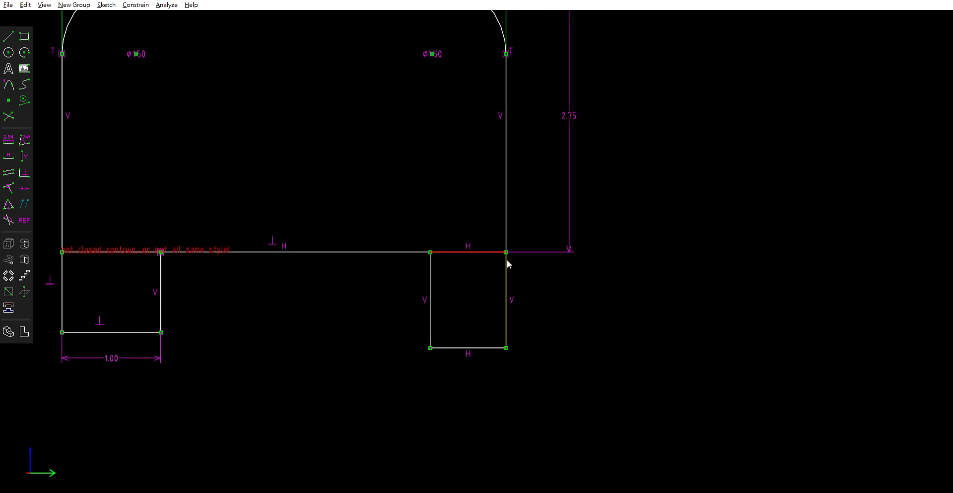
pyautogui.click(8, 133)
pyautogui.write('1')
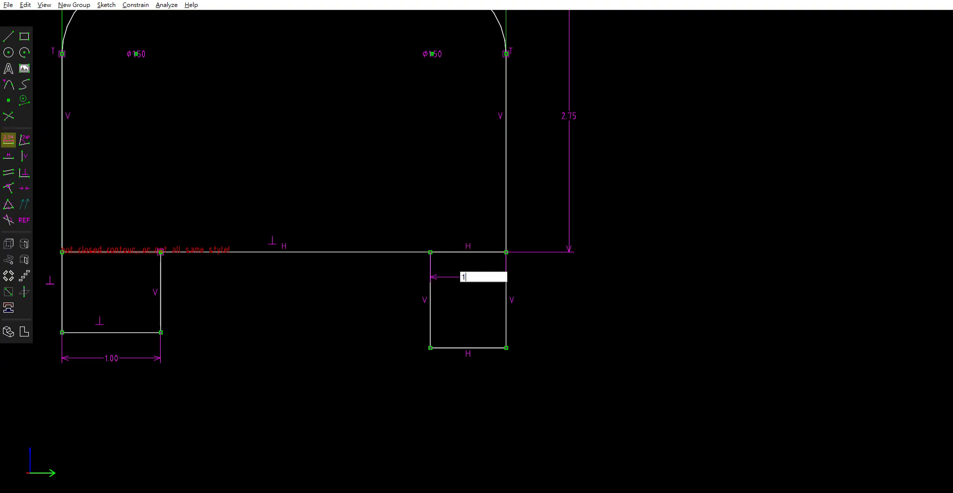
pyautogui.press('Return')
pyautogui.click(410, 305)
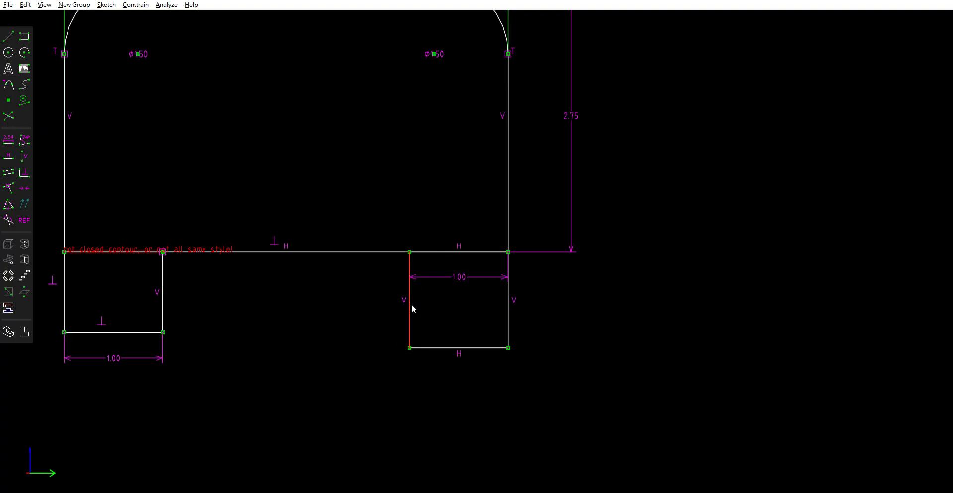
pyautogui.press('Escape')
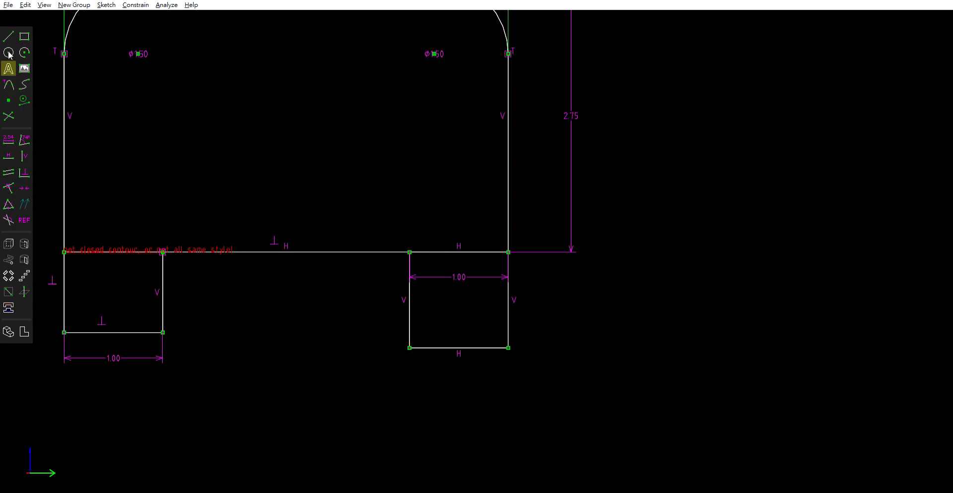
pyautogui.click(24, 52)
pyautogui.click(162, 249)
pyautogui.press('Escape')
pyautogui.click(8, 53)
pyautogui.click(409, 252)
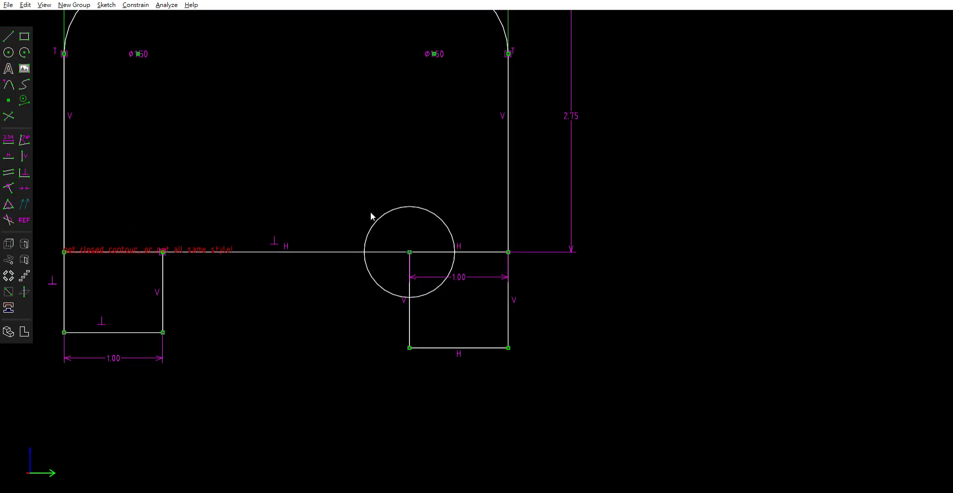
pyautogui.press('Escape')
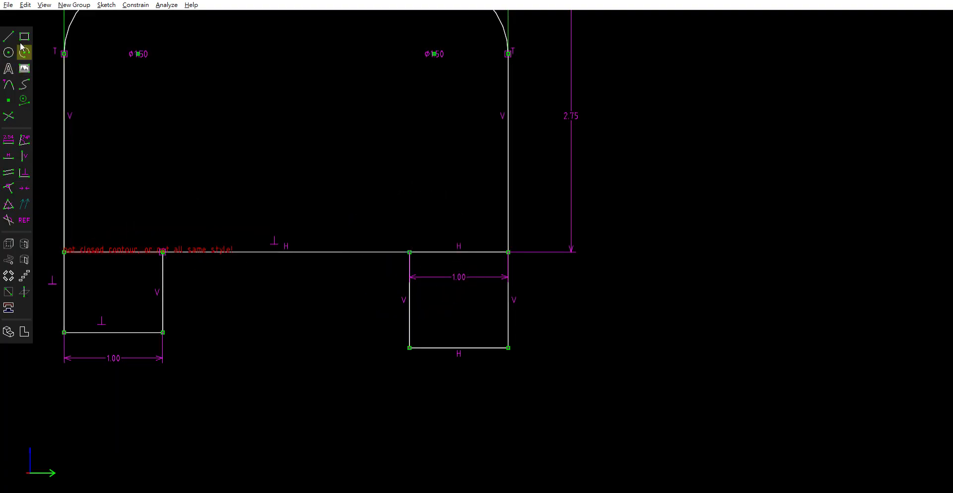
# Draw a semicircular arc between the legs' inner upper corners, dimension its diameter, and undo the entered value of 1.25.
pyautogui.click(409, 251)
pyautogui.click(163, 252)
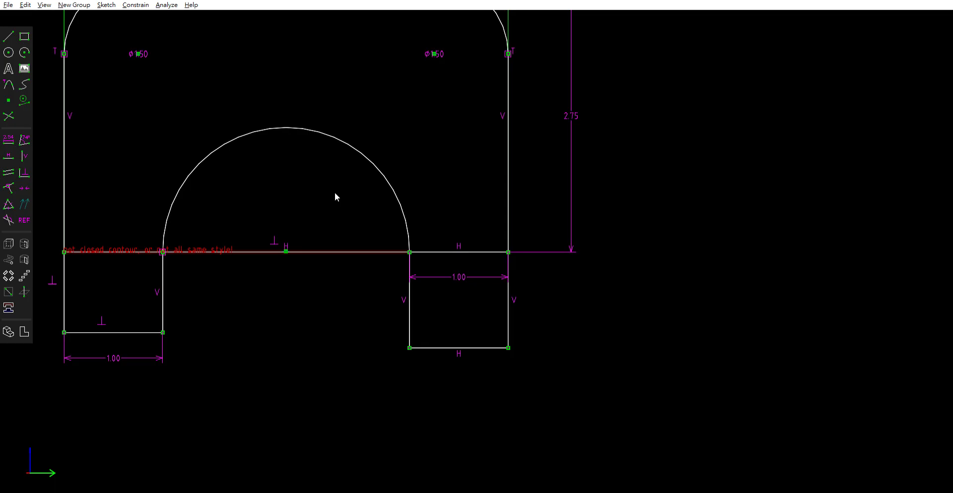
pyautogui.click(375, 169)
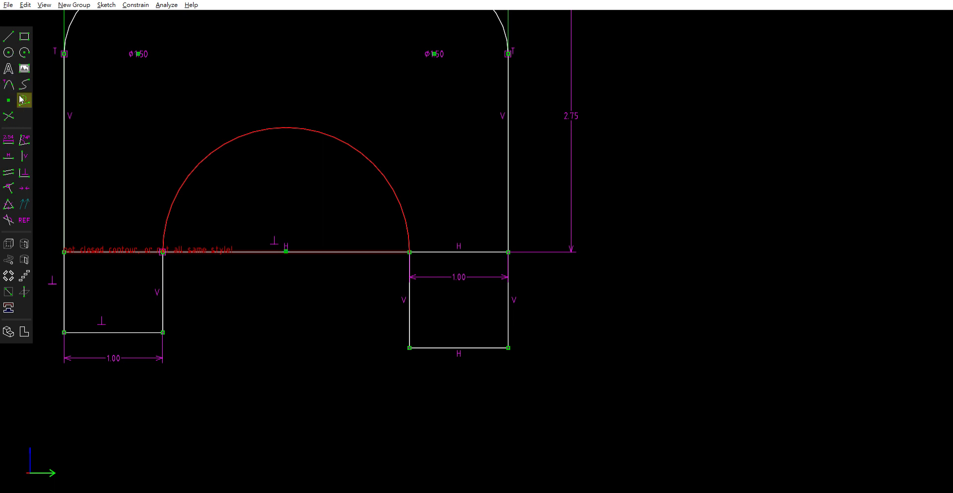
pyautogui.click(10, 138)
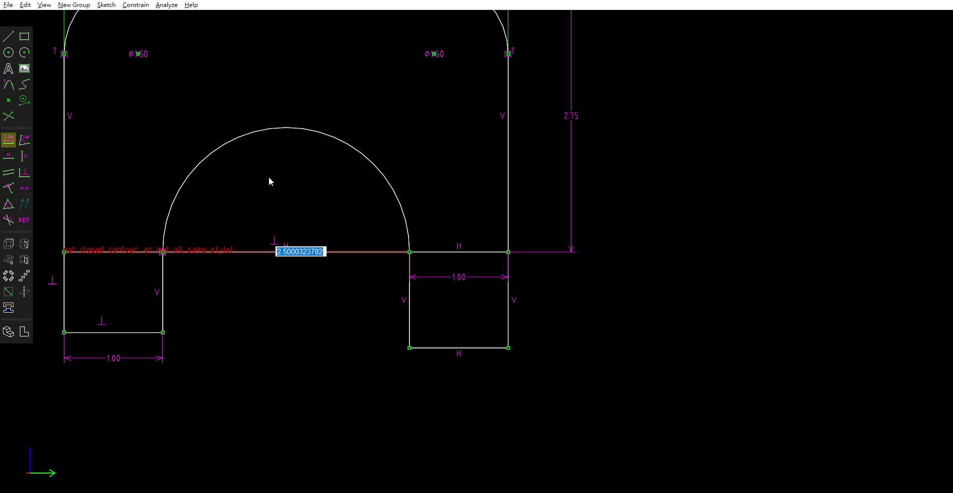
pyautogui.write('1.25')
pyautogui.press('Return')
pyautogui.hotkey('ctrl', 'z')
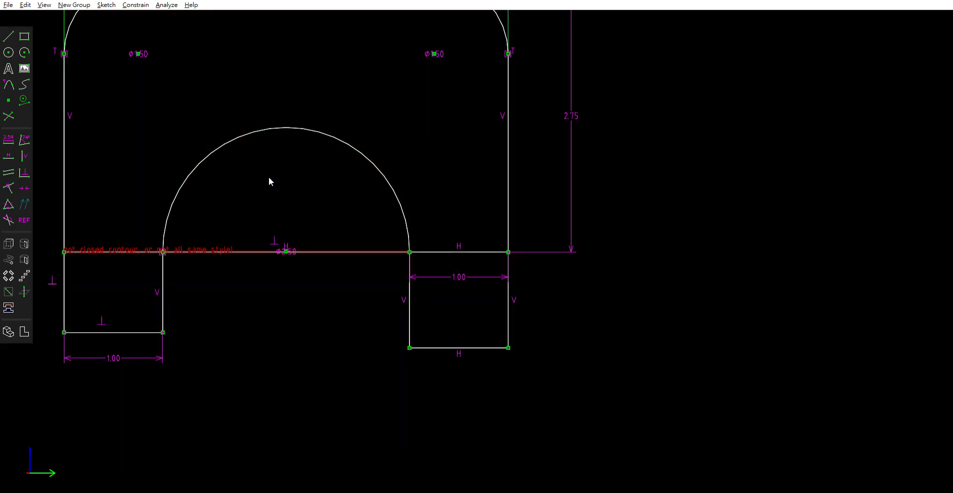
# Place points at both ends of the semicircular arc on the plate's bottom edge.
pyautogui.click(370, 161)
pyautogui.press('Escape')
pyautogui.scroll(-2, 330, 160)
pyautogui.scroll(2, 373, 158)
pyautogui.scroll(4, 347, 177)
pyautogui.click(265, 278)
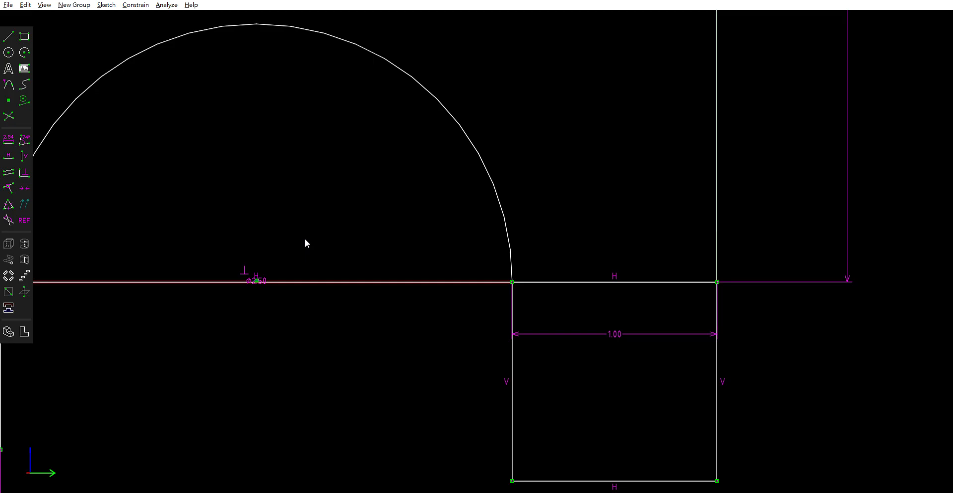
pyautogui.scroll(-4, 305, 238)
pyautogui.click(9, 100)
pyautogui.click(406, 264)
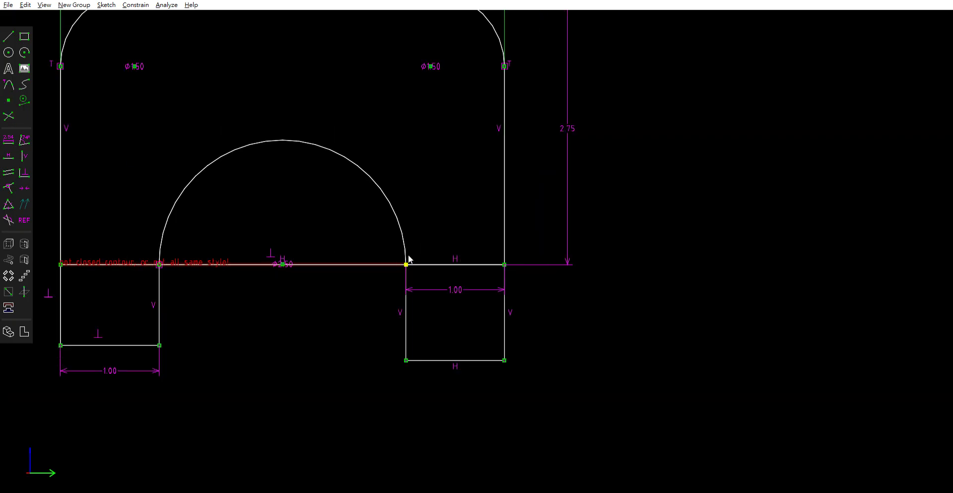
pyautogui.click(9, 99)
pyautogui.click(159, 264)
# Delete the lines of both legs below the plate, including the right leg's upper line on the bottom edge.
pyautogui.click(161, 284)
pyautogui.press('Delete')
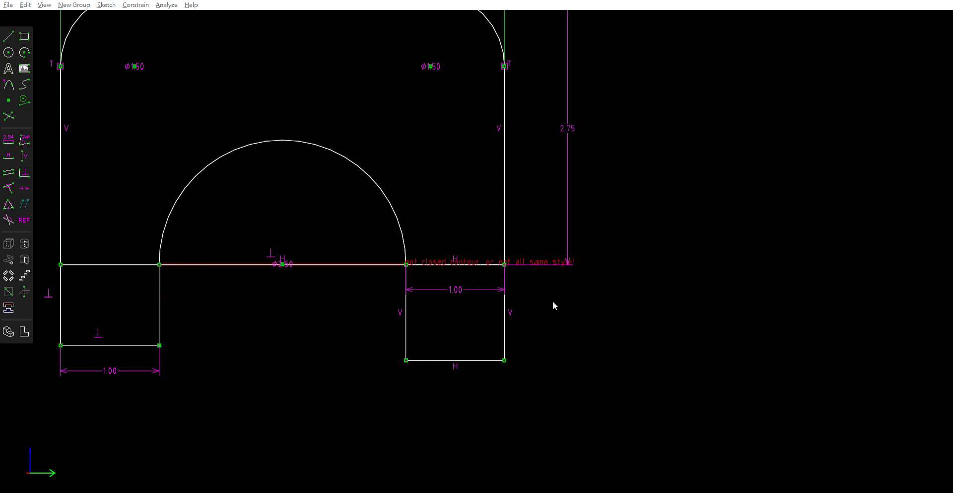
pyautogui.click(406, 296)
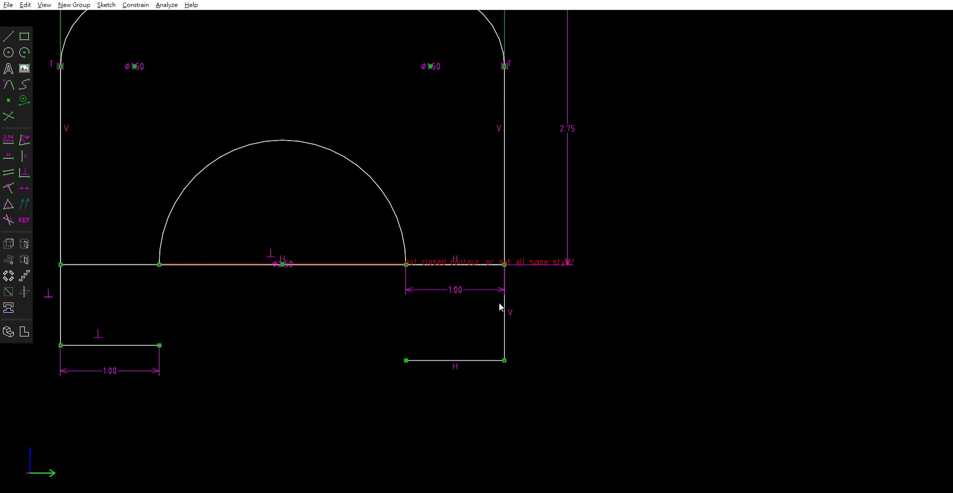
pyautogui.click(446, 263)
pyautogui.press('Delete')
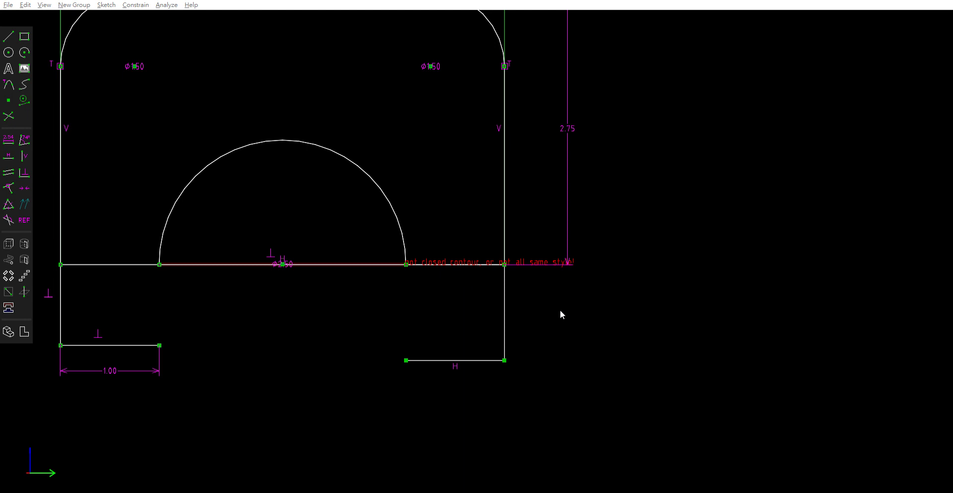
pyautogui.click(470, 350)
pyautogui.press('Delete')
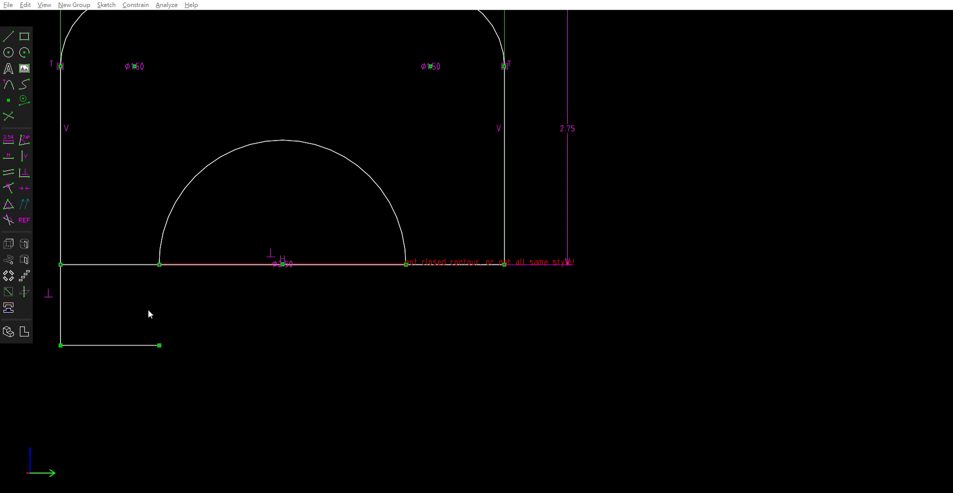
pyautogui.click(126, 344)
pyautogui.press('Delete')
pyautogui.click(60, 293)
pyautogui.press('Delete')
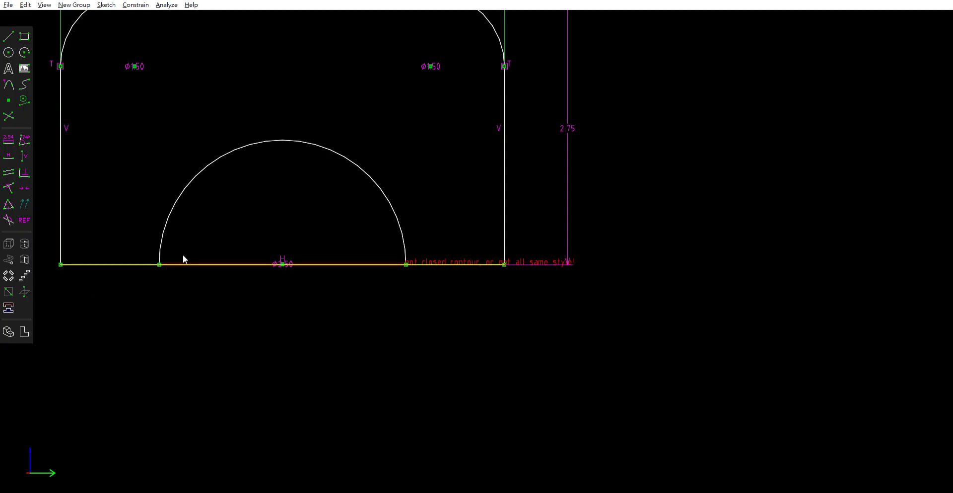
# Split the plate's bottom edge where it meets the semicircular arc.
pyautogui.scroll(-3, 185, 258)
pyautogui.scroll(5, 188, 259)
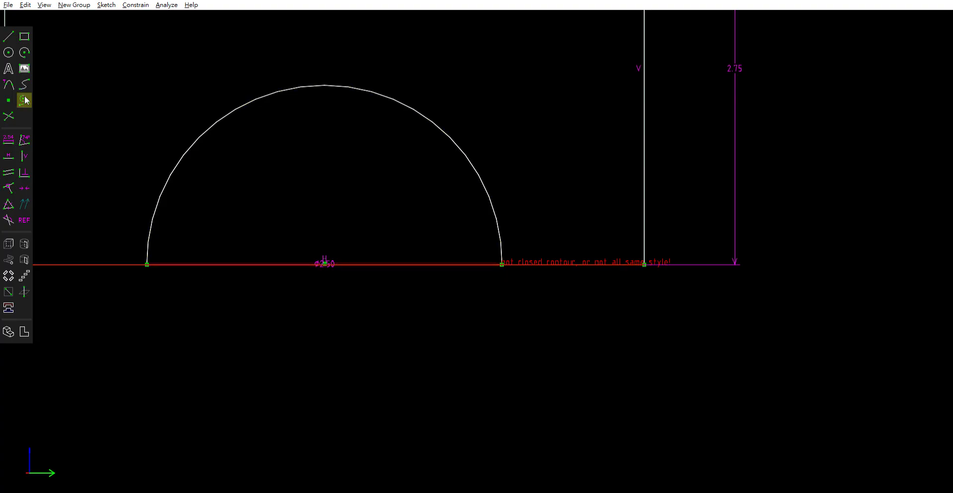
pyautogui.click(149, 211)
pyautogui.click(10, 113)
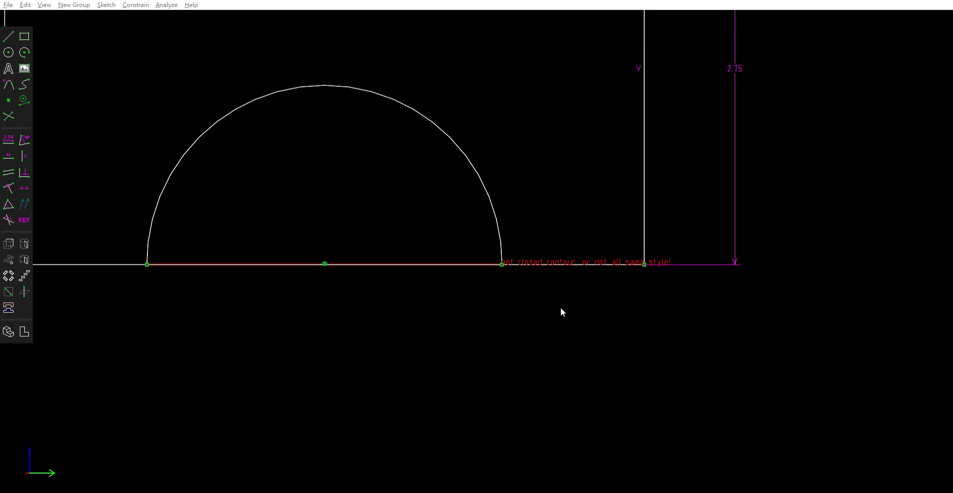
# Try to split the semicircular arc against the bottom edge, and undo the split.
pyautogui.click(231, 251)
pyautogui.click(494, 217)
pyautogui.click(9, 116)
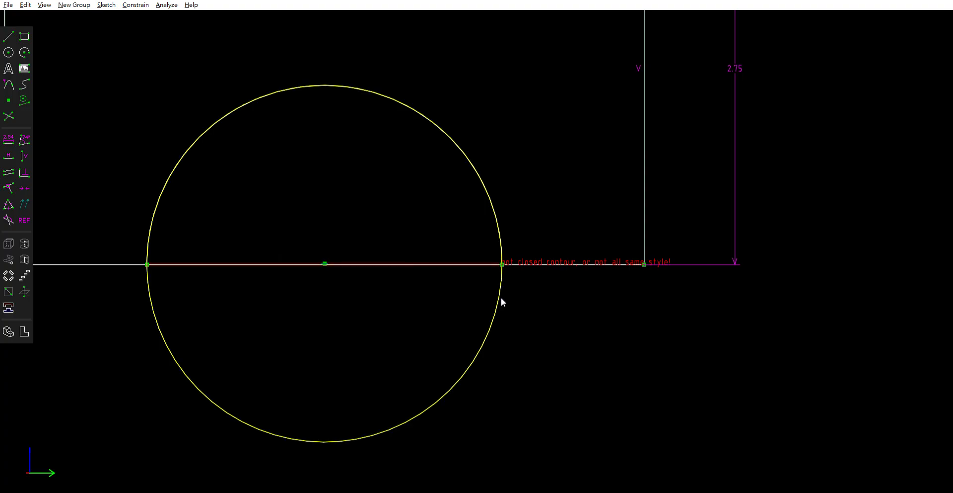
pyautogui.hotkey('ctrl', 'z')
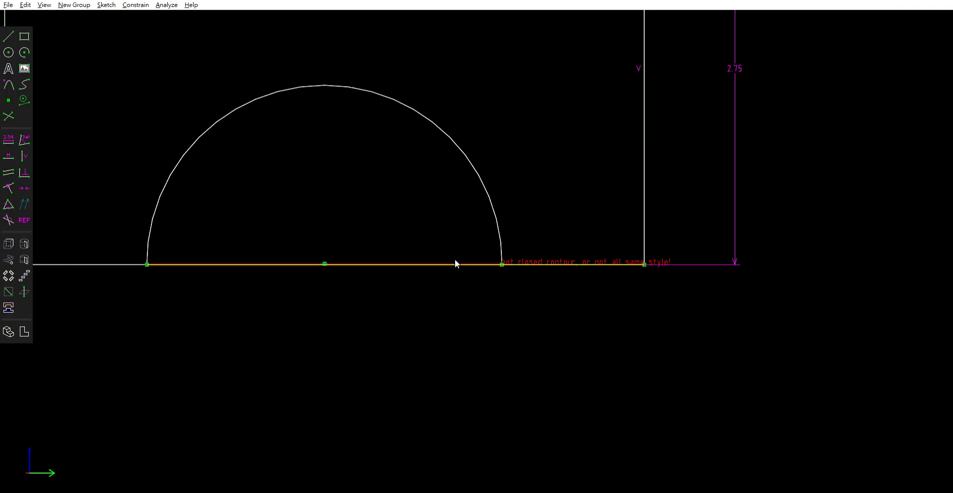
# Split the bottom edge at the arc's right end and delete the segment beneath the arc.
pyautogui.click(503, 243)
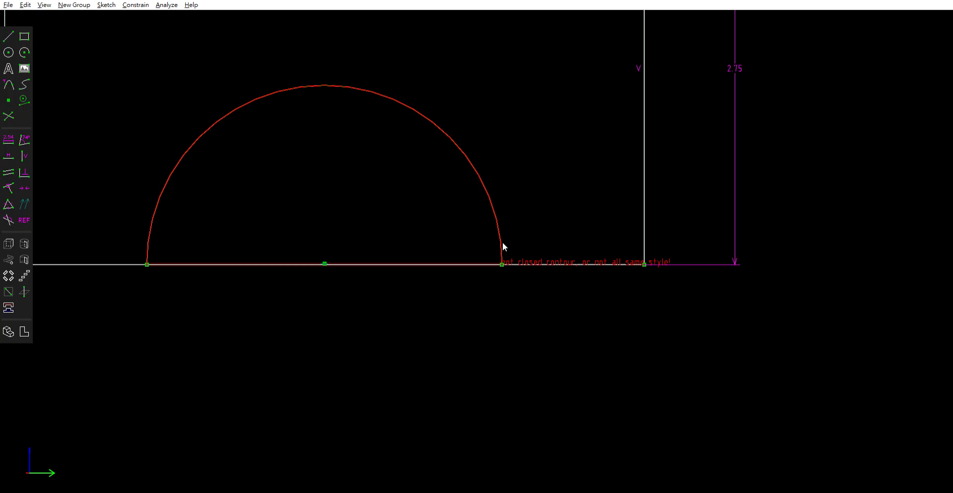
pyautogui.click(8, 115)
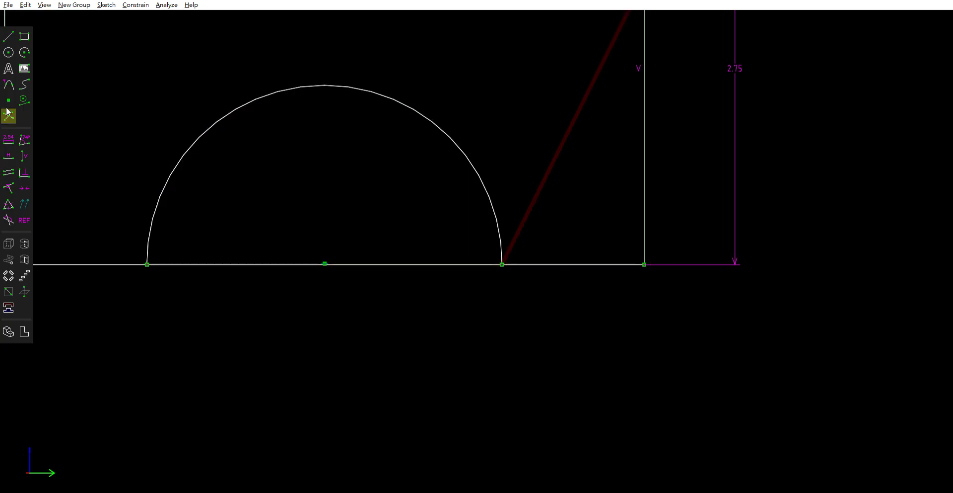
pyautogui.click(475, 258)
pyautogui.press('Delete')
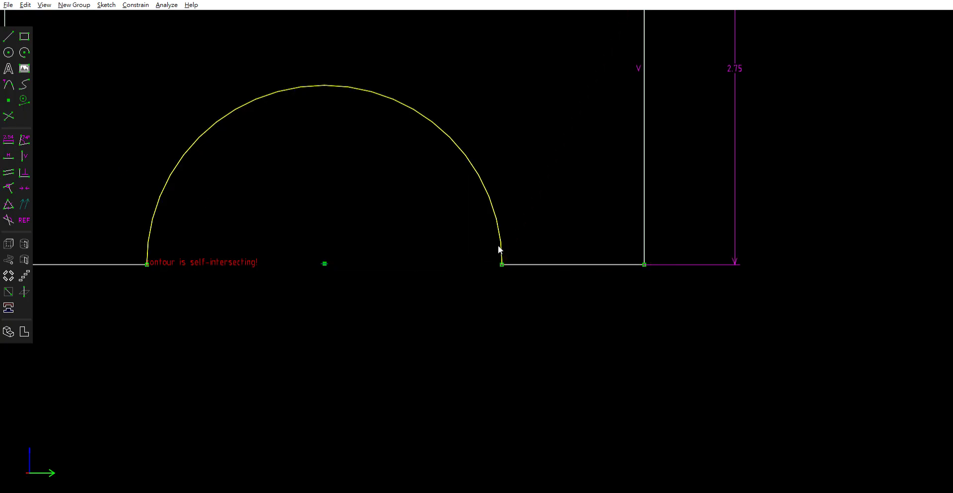
# Try to delete the arc's centre point, and undo the deletion.
pyautogui.scroll(-2, 383, 234)
pyautogui.scroll(1, 334, 257)
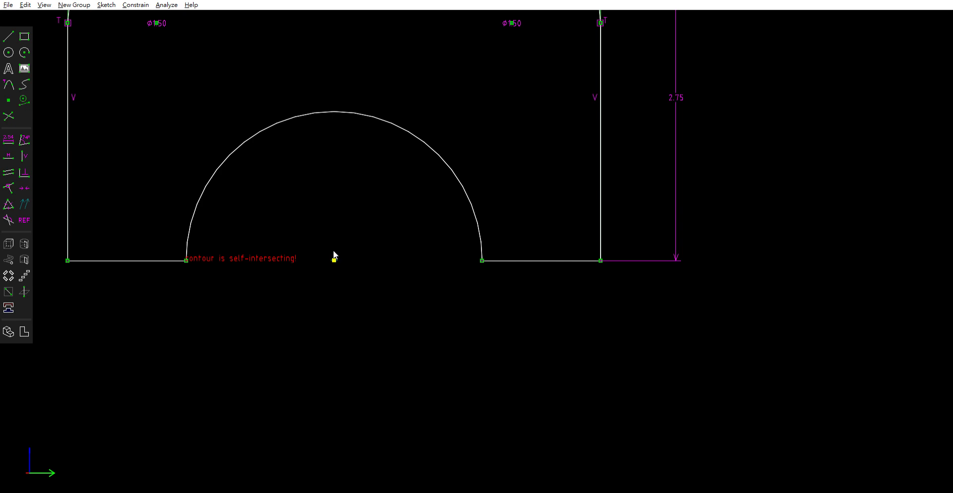
pyautogui.press('Delete')
pyautogui.hotkey('ctrl', 'z')
pyautogui.scroll(-2, 466, 251)
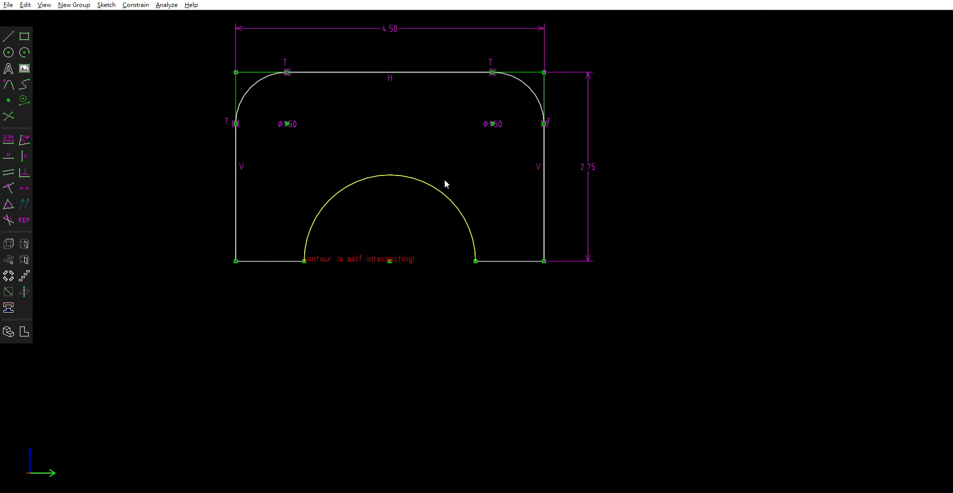
pyautogui.moveTo(637, 152); pyautogui.dragTo(591, 235, button='right')
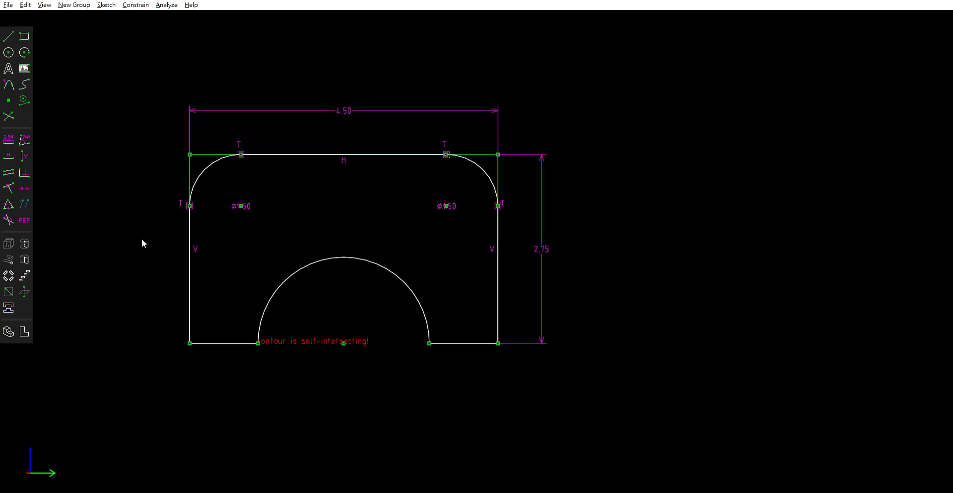
# Try to extrude the arched plate profile, and undo the attempt.
pyautogui.click(9, 259)
pyautogui.moveTo(404, 234)
pyautogui.mouseDown(button='middle')
pyautogui.moveTo(506, 266)
pyautogui.moveTo(479, 273)
pyautogui.moveTo(508, 257)
pyautogui.moveTo(496, 301)
pyautogui.moveTo(507, 326)
pyautogui.moveTo(540, 242)
pyautogui.moveTo(586, 273)
pyautogui.moveTo(565, 246)
pyautogui.mouseUp(button='middle')
pyautogui.hotkey('ctrl', 'z')
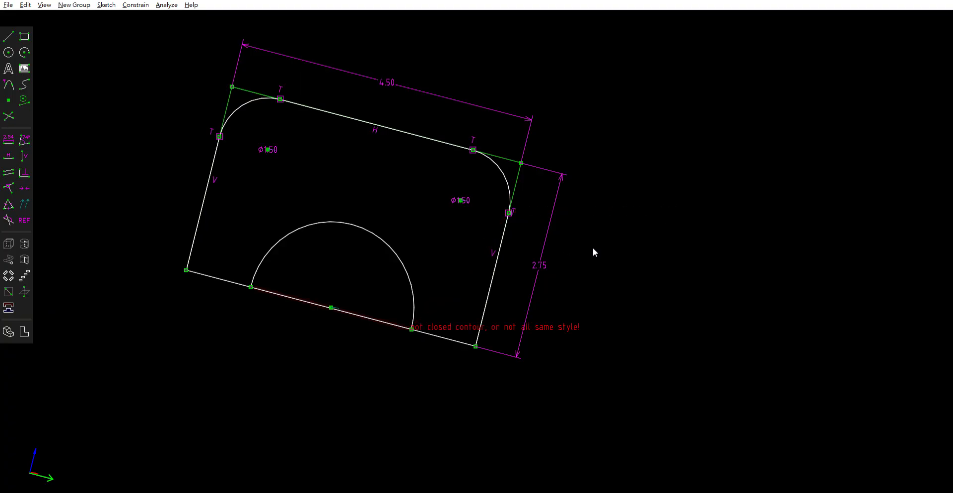
# Undo the bottom-edge splits and the deletion of the leg lines, except for the left leg's inner side.
pyautogui.hotkey('ctrl', 'z')
pyautogui.hotkey('ctrl', 'z')
pyautogui.hotkey('ctrl', 'z')
pyautogui.hotkey('ctrl', 'z')
pyautogui.hotkey('ctrl', 'z')
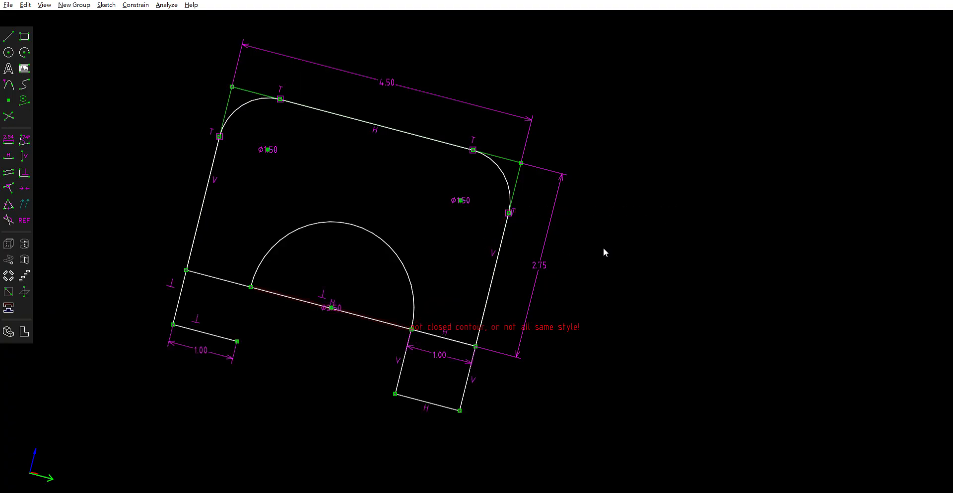
# Try to extrude the sketch, and undo the deletion of the left leg's inner side.
pyautogui.click(7, 240)
pyautogui.moveTo(603, 239); pyautogui.dragTo(601, 259, button='middle')
pyautogui.hotkey('ctrl', 'z')
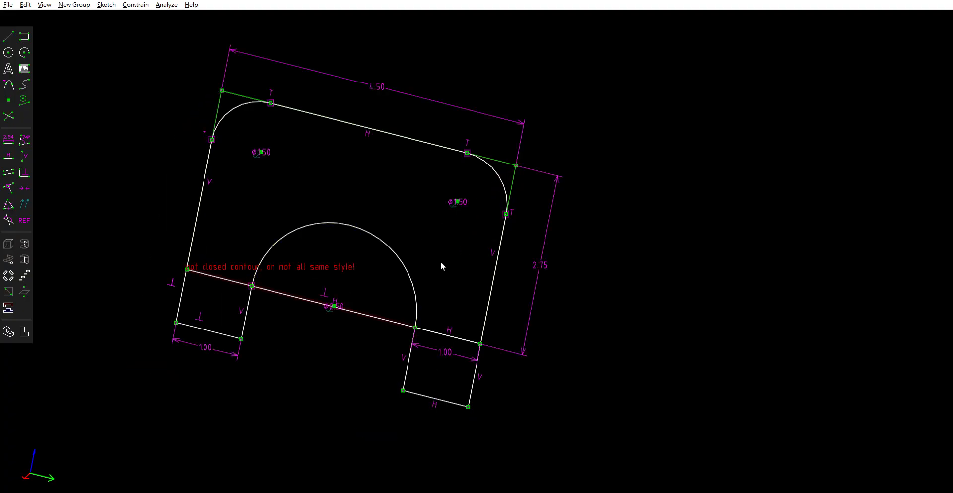
# Undo the semicircular arc, the whole right leg, and the left leg's inner side and length dimension.
pyautogui.hotkey('ctrl', 'z')
pyautogui.hotkey('ctrl', 'z')
pyautogui.hotkey('ctrl', 'z')
pyautogui.hotkey('ctrl', 'z')
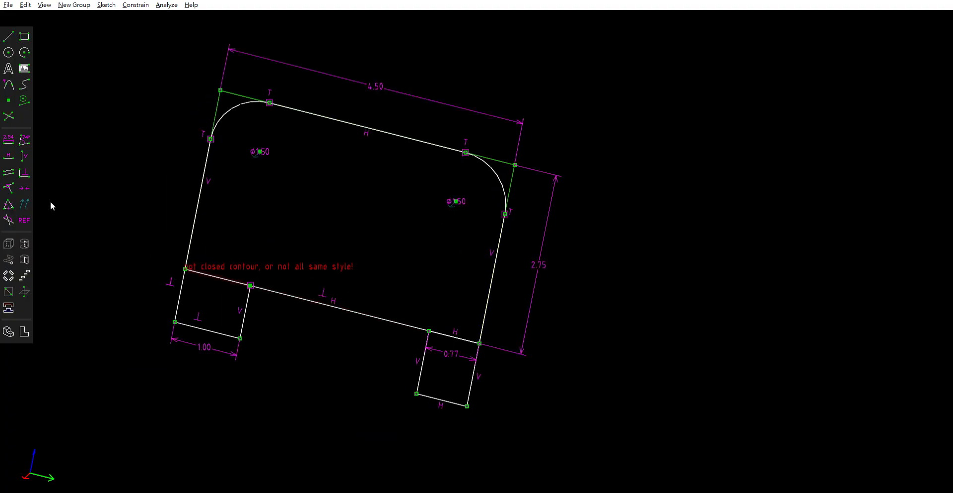
pyautogui.hotkey('ctrl', 'z')
pyautogui.hotkey('ctrl', 'z')
pyautogui.hotkey('ctrl', 'z')
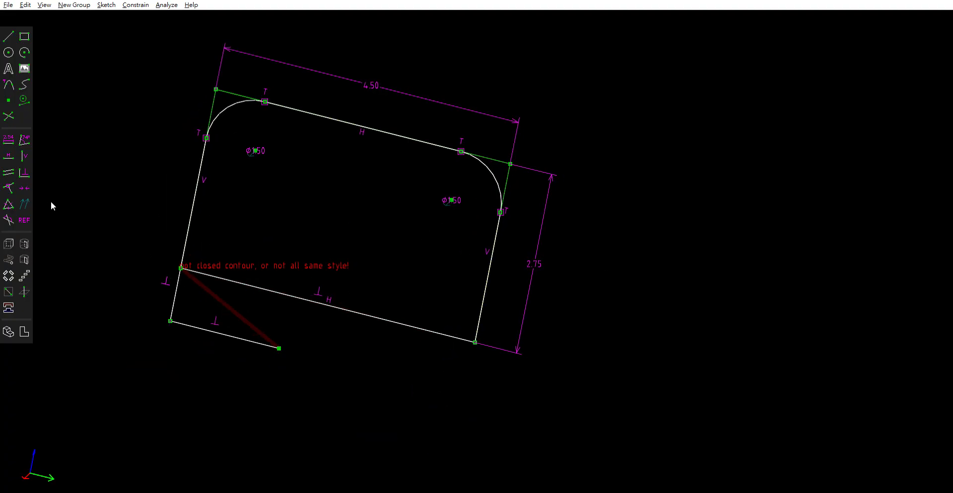
# Try to extrude the sketch, and undo it together with the left leg's lower line and perpendicular constraints.
pyautogui.hotkey('shift', 'e')
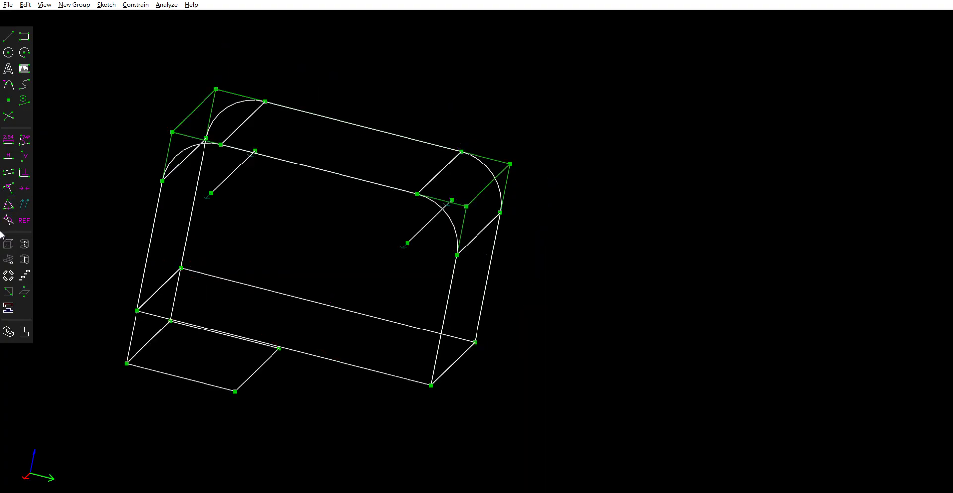
pyautogui.hotkey('ctrl', 'z')
pyautogui.hotkey('ctrl', 'z')
pyautogui.hotkey('ctrl', 'z')
pyautogui.hotkey('ctrl', 'z')
pyautogui.hotkey('ctrl', 'z')
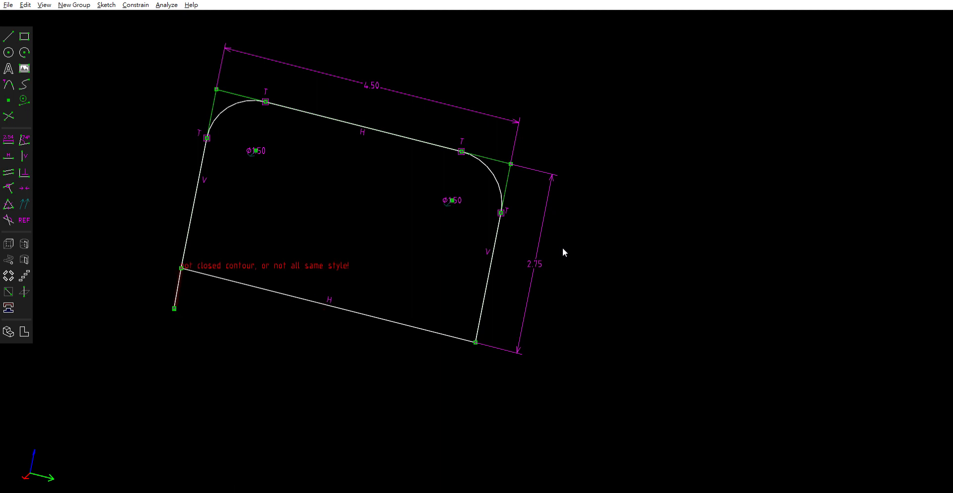
# Undo the leftover line of the left leg, try extruding the plain rounded plate, and undo that extrusion.
pyautogui.hotkey('ctrl', 'z')
pyautogui.click(8, 243)
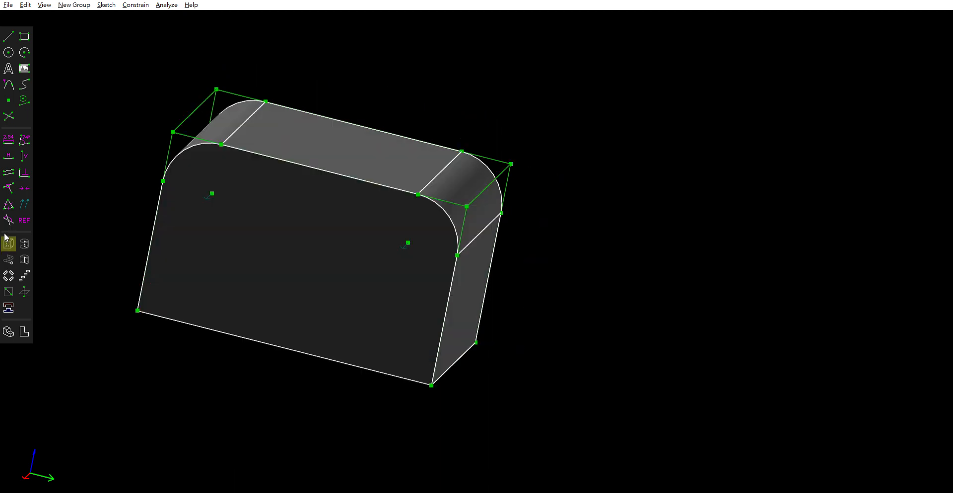
pyautogui.hotkey('ctrl', 'z')
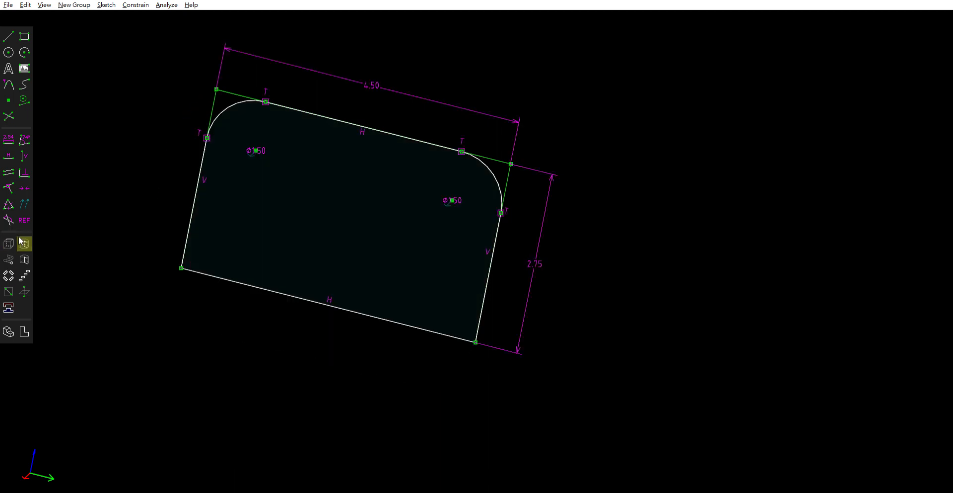
# Draw a rectangular left leg about 1.10 wide, hanging below the plate from its lower-left corner.
pyautogui.moveTo(562, 267); pyautogui.dragTo(624, 236, button='middle')
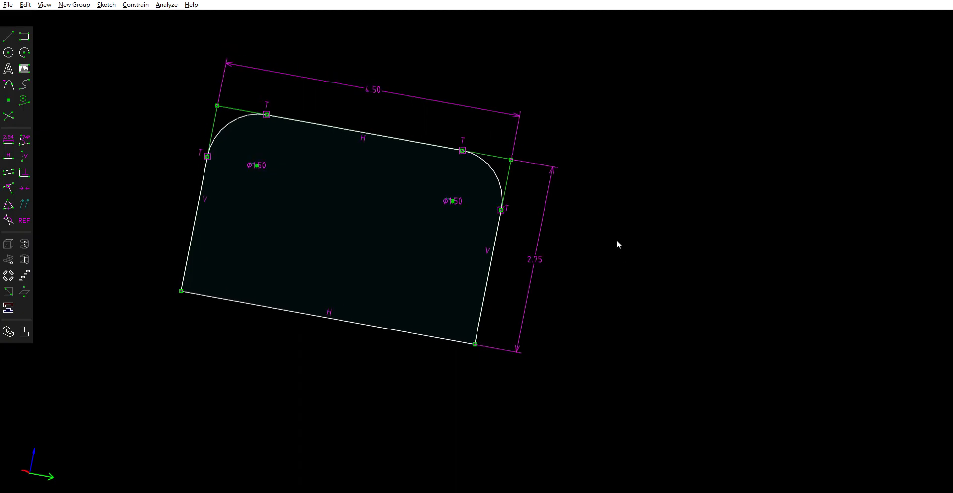
pyautogui.press('F3')
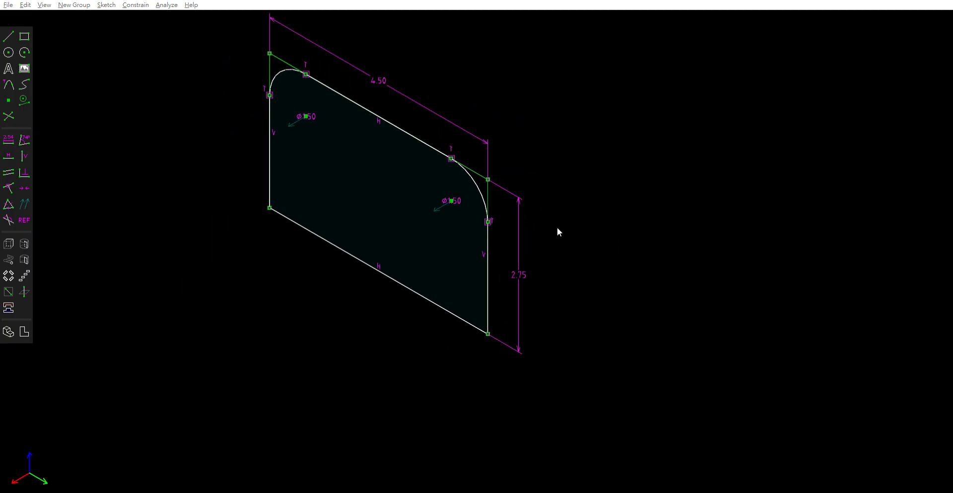
pyautogui.moveTo(562, 272)
pyautogui.mouseDown(button='middle')
pyautogui.moveTo(566, 241)
pyautogui.moveTo(605, 240)
pyautogui.mouseUp(button='middle')
pyautogui.press('F2')
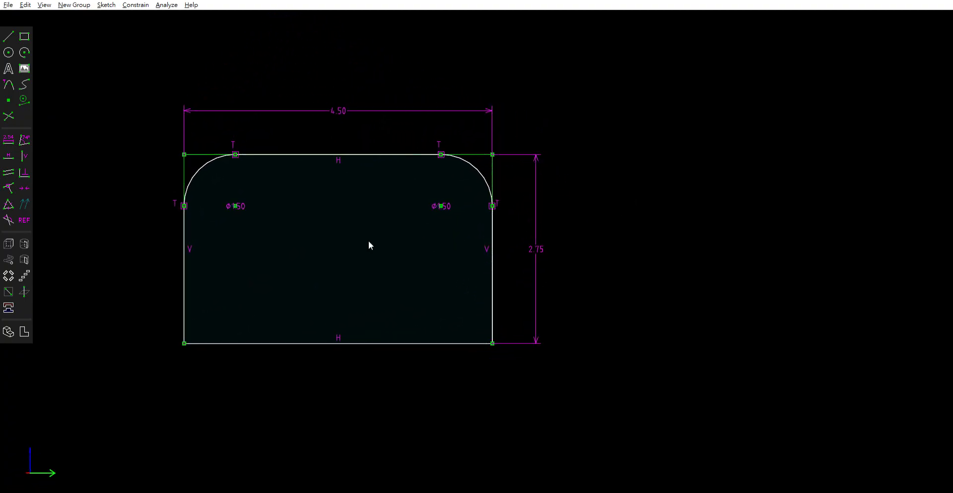
pyautogui.scroll(2, 470, 223)
pyautogui.scroll(-1, 470, 222)
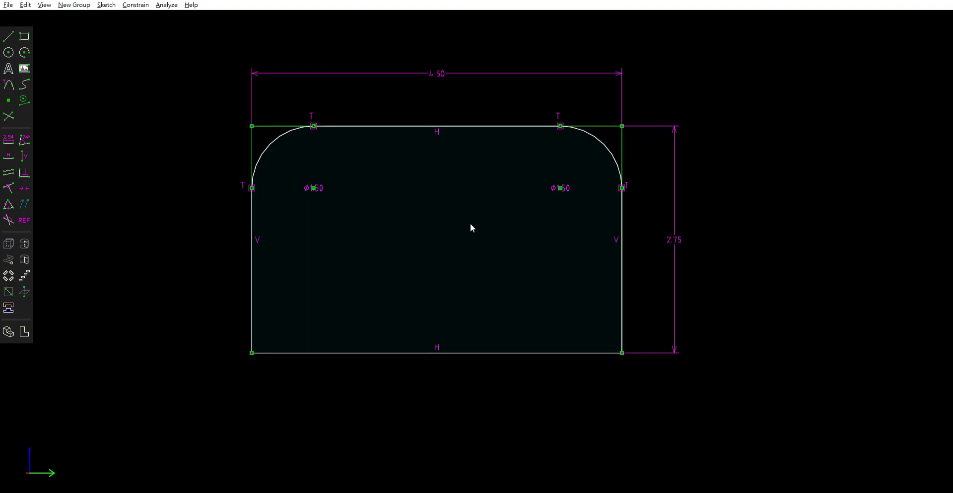
pyautogui.click(25, 36)
pyautogui.click(253, 352)
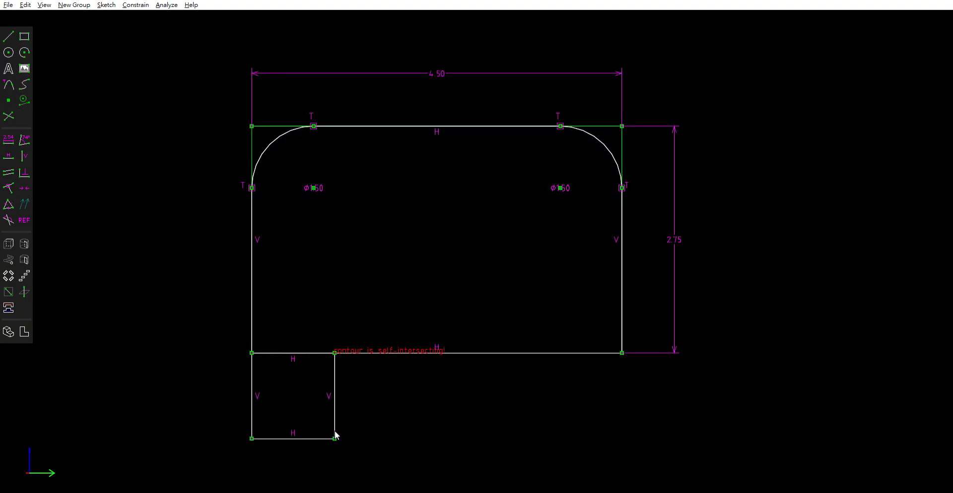
pyautogui.click(342, 447)
# Dimension the left leg rectangle's upper edge to a width of 1.
pyautogui.click(318, 351)
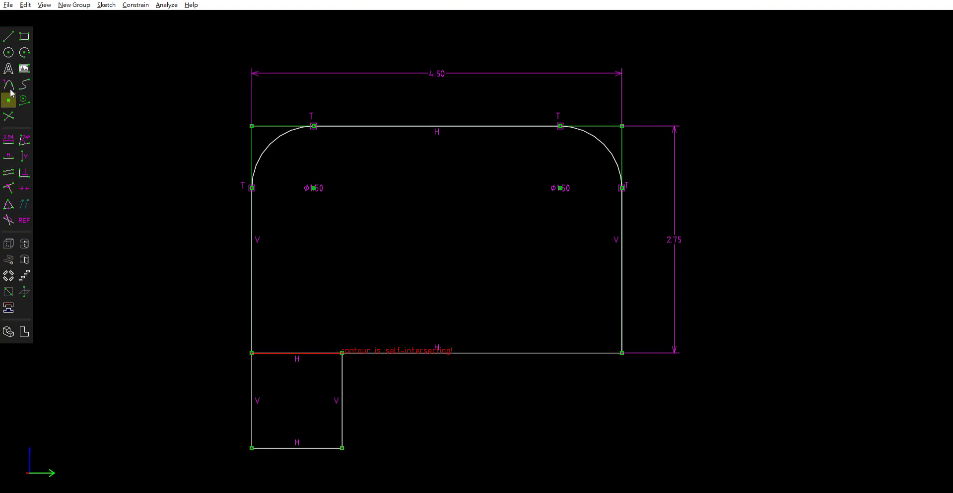
pyautogui.click(9, 141)
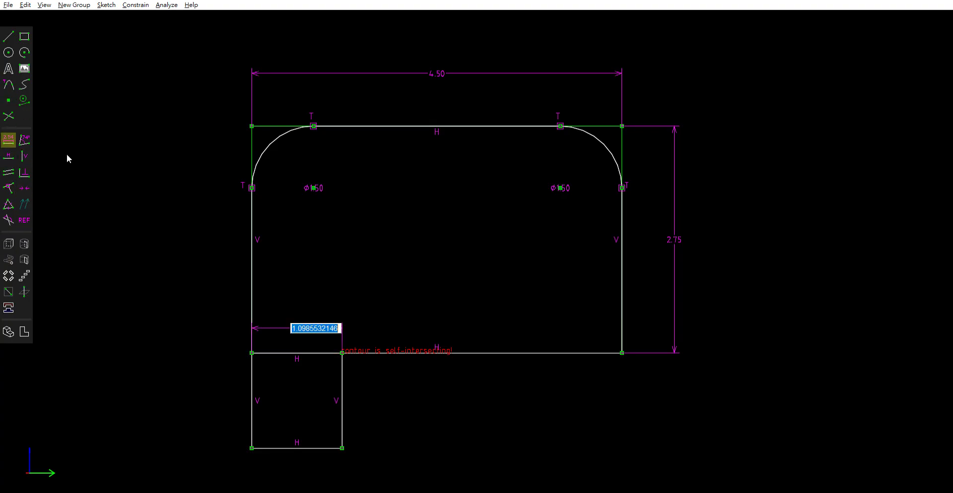
pyautogui.write('1')
pyautogui.press('Return')
# Draw a second leg rectangle below the plate's lower-right corner and set its width to 1.
pyautogui.click(24, 36)
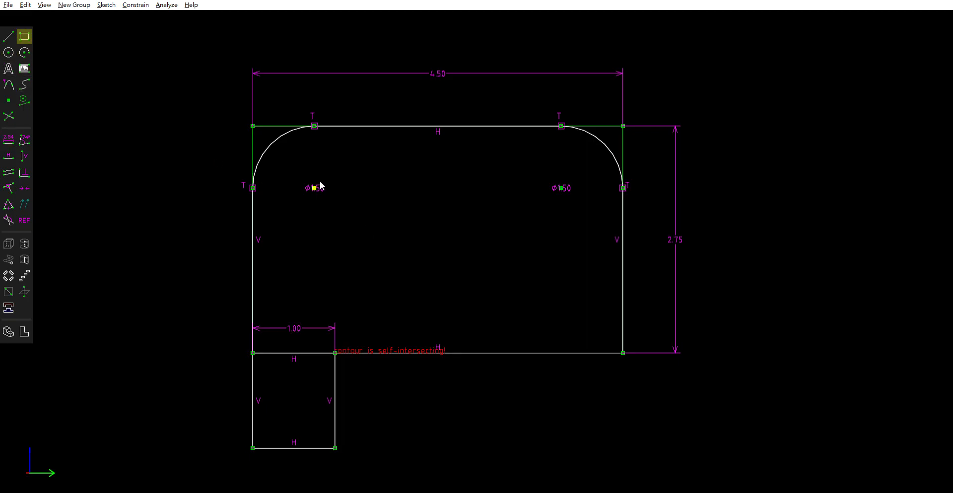
pyautogui.click(623, 353)
pyautogui.click(537, 437)
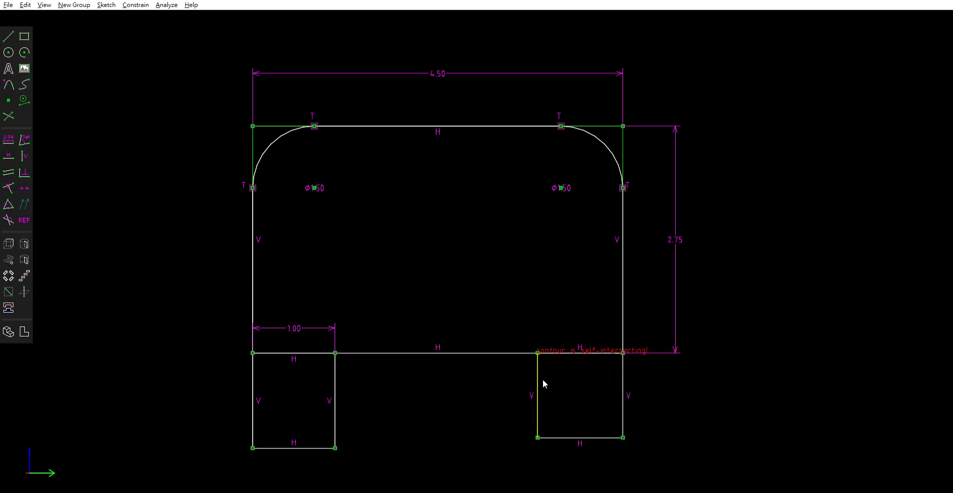
pyautogui.click(9, 139)
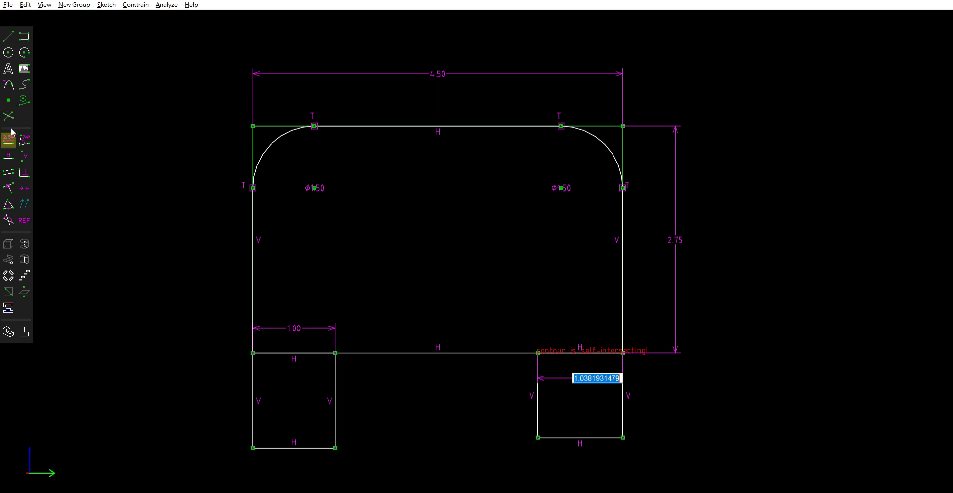
pyautogui.write('1')
pyautogui.press('Return')
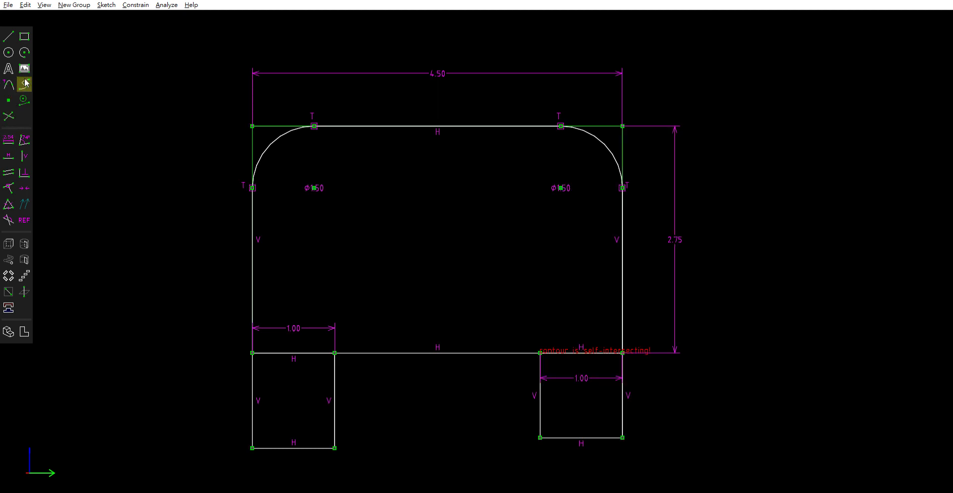
# Draw a semicircular arch between the inner upper corners of the two leg rectangles.
pyautogui.click(24, 53)
pyautogui.click(335, 352)
pyautogui.press('Escape')
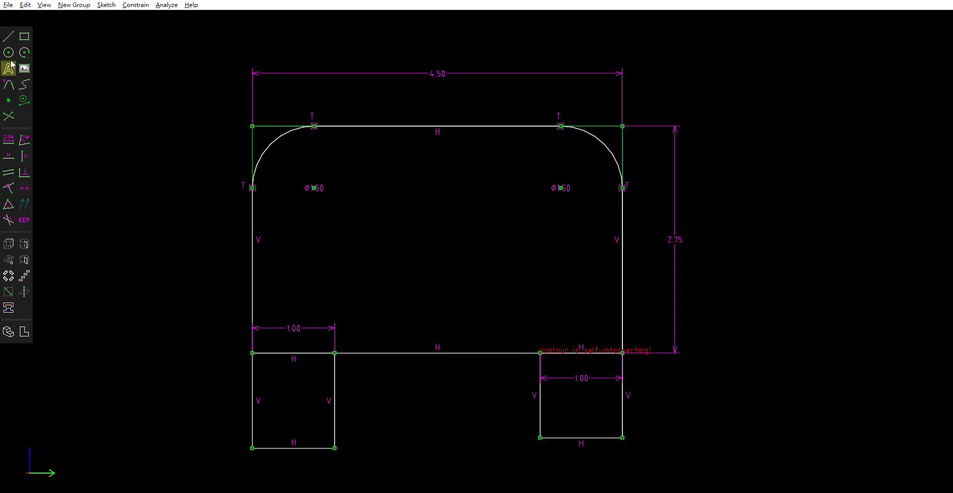
pyautogui.click(24, 53)
pyautogui.click(540, 353)
pyautogui.click(334, 353)
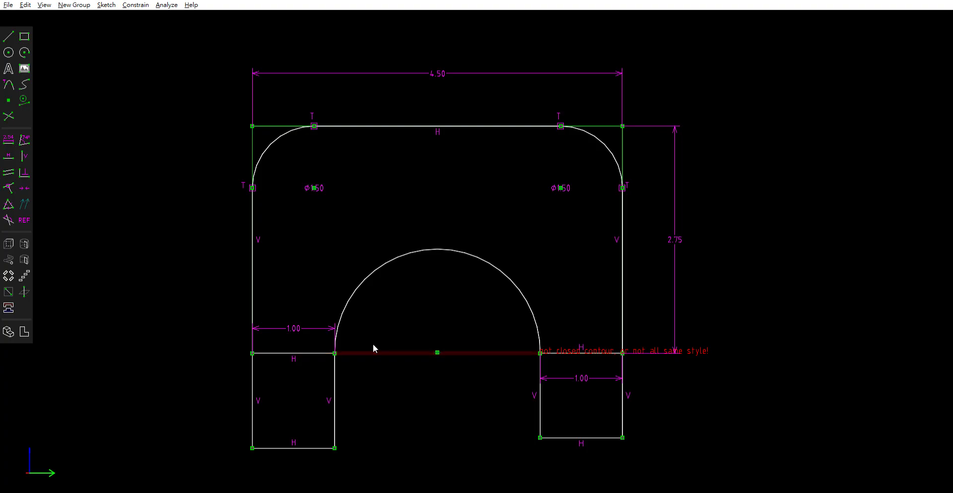
# Delete the side and lower lines of both leg rectangles, keeping only their upper edges.
pyautogui.click(335, 370)
pyautogui.press('Delete')
pyautogui.click(256, 374)
pyautogui.press('Delete')
pyautogui.click(301, 446)
pyautogui.press('Delete')
pyautogui.click(540, 405)
pyautogui.press('Delete')
pyautogui.click(624, 404)
pyautogui.press('Delete')
# Extrude the arched profile and set its depth to 0.4375.
pyautogui.click(8, 244)
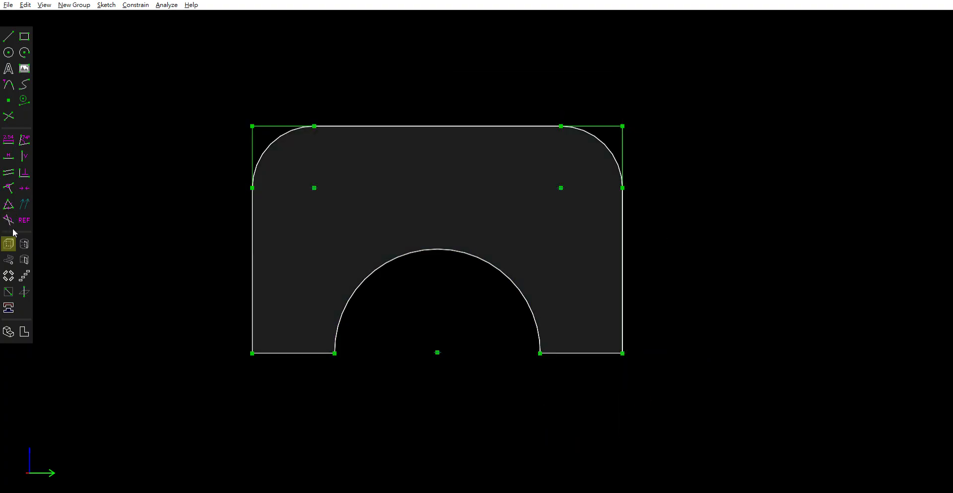
pyautogui.moveTo(629, 212)
pyautogui.mouseDown(button='middle')
pyautogui.moveTo(652, 254)
pyautogui.moveTo(635, 259)
pyautogui.moveTo(645, 253)
pyautogui.mouseUp(button='middle')
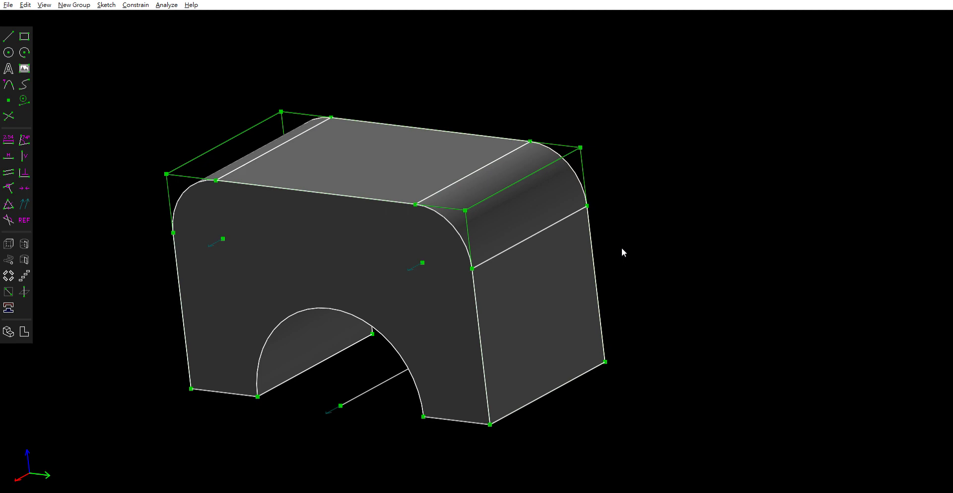
pyautogui.click(489, 195)
pyautogui.click(13, 124)
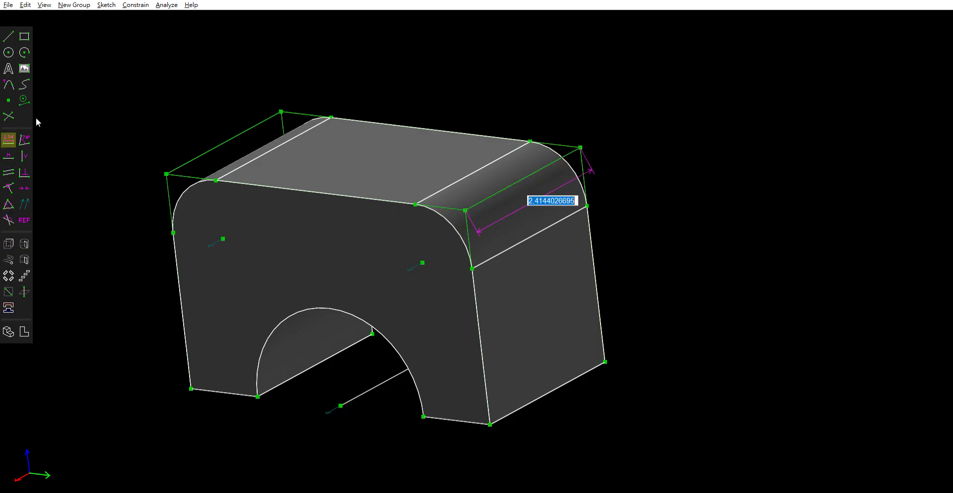
pyautogui.write('.')
pyautogui.write('.437')
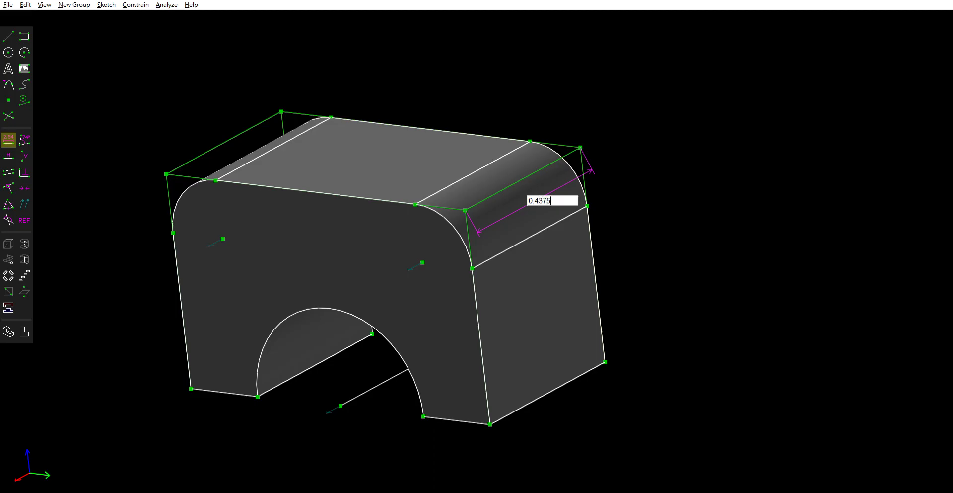
pyautogui.write('5')
pyautogui.press('Return')
# Undo the extrusion and its depth dimension to return to the arched profile sketch.
pyautogui.press('w')
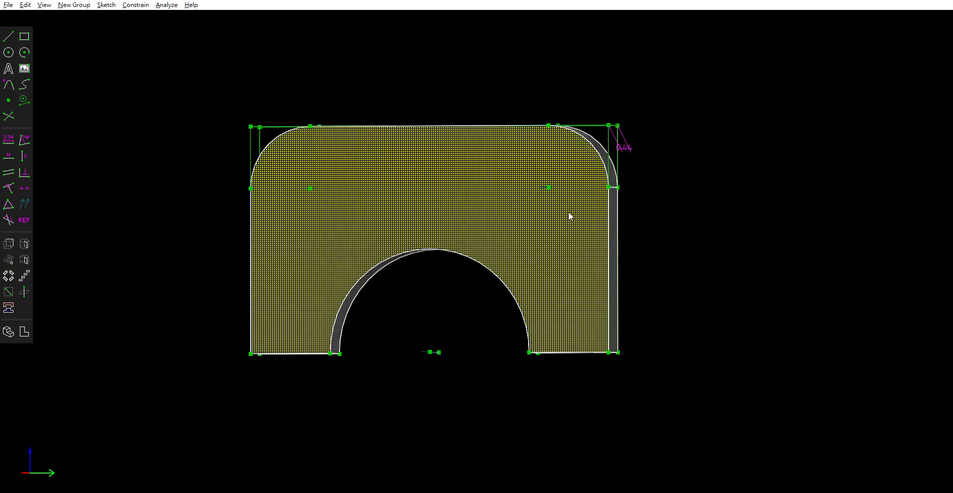
pyautogui.hotkey('ctrl', 'z')
pyautogui.hotkey('ctrl', 'z')
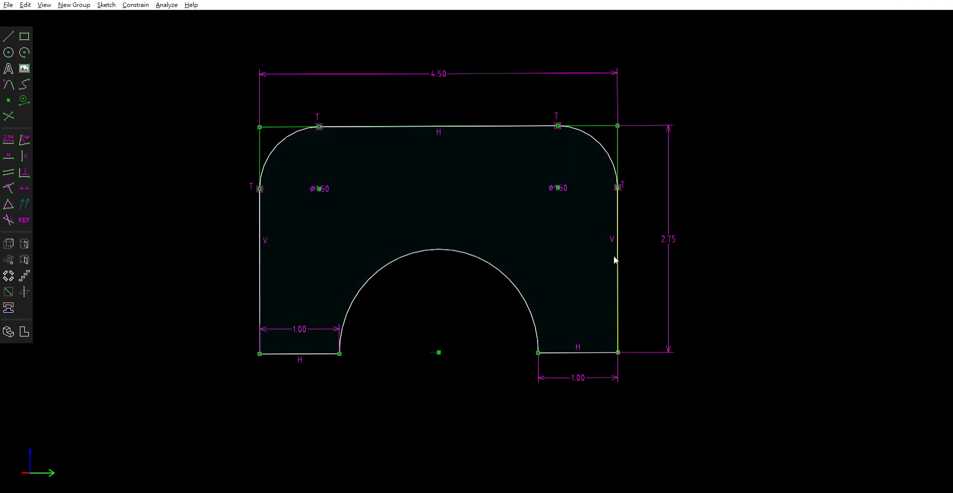
pyautogui.hotkey('ctrl', 'z')
pyautogui.hotkey('ctrl', 'z')
pyautogui.hotkey('ctrl', 'z')
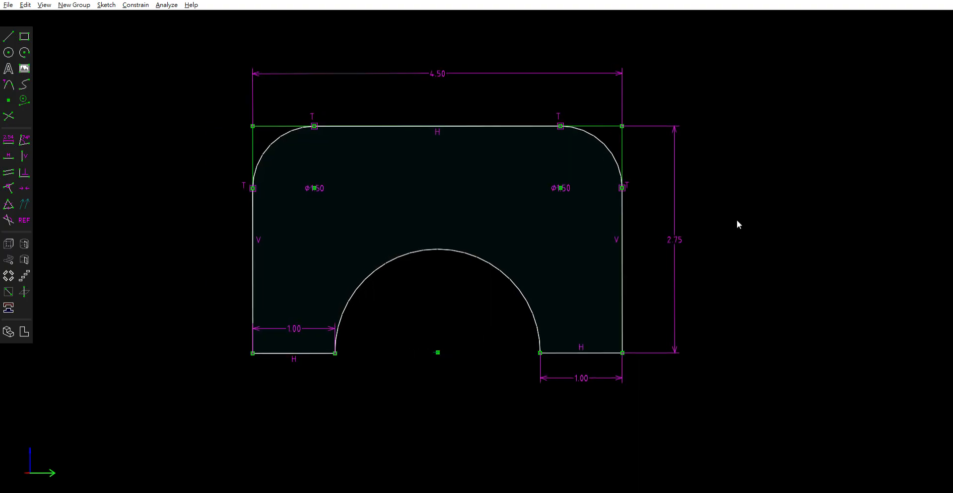
pyautogui.hotkey('ctrl', 'z')
# Draw two circles inside the plate, centred on the centre points of the two rounded upper corners.
pyautogui.scroll(2, 383, 179)
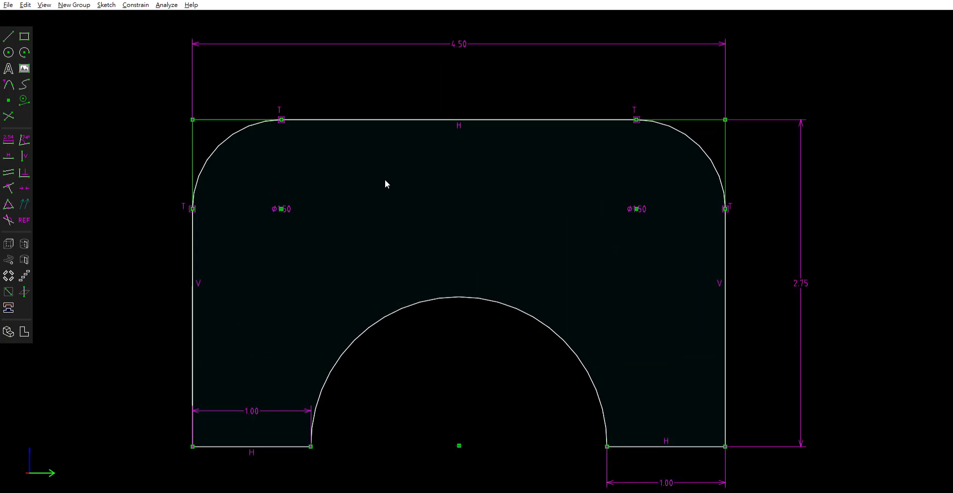
pyautogui.click(8, 53)
pyautogui.click(282, 209)
pyautogui.click(332, 249)
pyautogui.press('c')
pyautogui.click(637, 209)
pyautogui.click(624, 232)
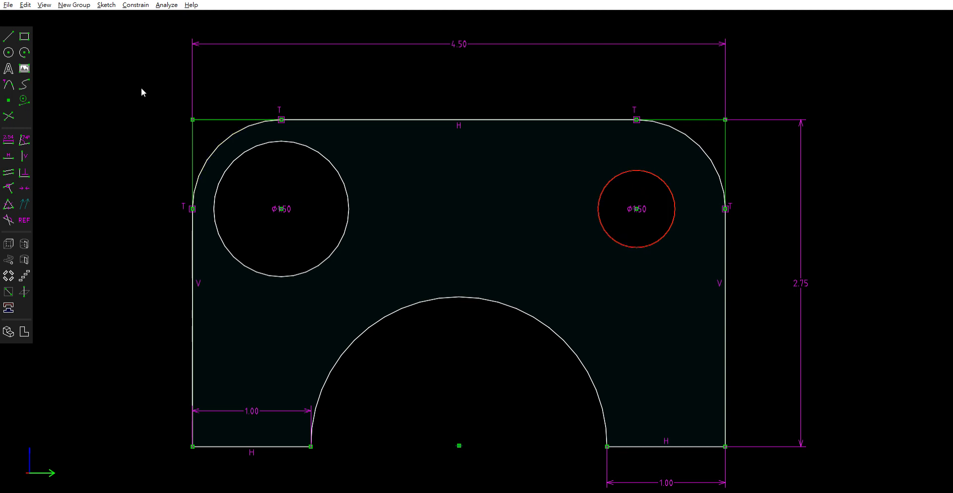
# Set the diameters of the right and left circles to 0.875.
pyautogui.click(9, 139)
pyautogui.write('0')
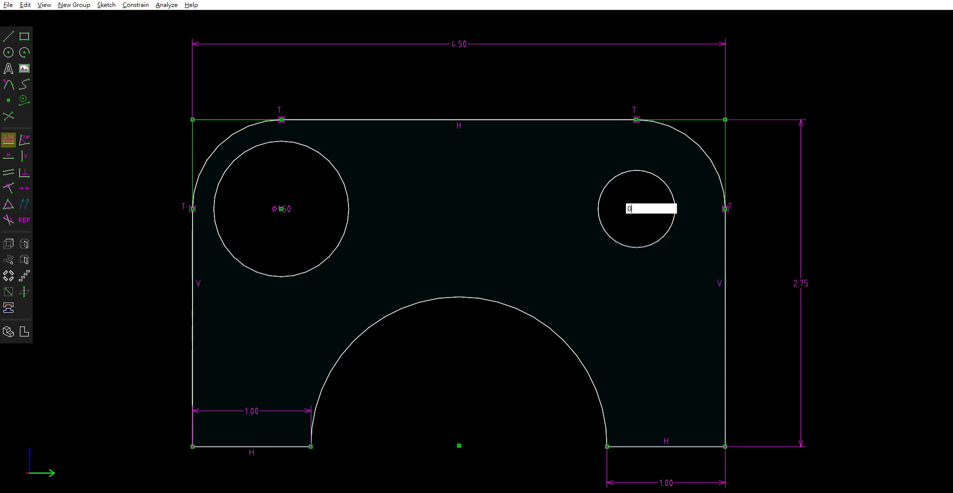
pyautogui.write('0.875')
pyautogui.press('Return')
pyautogui.click(329, 262)
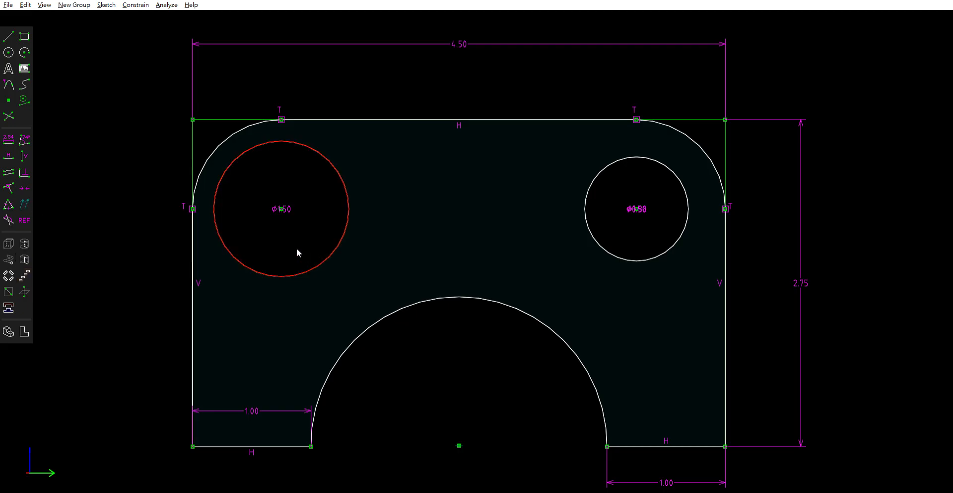
pyautogui.click(10, 139)
pyautogui.write('0')
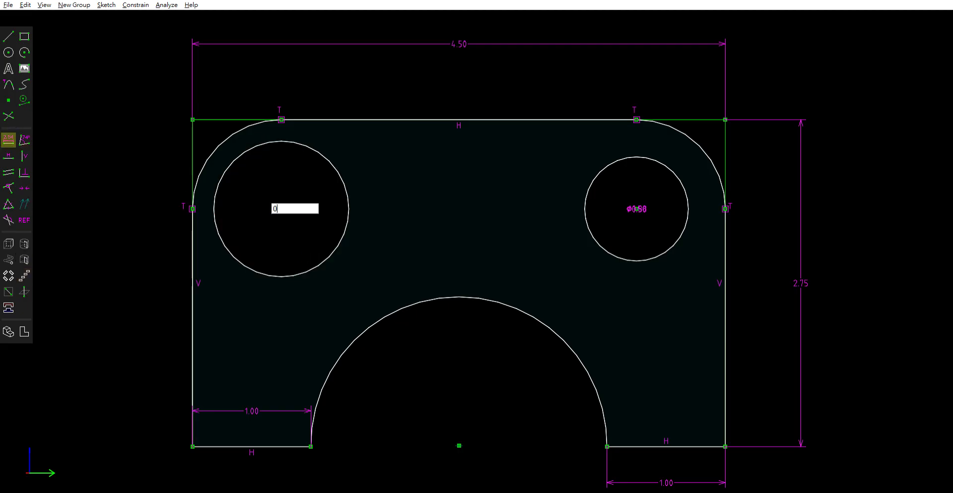
pyautogui.write('.875')
pyautogui.press('Return')
# Extrude the plate profile with its two holes and set the depth to 0.44.
pyautogui.moveTo(322, 179)
pyautogui.mouseDown(button='middle')
pyautogui.moveTo(440, 206)
pyautogui.moveTo(409, 226)
pyautogui.moveTo(349, 222)
pyautogui.mouseUp(button='middle')
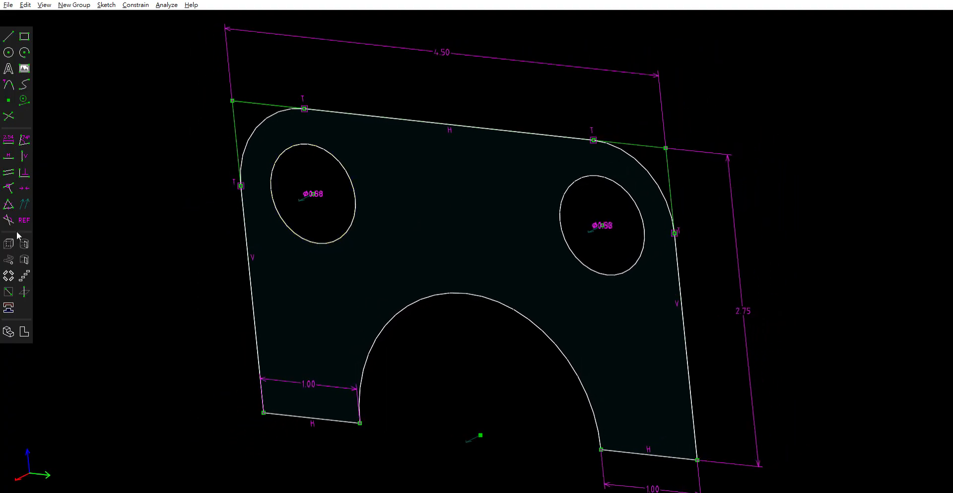
pyautogui.click(8, 243)
pyautogui.click(657, 165)
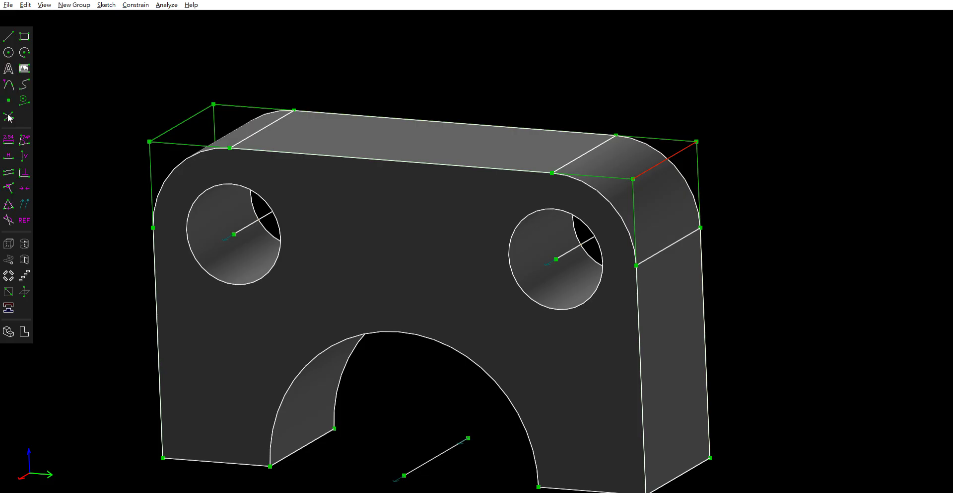
pyautogui.click(6, 136)
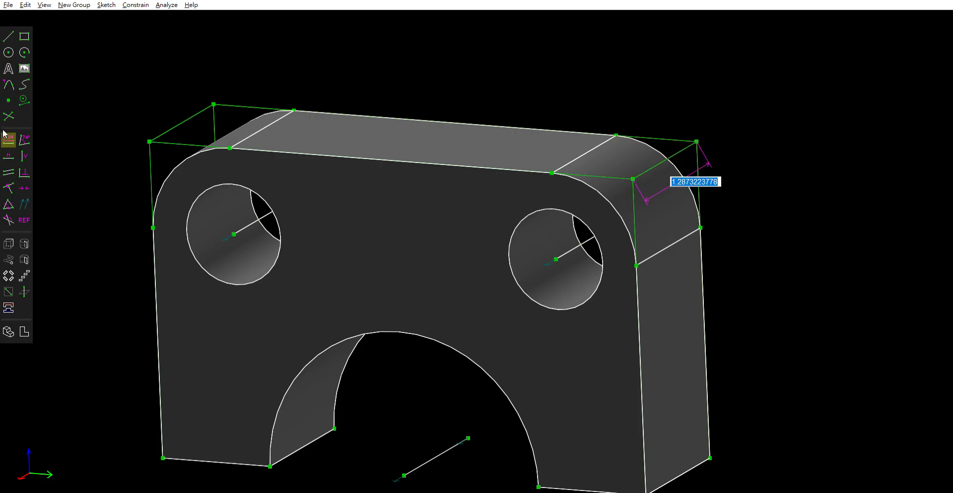
pyautogui.write('0')
pyautogui.write('.44')
pyautogui.press('Return')
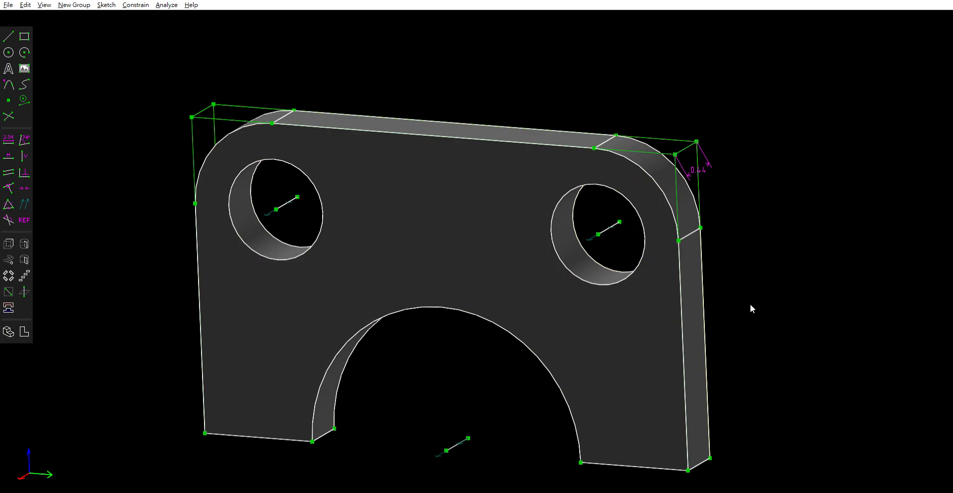
# Start a sketch in a new workplane on the plate's back face, defined by a lower outer corner and its two adjoining edges.
pyautogui.moveTo(751, 304); pyautogui.dragTo(536, 329, button='middle')
pyautogui.moveTo(535, 387); pyautogui.dragTo(543, 341, button='middle')
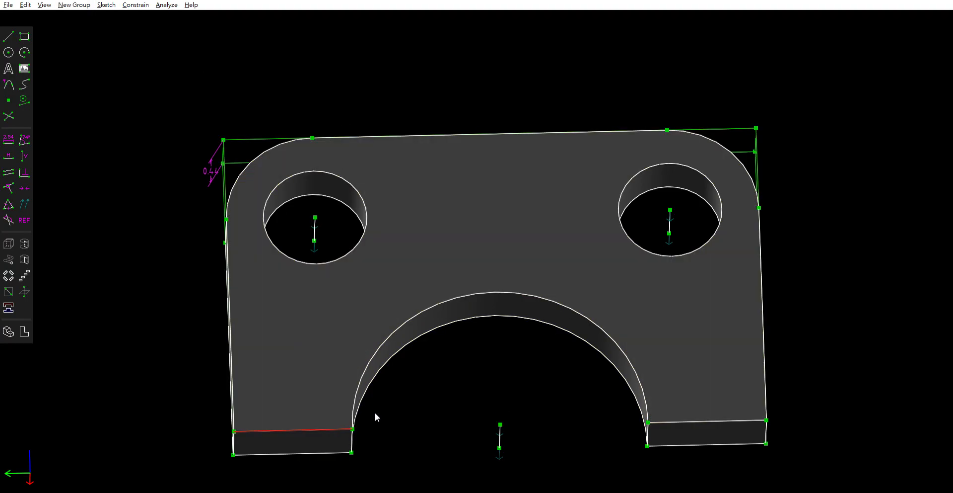
pyautogui.click(352, 428)
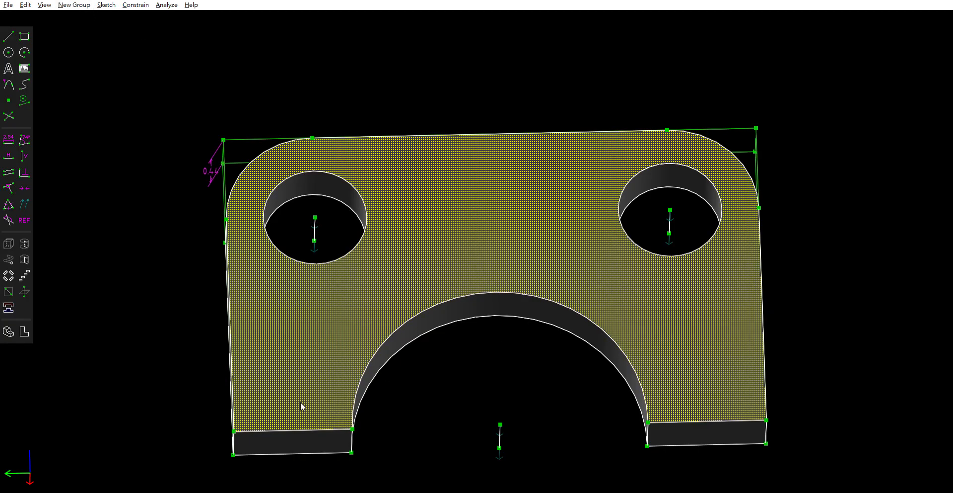
pyautogui.click(233, 403)
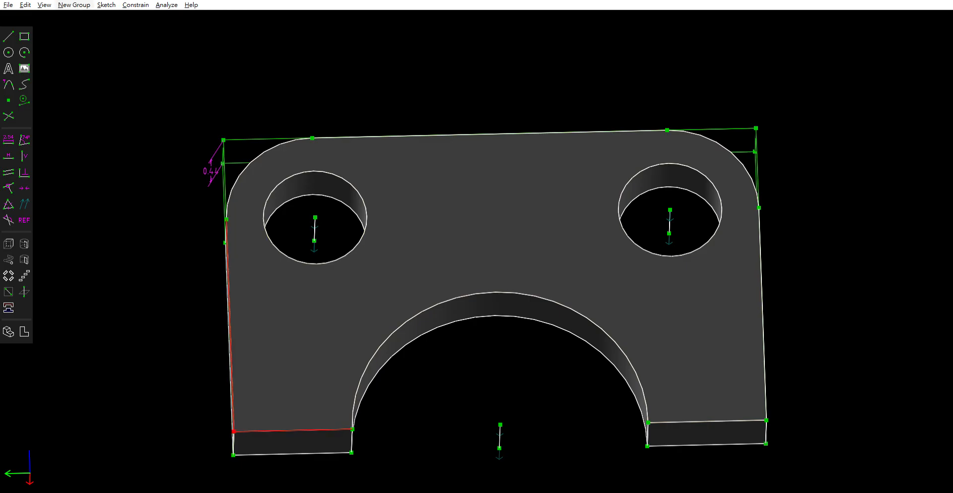
pyautogui.click(94, 21)
pyautogui.moveTo(394, 139); pyautogui.dragTo(47, 185, button='right')
pyautogui.scroll(-2, 479, 143)
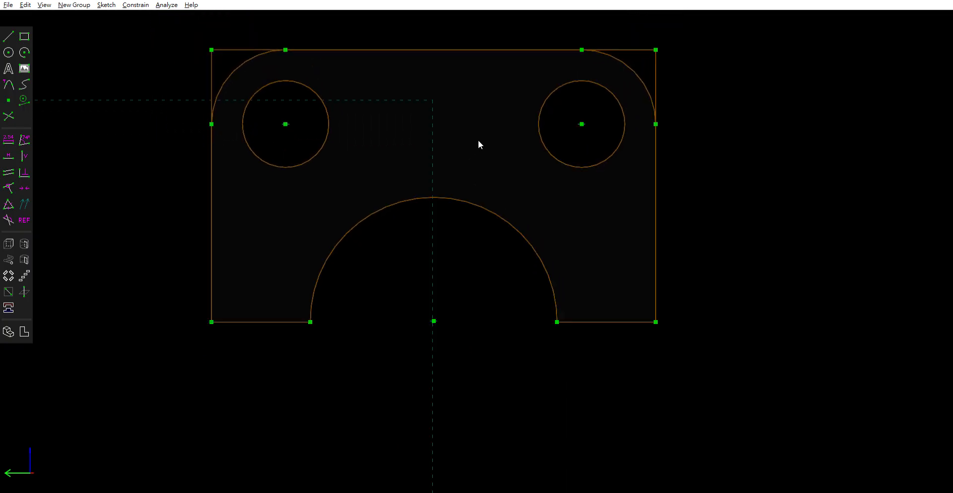
pyautogui.moveTo(708, 207); pyautogui.dragTo(680, 223, button='right')
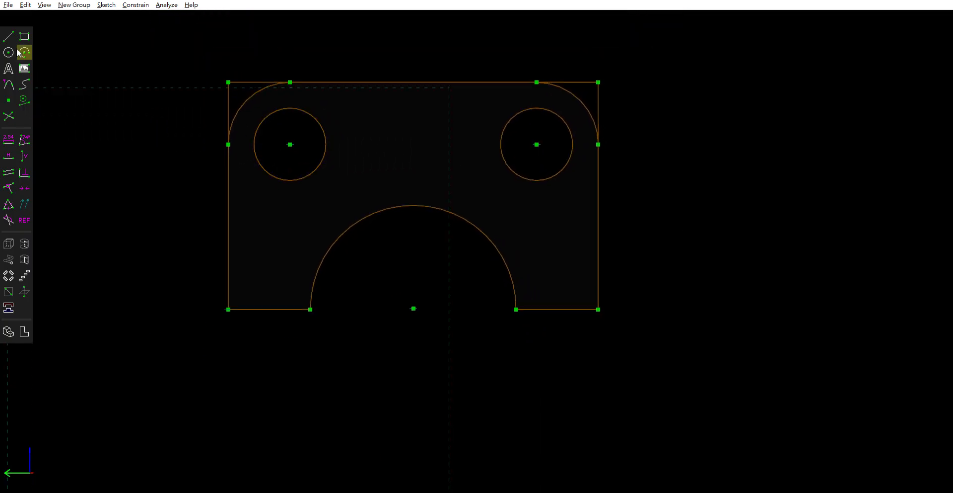
pyautogui.click(312, 298)
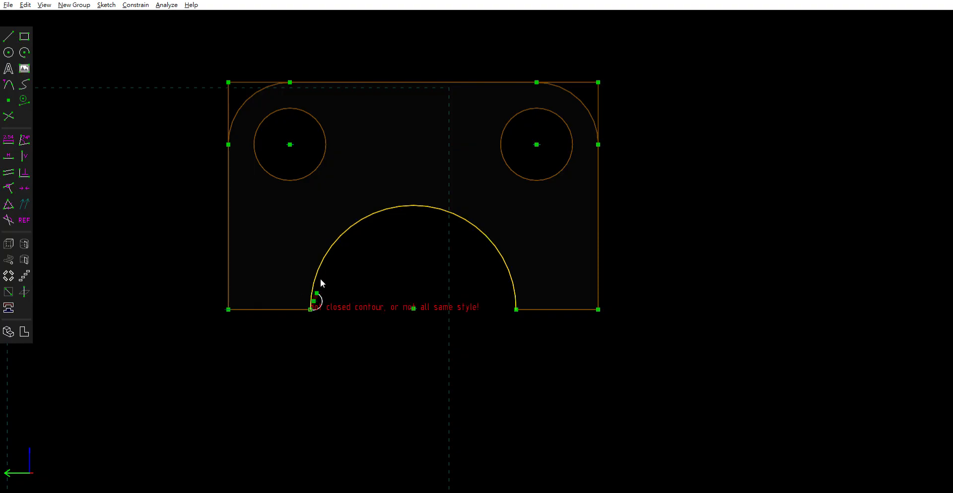
pyautogui.press('Escape')
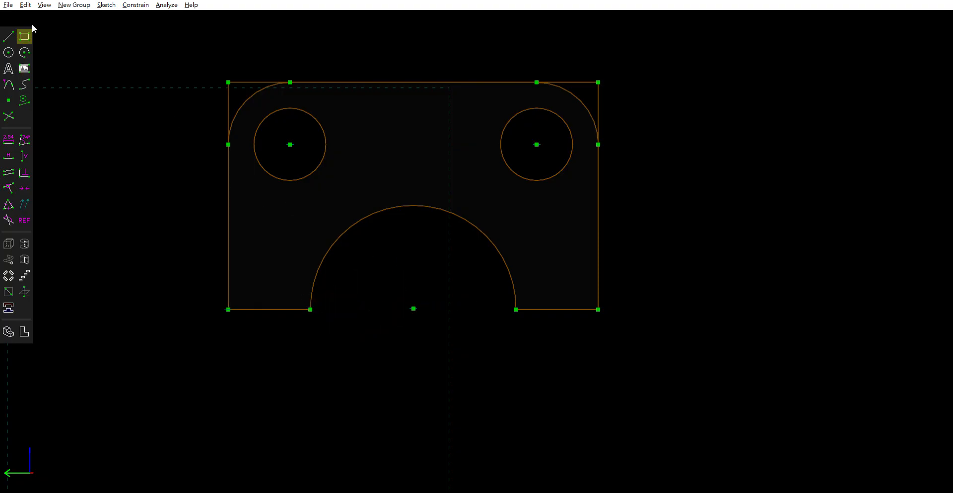
# Trace the plate's lower arch with an arc and close it with a straight line between the arch's two ends.
pyautogui.click(28, 49)
pyautogui.click(514, 301)
pyautogui.click(311, 307)
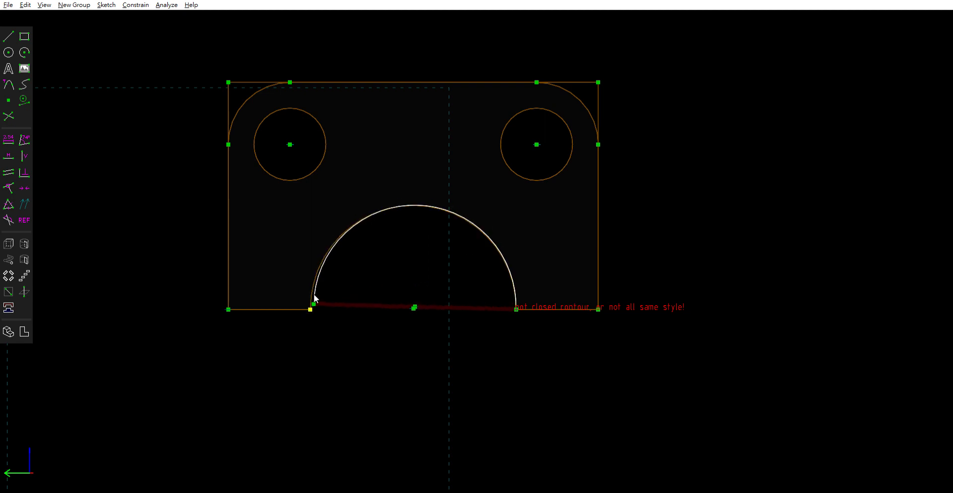
pyautogui.press('s')
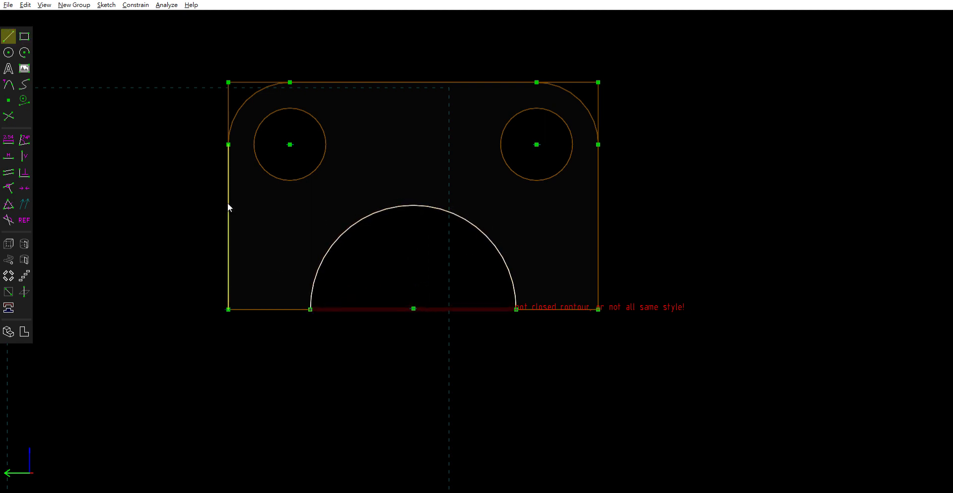
pyautogui.click(311, 308)
pyautogui.click(513, 303)
# Try extruding the half-round profile outward from the plate's back face.
pyautogui.moveTo(585, 292); pyautogui.dragTo(685, 267, button='middle')
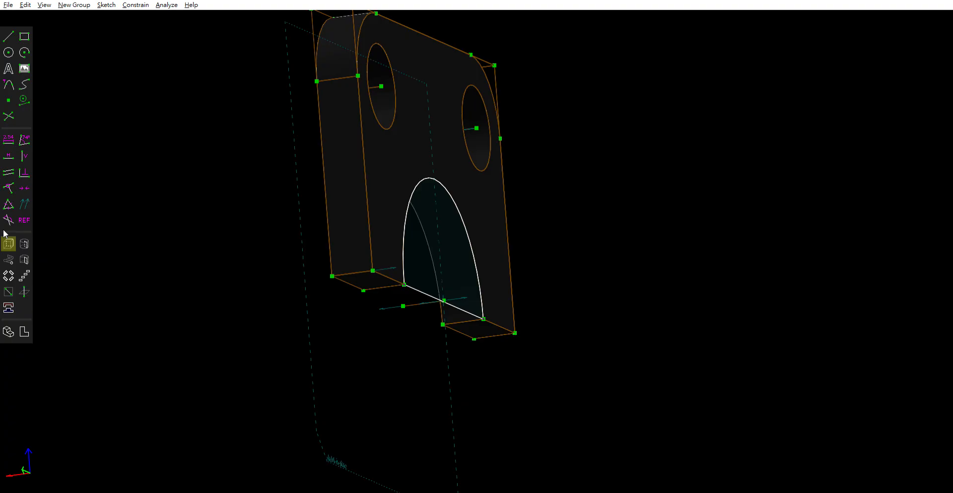
pyautogui.click(20, 239)
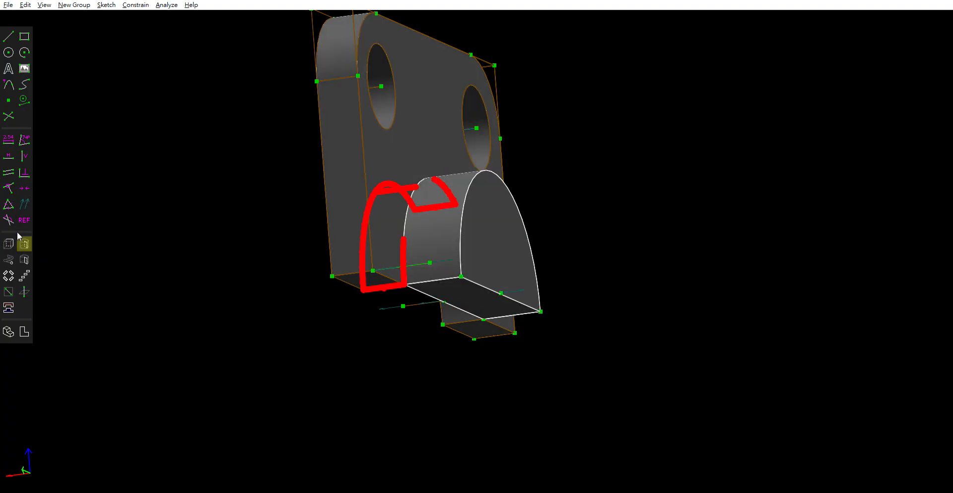
pyautogui.moveTo(538, 216); pyautogui.dragTo(543, 296, button='middle')
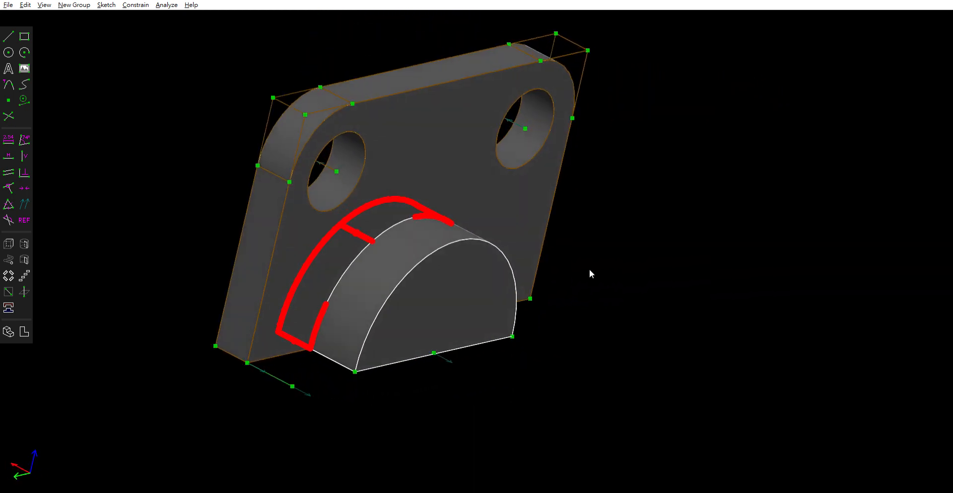
pyautogui.moveTo(589, 270)
pyautogui.mouseDown(button='middle')
pyautogui.moveTo(635, 221)
pyautogui.moveTo(679, 203)
pyautogui.moveTo(726, 215)
pyautogui.moveTo(750, 209)
pyautogui.moveTo(707, 216)
pyautogui.moveTo(681, 236)
pyautogui.moveTo(649, 193)
pyautogui.moveTo(635, 196)
pyautogui.moveTo(634, 219)
pyautogui.moveTo(592, 225)
pyautogui.moveTo(579, 248)
pyautogui.moveTo(672, 236)
pyautogui.moveTo(581, 283)
pyautogui.moveTo(564, 270)
pyautogui.mouseUp(button='middle')
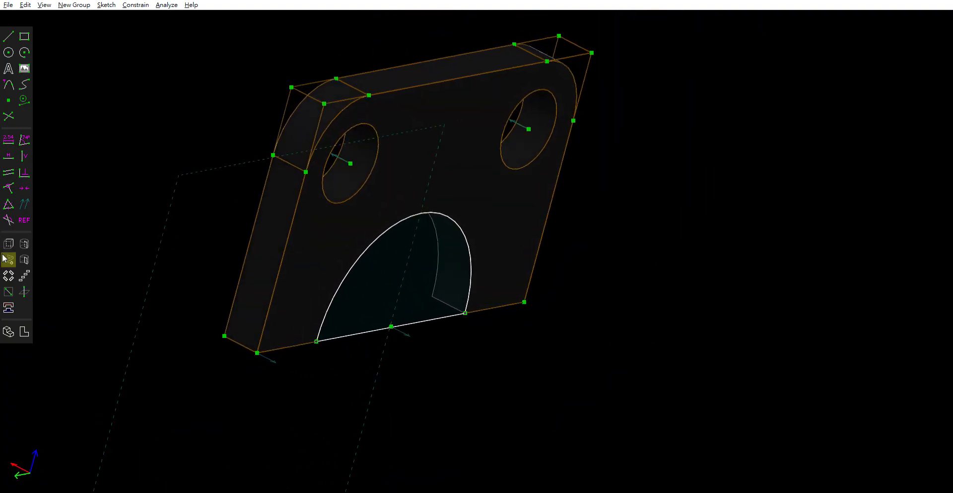
# Extrude the half-round profile outward from the plate's back face and set its depth to 2.88.
pyautogui.click(9, 243)
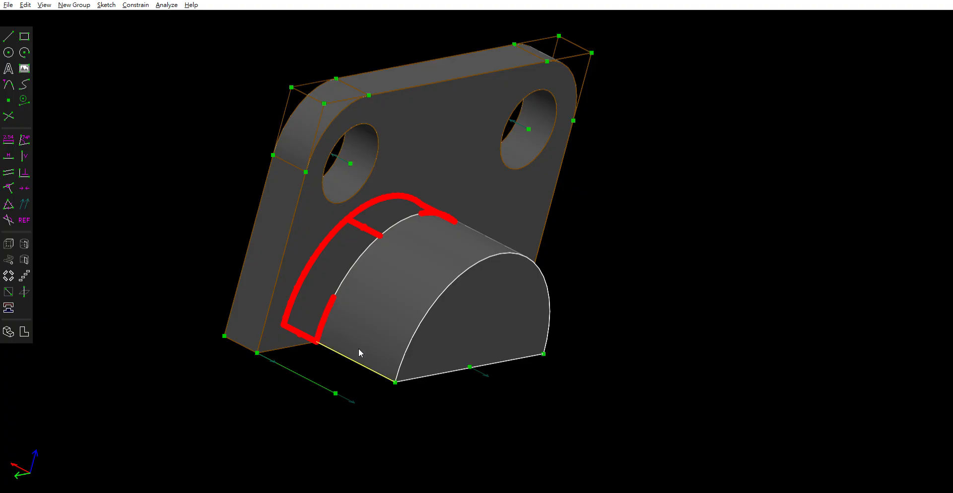
pyautogui.press('Escape')
pyautogui.click(8, 140)
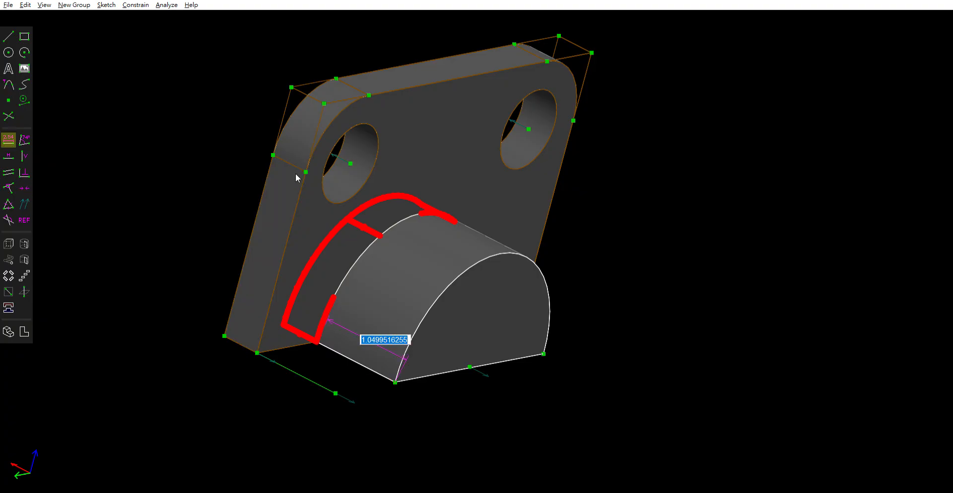
pyautogui.write('2.88')
pyautogui.press('Return')
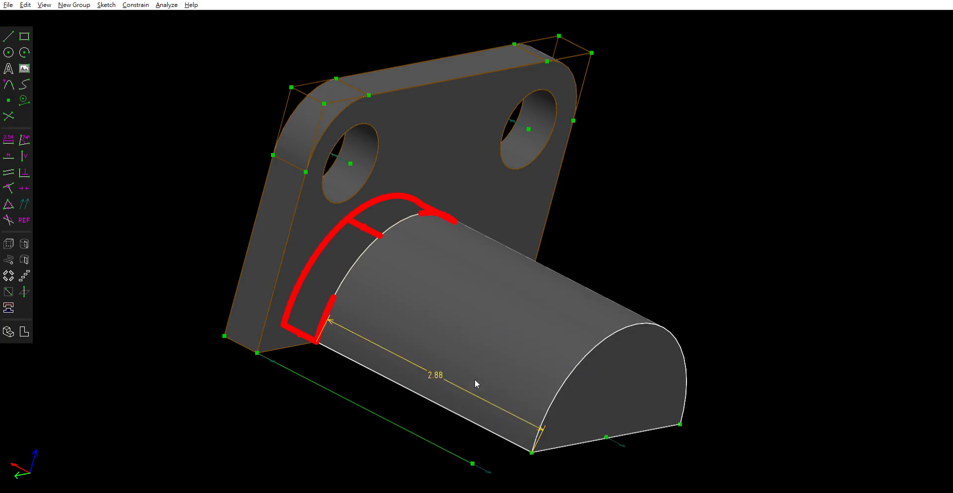
# Draw a line from the half-round boss's outer lower corner to the projected plate corner point in the same end plane.
pyautogui.moveTo(538, 342)
pyautogui.mouseDown(button='middle')
pyautogui.moveTo(594, 230)
pyautogui.moveTo(260, 204)
pyautogui.mouseUp(button='middle')
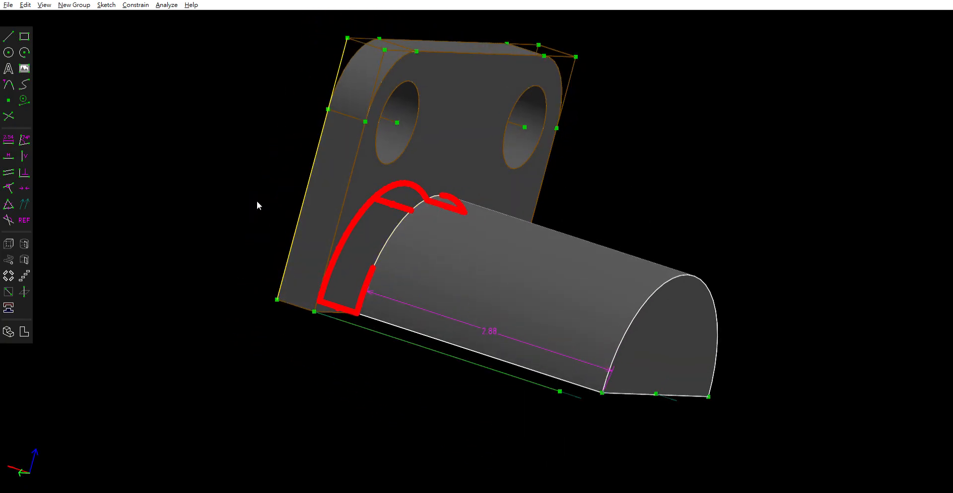
pyautogui.press('w')
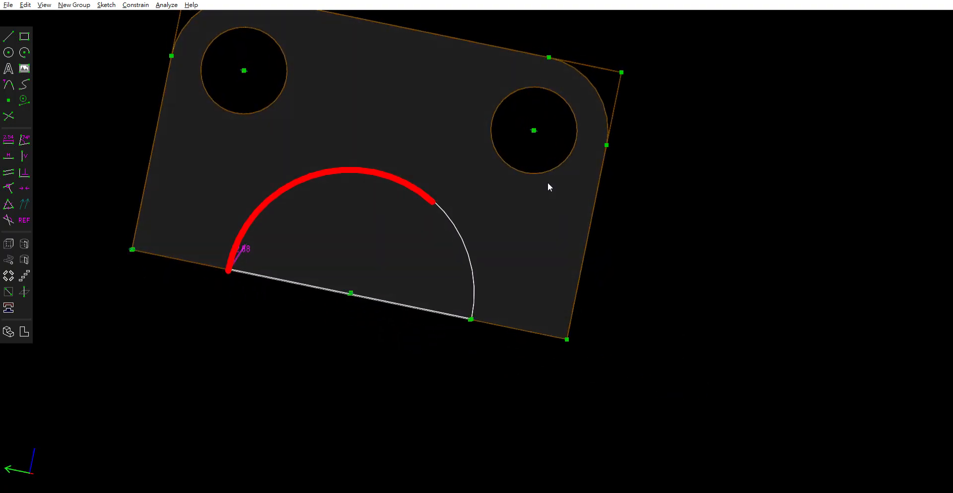
pyautogui.press('Escape')
pyautogui.moveTo(378, 292); pyautogui.dragTo(444, 374, button='middle')
pyautogui.press('w')
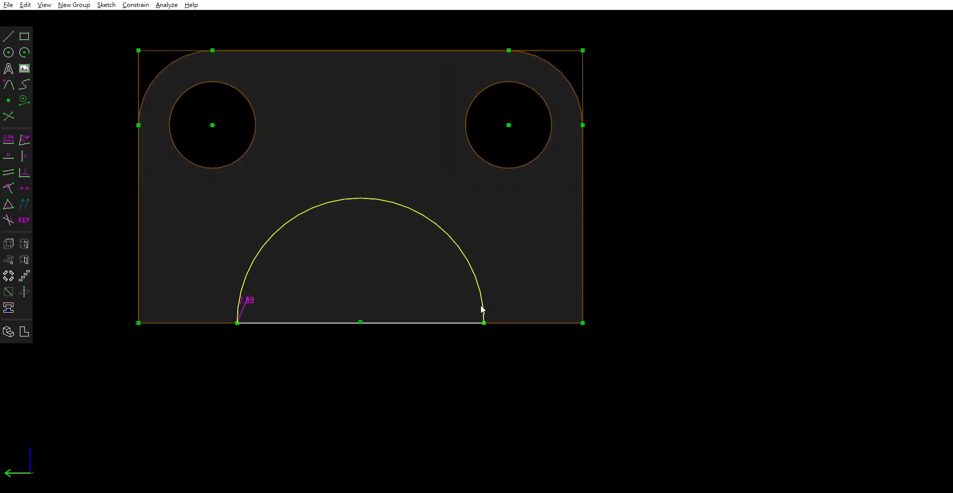
pyautogui.moveTo(402, 334); pyautogui.dragTo(401, 319, button='middle')
pyautogui.moveTo(315, 268); pyautogui.dragTo(377, 340, button='middle')
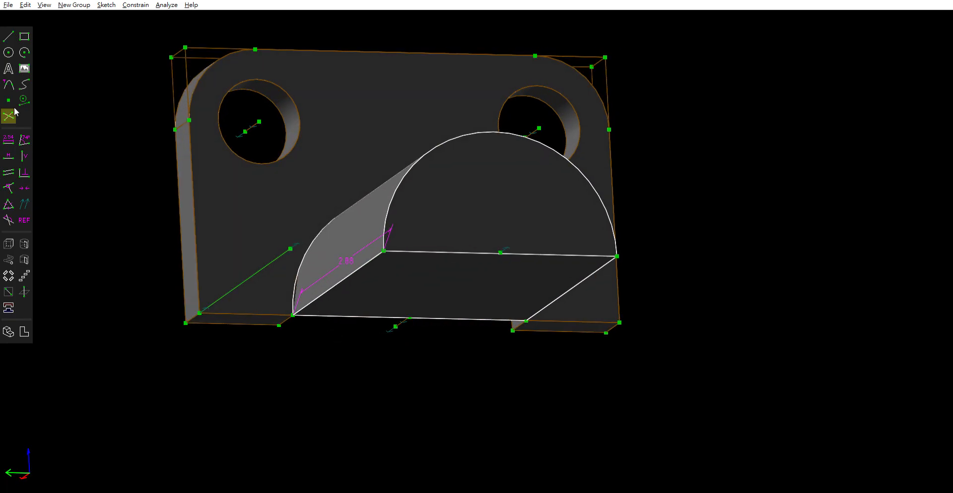
pyautogui.click(9, 36)
pyautogui.click(384, 251)
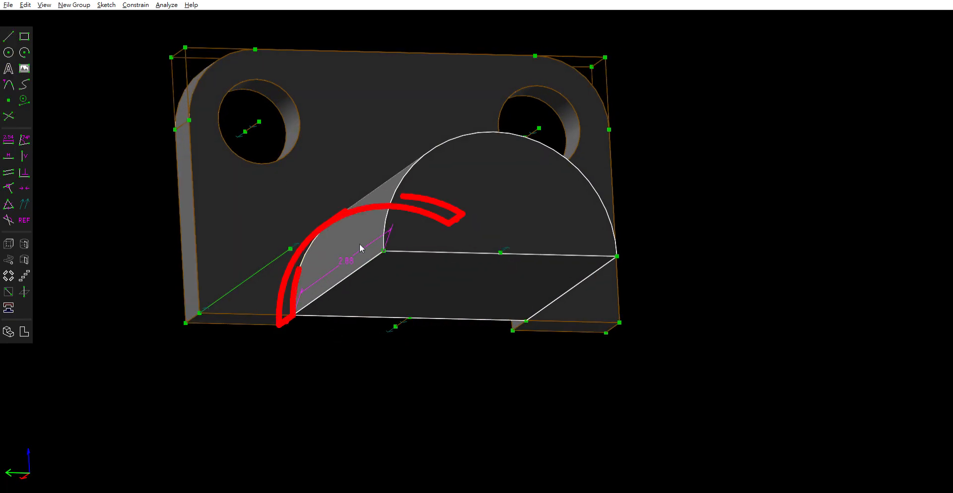
pyautogui.click(291, 248)
# Try a second line from the half-round boss's outer lower corner and delete it.
pyautogui.moveTo(405, 319)
pyautogui.mouseDown(button='middle')
pyautogui.moveTo(348, 375)
pyautogui.moveTo(403, 377)
pyautogui.moveTo(348, 376)
pyautogui.mouseUp(button='middle')
pyautogui.press('s')
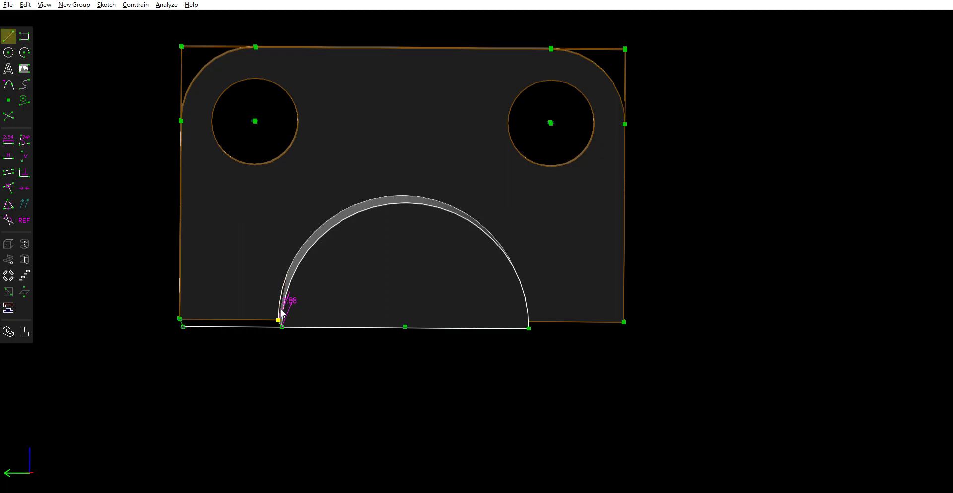
pyautogui.click(285, 319)
pyautogui.click(283, 218)
pyautogui.press('Escape')
pyautogui.moveTo(333, 341)
pyautogui.mouseDown(button='middle')
pyautogui.moveTo(407, 341)
pyautogui.moveTo(409, 331)
pyautogui.mouseUp(button='middle')
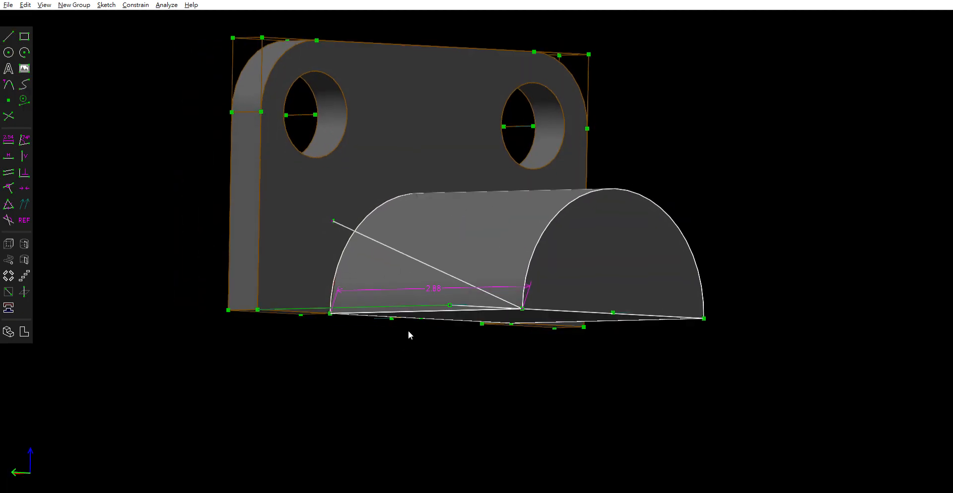
pyautogui.click(417, 249)
pyautogui.press('Delete')
# Try a slanted line from the projected plate corner point across the half-round boss's outer end.
pyautogui.moveTo(418, 252)
pyautogui.mouseDown(button='middle')
pyautogui.moveTo(542, 361)
pyautogui.moveTo(595, 363)
pyautogui.mouseUp(button='middle')
pyautogui.press('F2')
pyautogui.moveTo(609, 358); pyautogui.dragTo(357, 366, button='right')
pyautogui.click(9, 36)
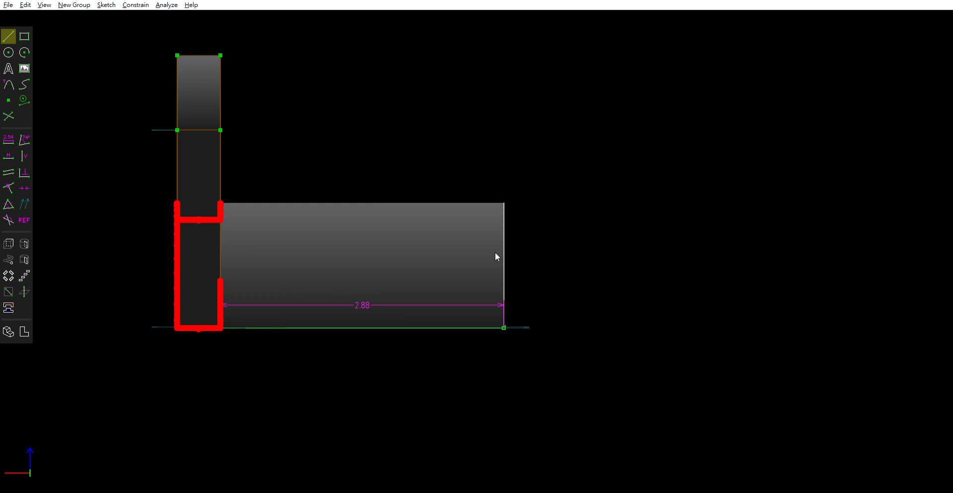
pyautogui.click(504, 327)
pyautogui.moveTo(546, 245); pyautogui.dragTo(459, 286, button='middle')
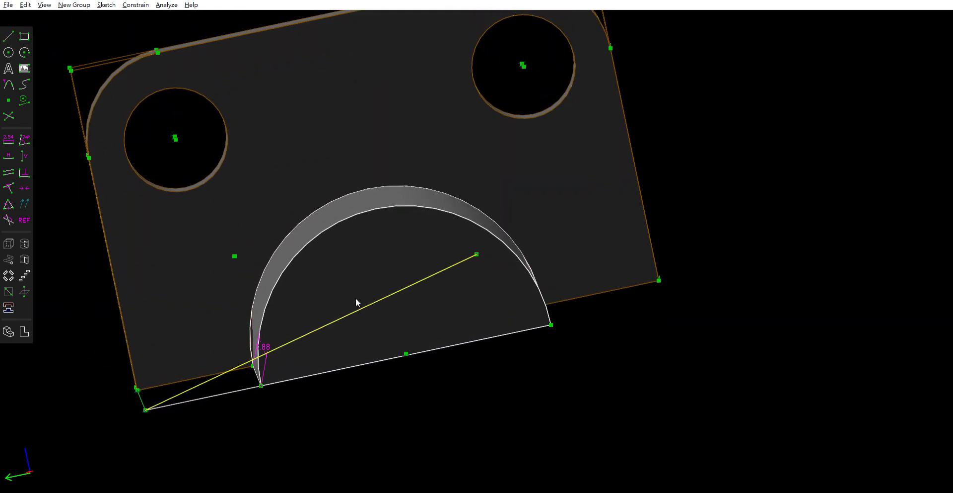
pyautogui.click(212, 371)
pyautogui.click(150, 399)
pyautogui.click(181, 393)
pyautogui.press('Escape')
# Draw a slanted line from the projected plate corner point, ending below the half-round boss's outer end.
pyautogui.moveTo(404, 339); pyautogui.dragTo(569, 353, button='middle')
pyautogui.press('w')
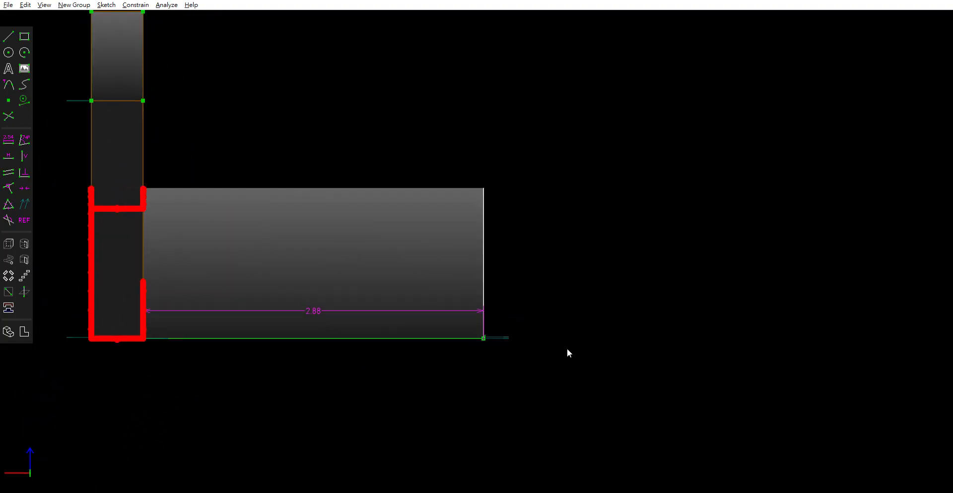
pyautogui.click(9, 36)
pyautogui.click(438, 336)
pyautogui.click(440, 405)
pyautogui.moveTo(440, 405); pyautogui.dragTo(437, 348, button='middle')
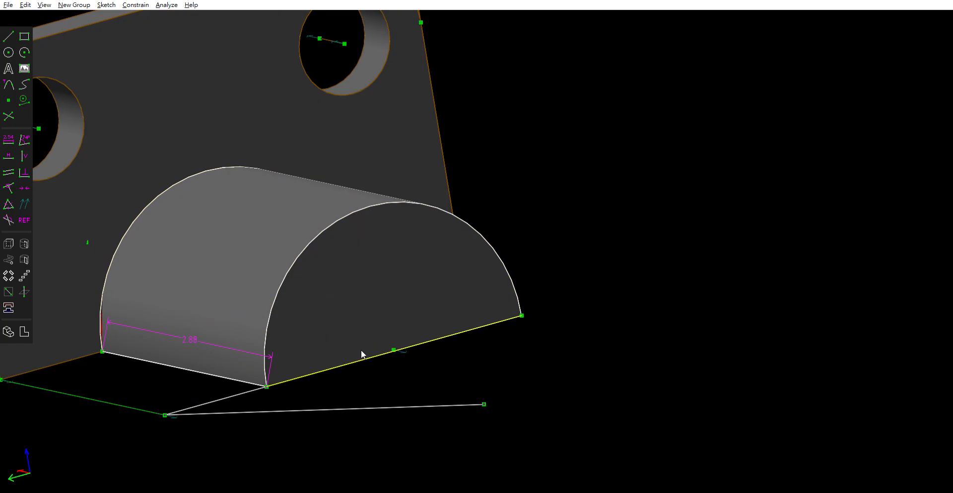
# Start a sketch in a new workplane at the boss's outer end, defined by the projected corner point and its two adjoining lines.
pyautogui.press('w')
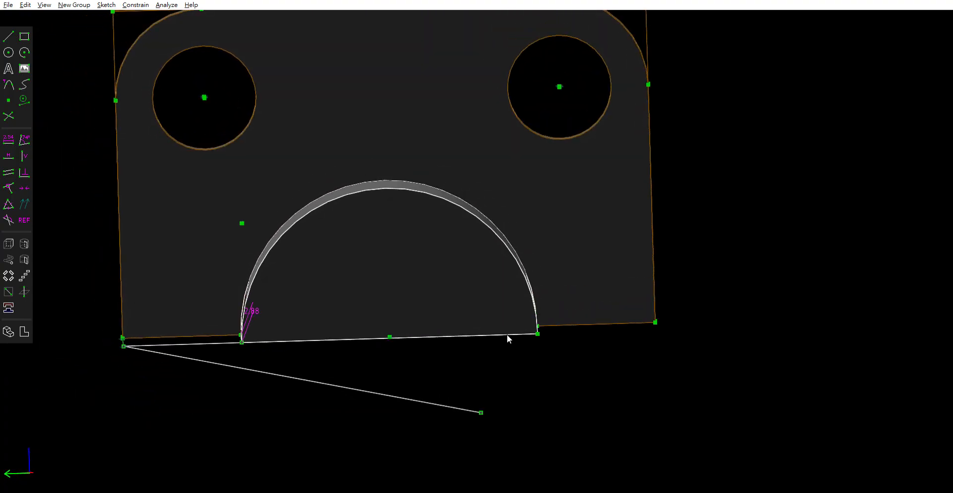
pyautogui.click(270, 362)
pyautogui.click(132, 336)
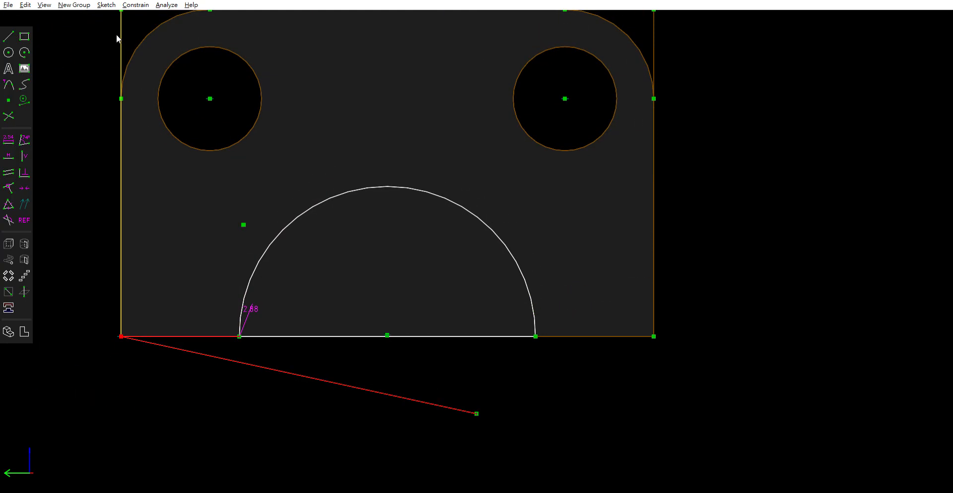
pyautogui.moveTo(245, 329); pyautogui.dragTo(311, 368, button='middle')
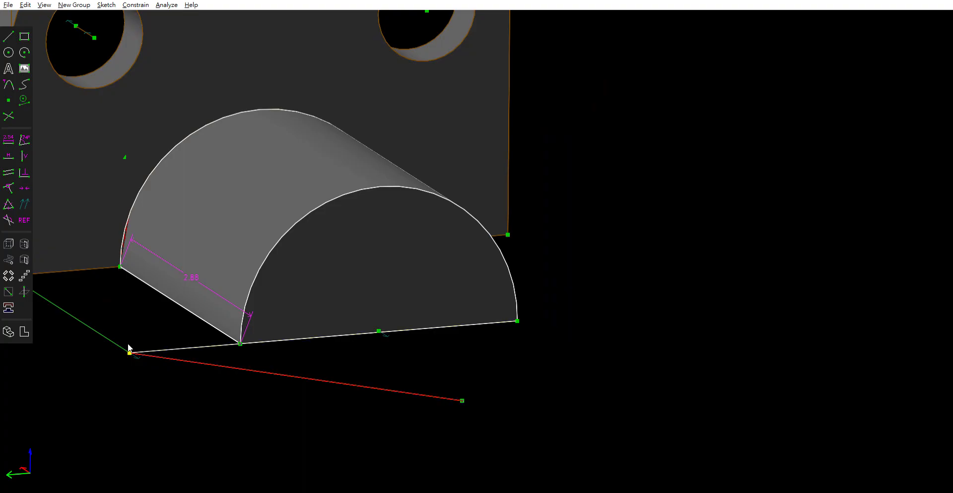
pyautogui.press('Escape')
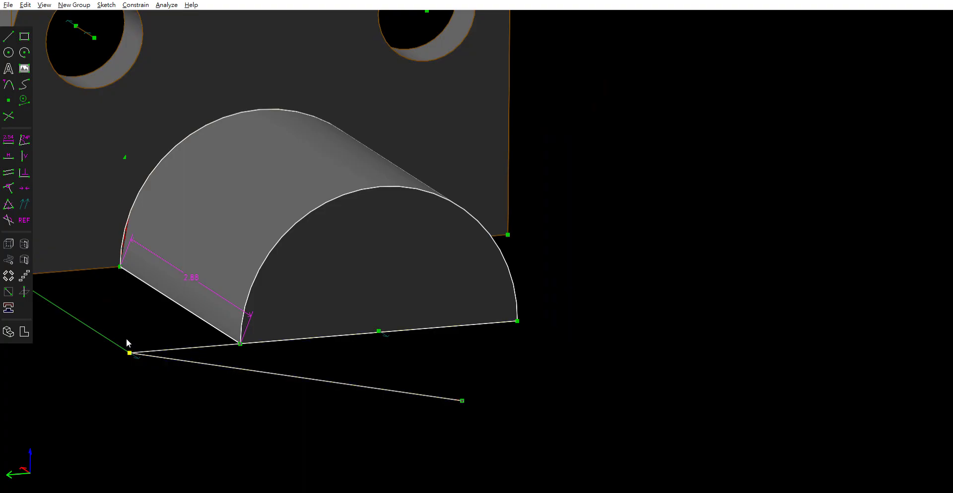
pyautogui.click(145, 347)
pyautogui.click(160, 353)
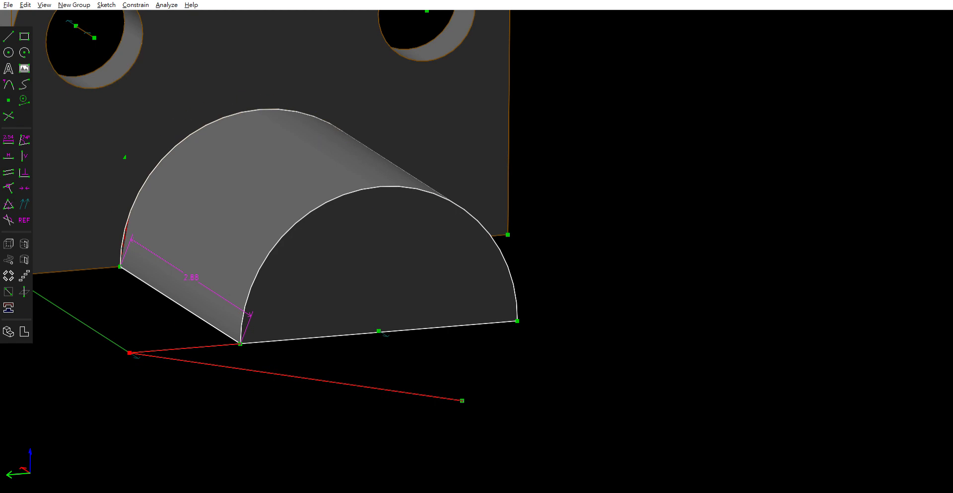
pyautogui.hotkey('ctrl', 'shift', 'w')
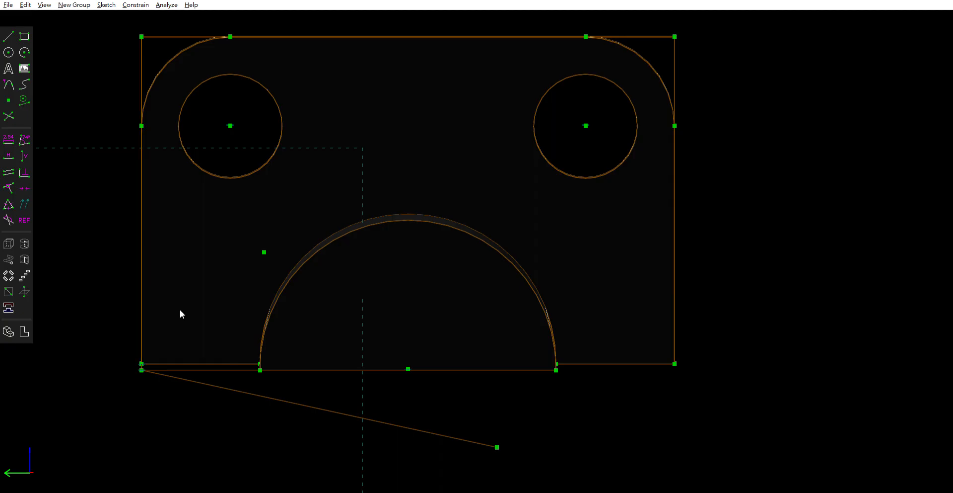
# Draw a rectangle over the plate's outline, from the lower corner with the slanted line to the opposite upper corner.
pyautogui.moveTo(303, 355); pyautogui.dragTo(332, 390, button='middle')
pyautogui.press('w')
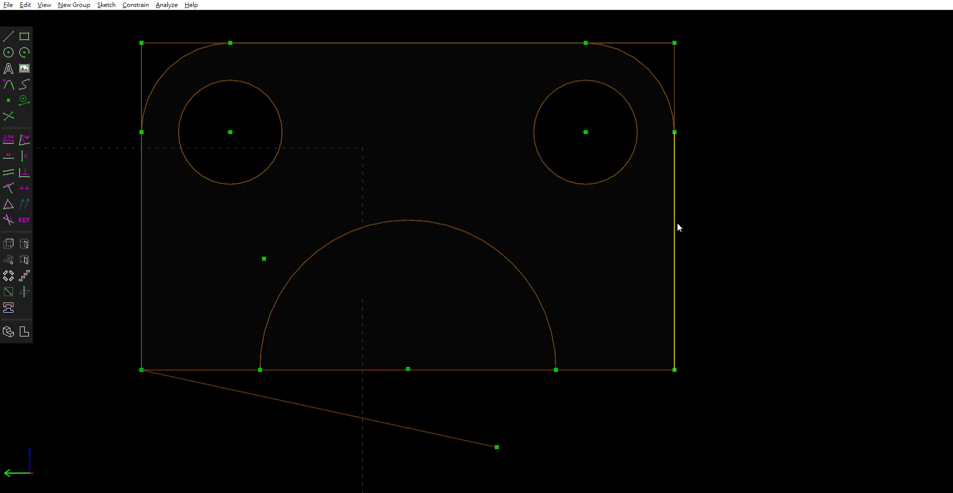
pyautogui.press('Right')
pyautogui.press('Up')
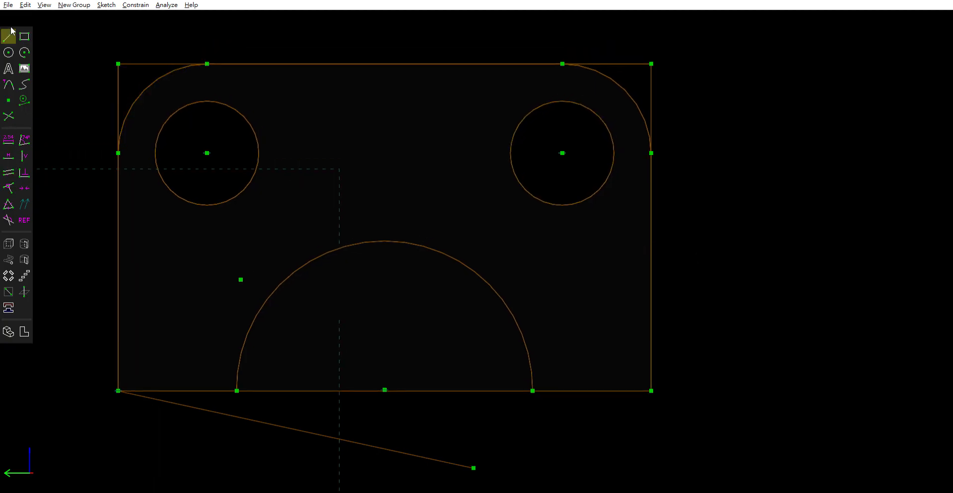
pyautogui.click(119, 390)
pyautogui.click(652, 64)
pyautogui.moveTo(670, 103); pyautogui.dragTo(675, 120, button='middle')
pyautogui.press('w')
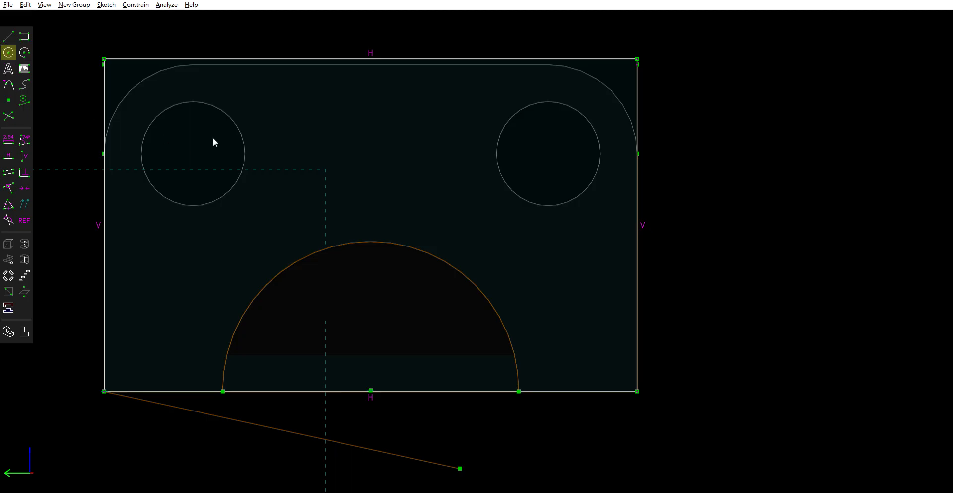
# Try to draw a circle at the centre of the upper left hole.
pyautogui.click(194, 147)
pyautogui.click(220, 167)
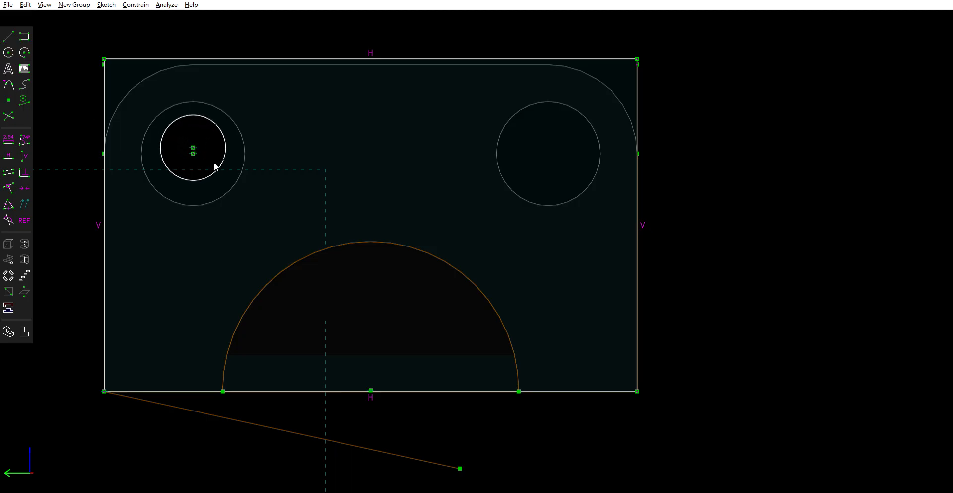
pyautogui.hotkey('ctrl', 'z')
pyautogui.click(9, 52)
pyautogui.click(194, 147)
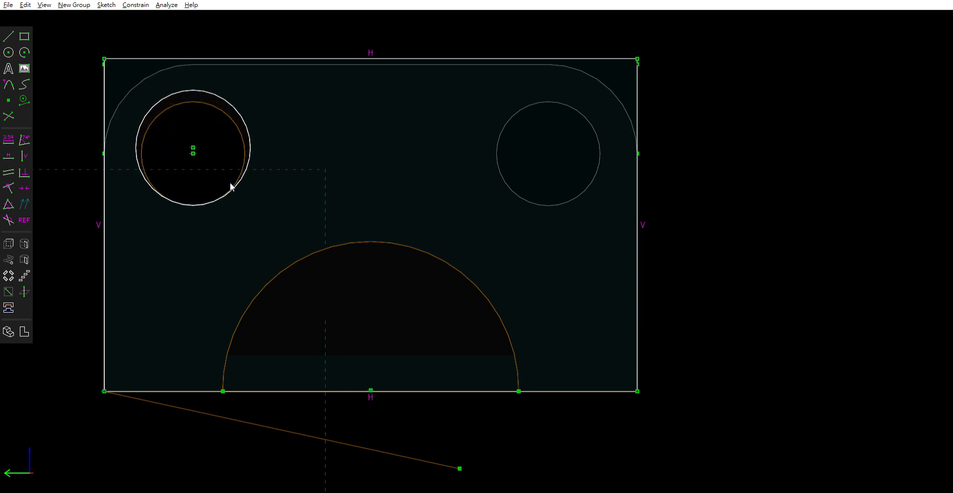
pyautogui.press('Escape')
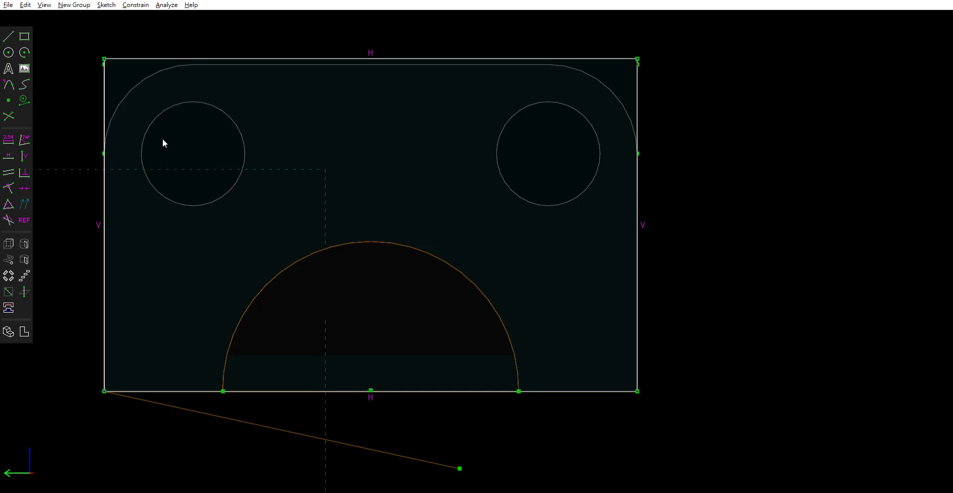
# Round the rectangle's upper left corner with a tangent arc and set its diameter to 1.5.
pyautogui.moveTo(162, 55); pyautogui.dragTo(160, 33, button='middle')
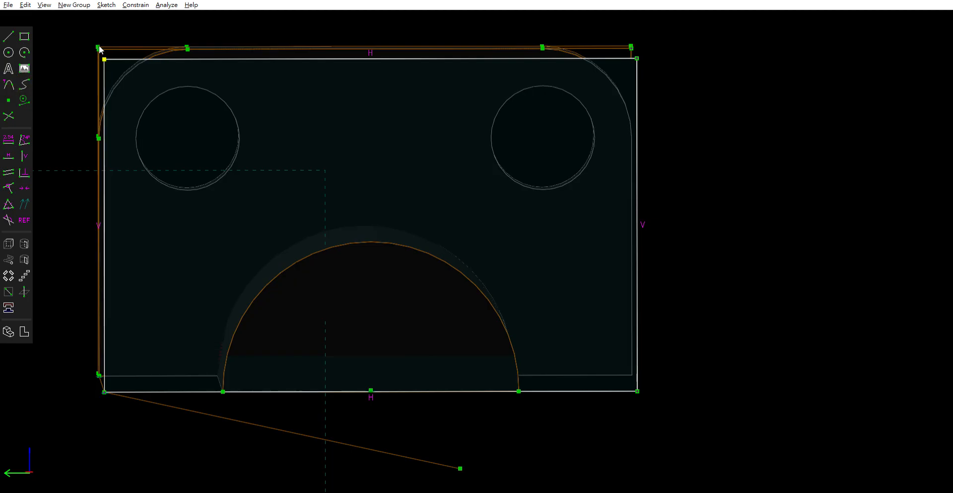
pyautogui.click(105, 60)
pyautogui.click(9, 83)
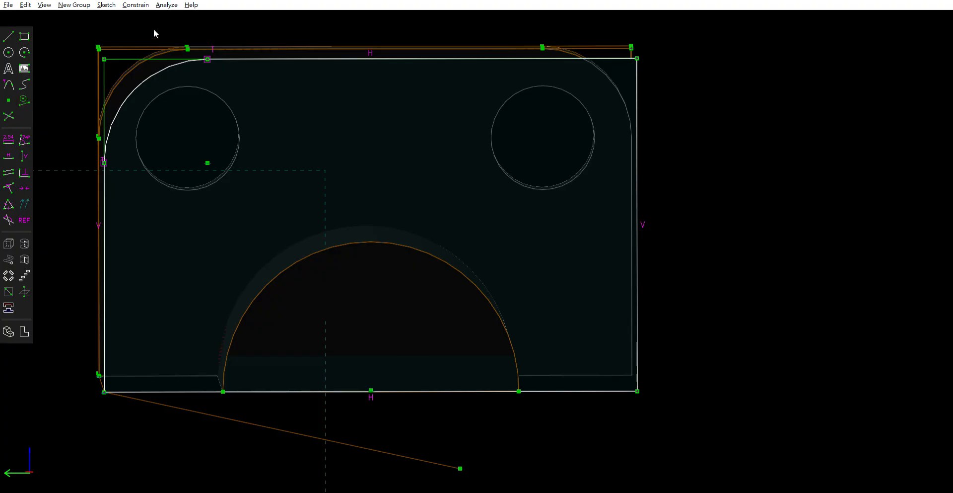
pyautogui.click(132, 91)
pyautogui.click(5, 134)
pyautogui.write('1.5')
pyautogui.press('Return')
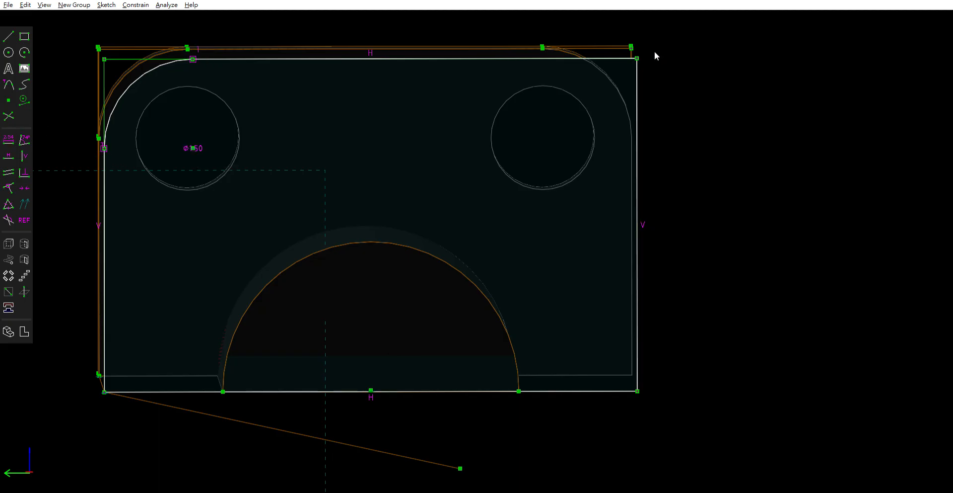
# Round the rectangle's upper right corner with a tangent arc of diameter 1.5.
pyautogui.click(7, 83)
pyautogui.click(577, 73)
pyautogui.click(9, 139)
pyautogui.write('1.5')
pyautogui.press('Return')
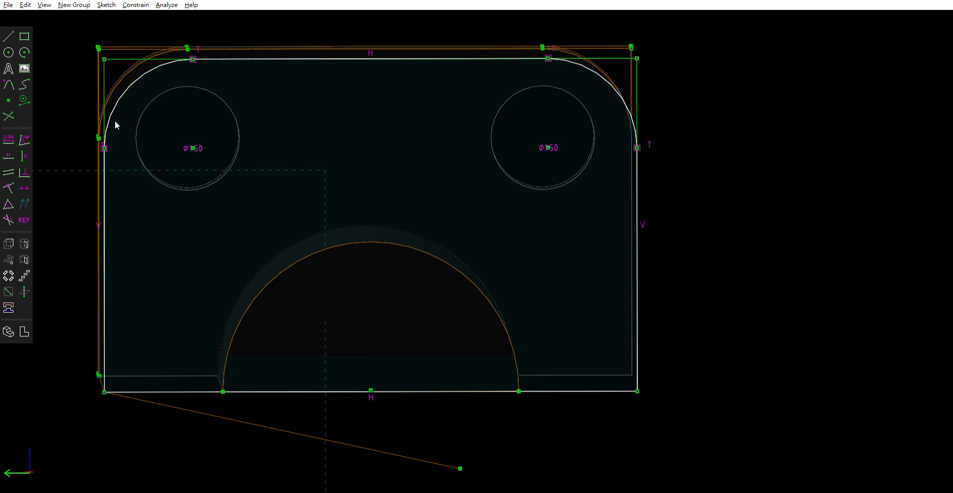
# Draw two circles, one centred on each corner arc's centre point, the right one larger than the left.
pyautogui.click(8, 52)
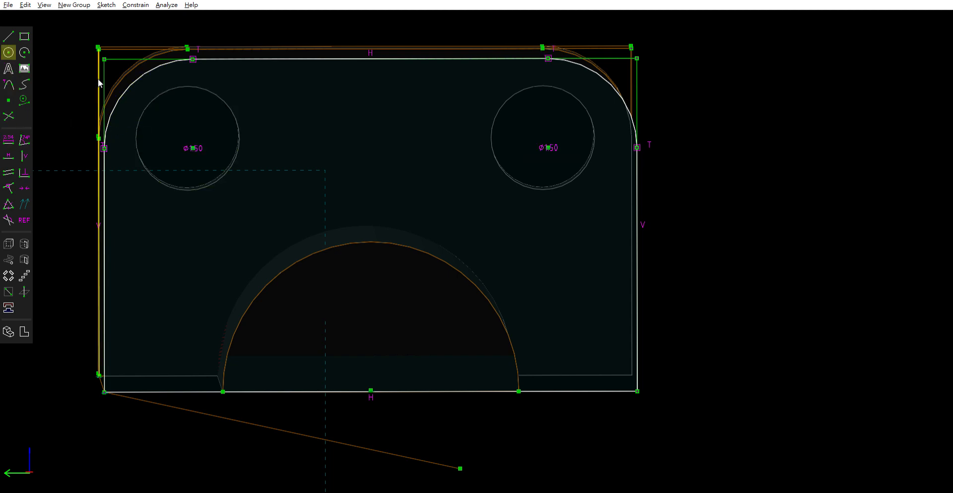
pyautogui.click(195, 147)
pyautogui.click(222, 160)
pyautogui.click(8, 52)
pyautogui.click(549, 144)
pyautogui.click(573, 186)
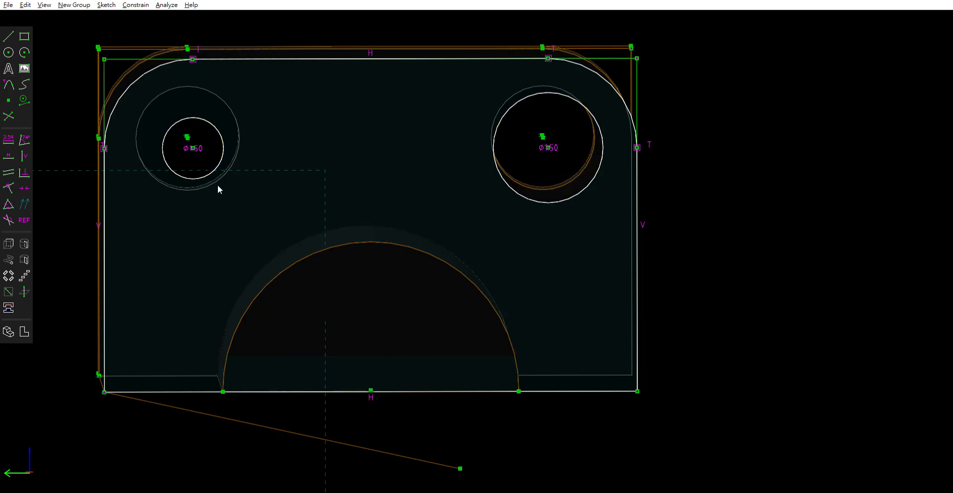
pyautogui.scroll(-1, 347, 294)
pyautogui.scroll(1, 338, 279)
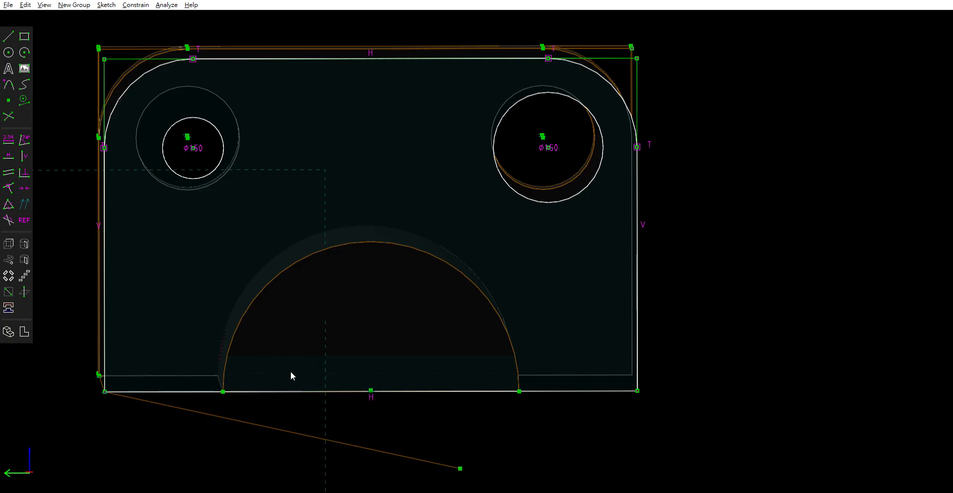
# Draw a semicircular arc over the half-round boss outline, joining its two endpoints on the rectangle's lower edge.
pyautogui.click(24, 52)
pyautogui.click(223, 390)
pyautogui.click(520, 391)
pyautogui.click(24, 52)
pyautogui.click(519, 390)
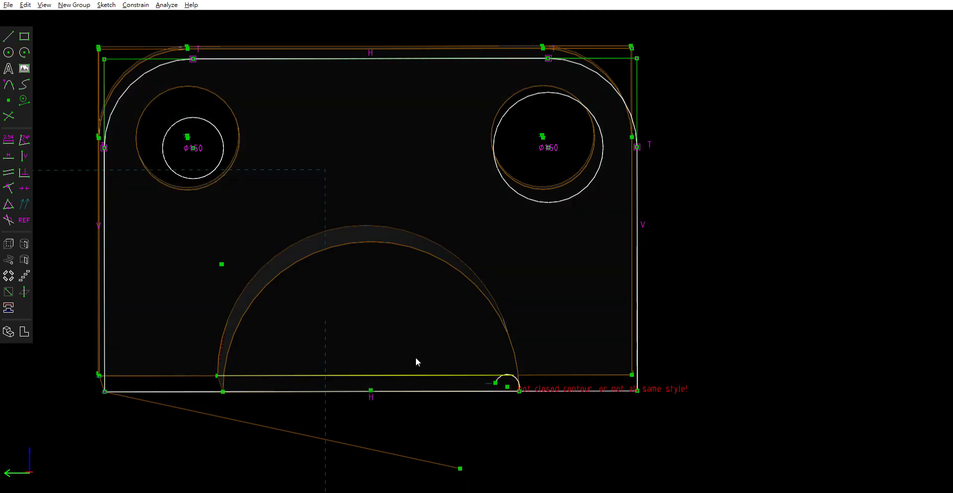
pyautogui.click(223, 390)
pyautogui.press('Delete')
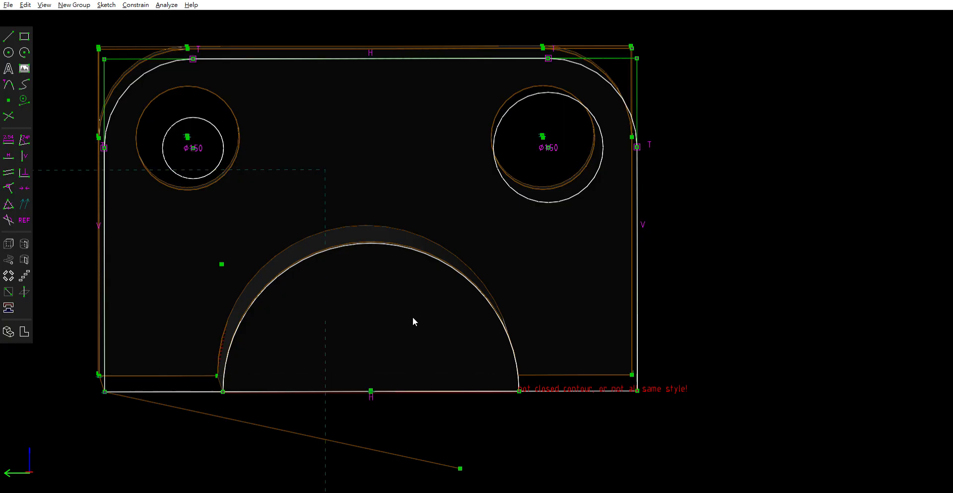
# Set the semicircular arc's diameter to 2.5.
pyautogui.click(305, 258)
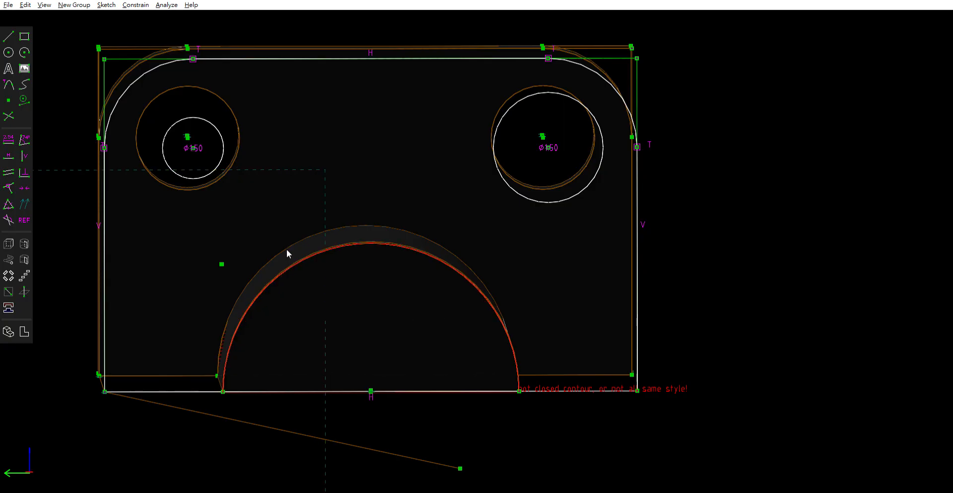
pyautogui.click(8, 138)
pyautogui.write('2.5')
pyautogui.press('Return')
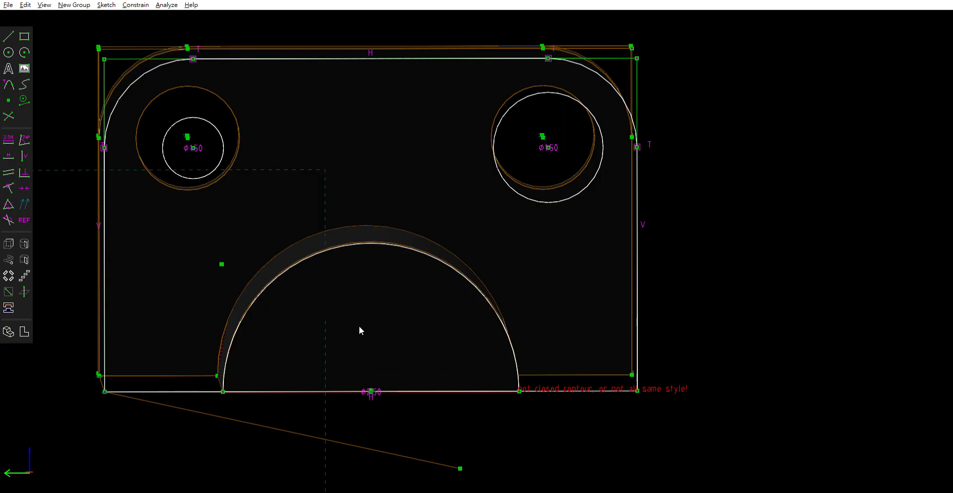
# Replace the rectangle's lower edge with two lines joining the semicircle's endpoints to the lower left and right corners.
pyautogui.click(305, 380)
pyautogui.press('Delete')
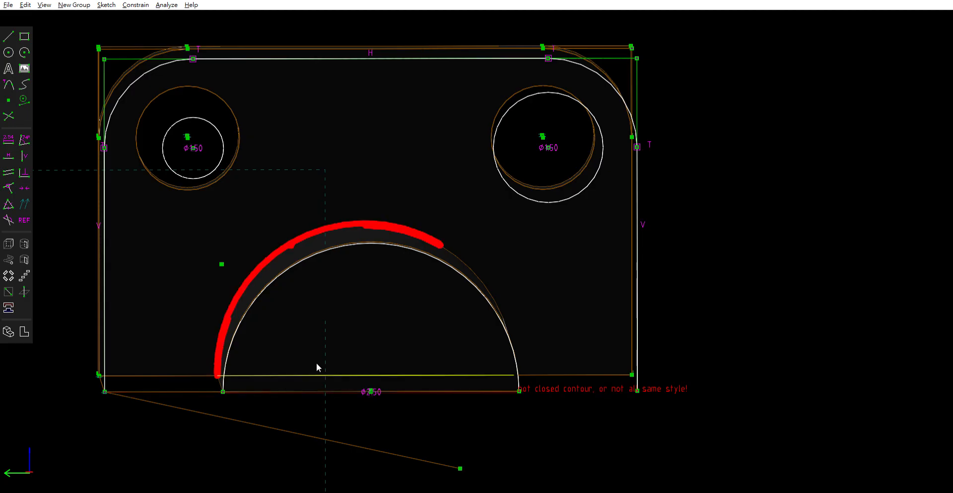
pyautogui.click(9, 36)
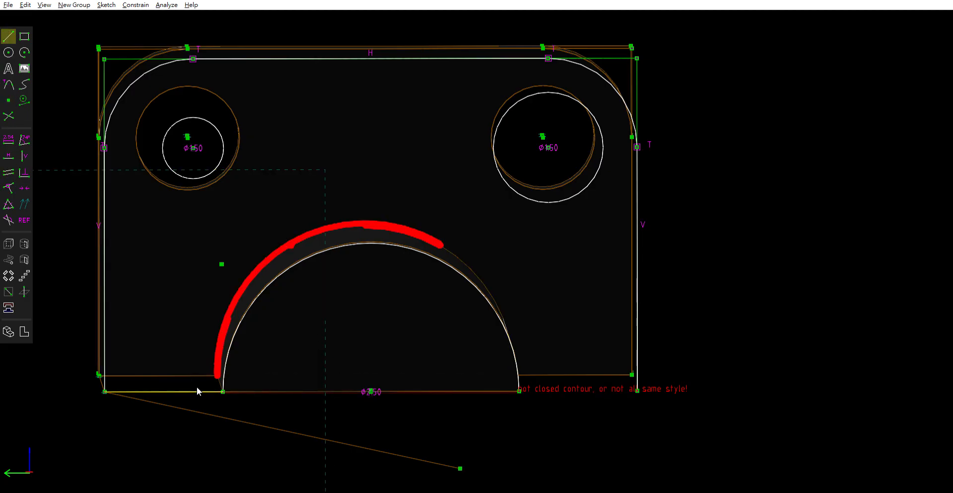
pyautogui.click(222, 386)
pyautogui.click(104, 391)
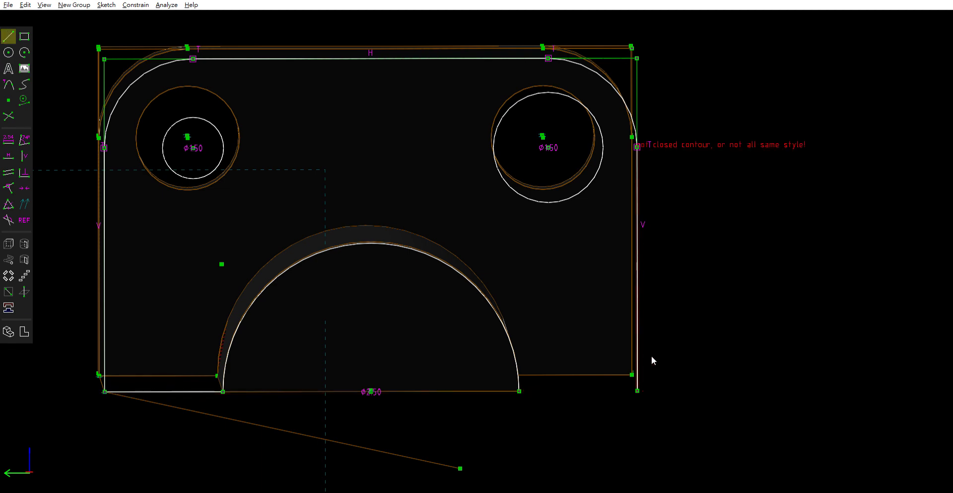
pyautogui.click(520, 391)
pyautogui.click(638, 391)
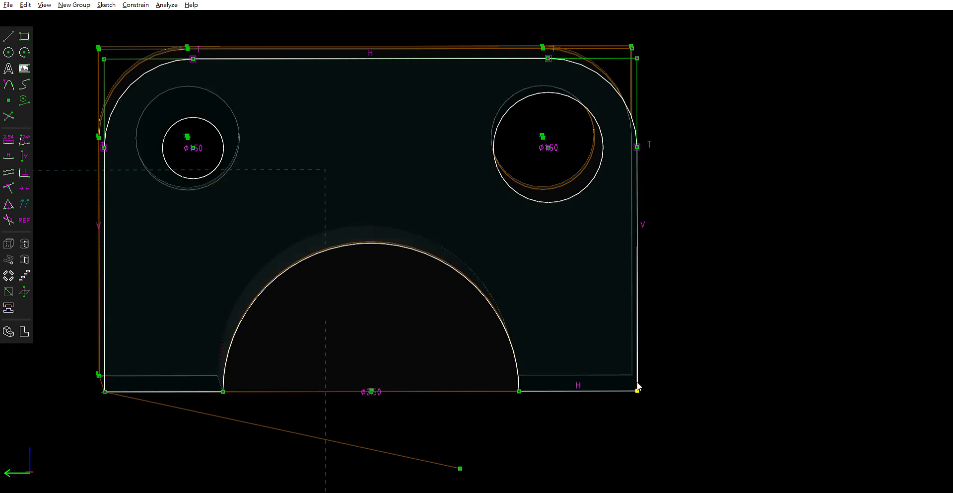
# Extrude the second plate's profile and set its thickness to 0.4375.
pyautogui.moveTo(654, 375)
pyautogui.mouseDown(button='middle')
pyautogui.moveTo(766, 341)
pyautogui.moveTo(732, 327)
pyautogui.mouseUp(button='middle')
pyautogui.click(10, 234)
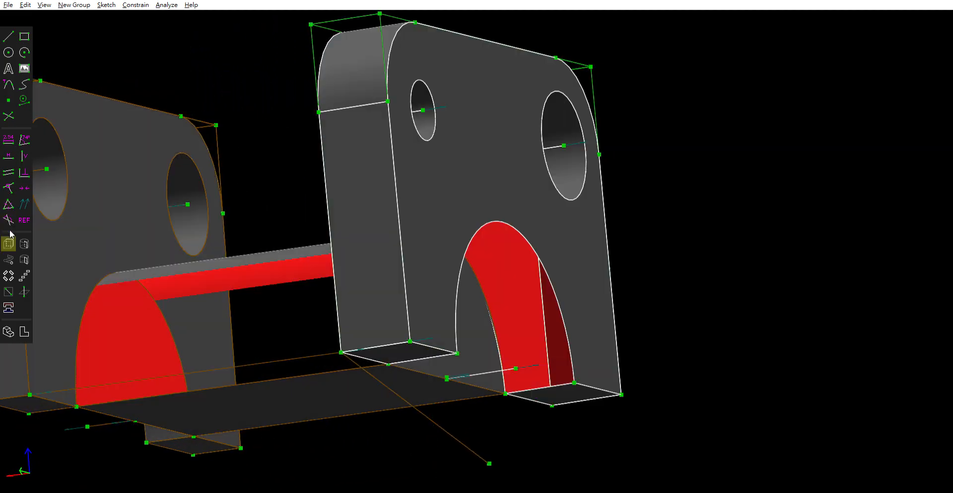
pyautogui.moveTo(615, 278); pyautogui.dragTo(329, 207, button='middle')
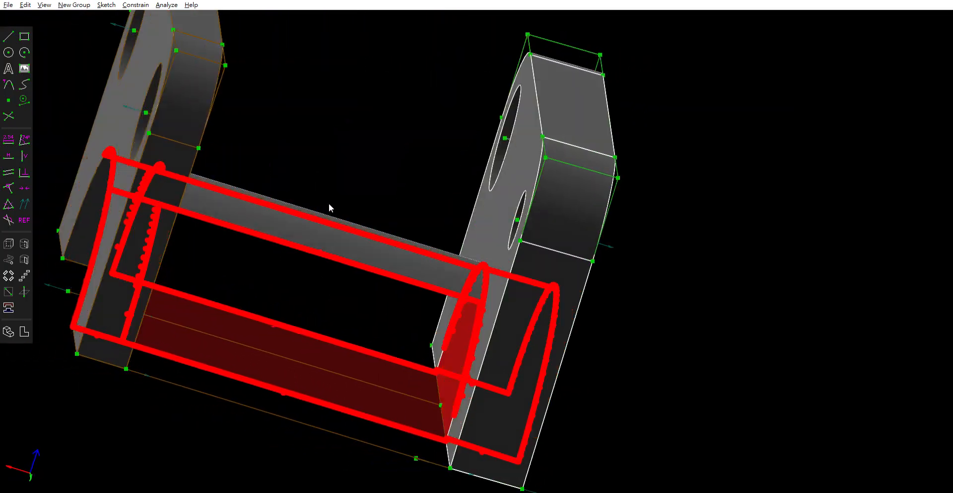
pyautogui.moveTo(588, 262); pyautogui.dragTo(524, 320, button='middle')
pyautogui.click(248, 469)
pyautogui.click(8, 139)
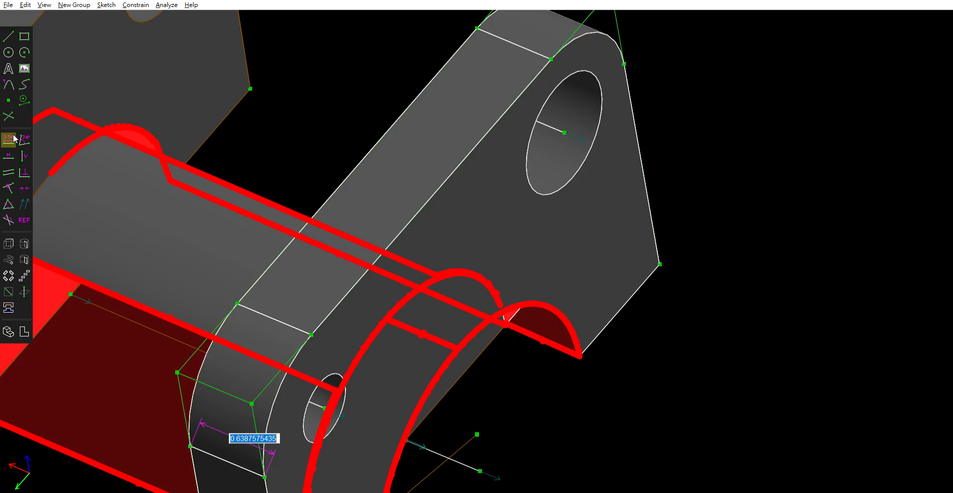
pyautogui.write('0.')
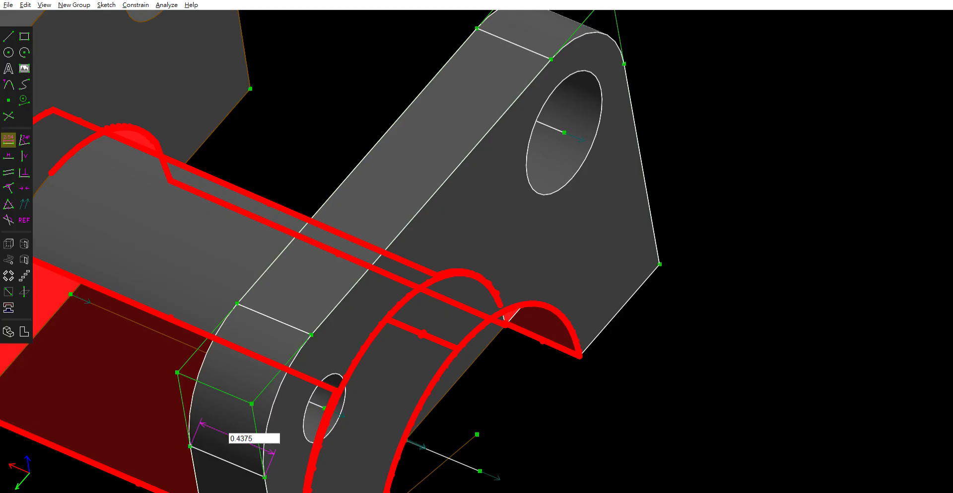
pyautogui.write('4375')
pyautogui.press('Return')
# Examine the two plates and the half-round boss between them from several angles.
pyautogui.moveTo(619, 384); pyautogui.dragTo(359, 221, button='middle')
pyautogui.click(779, 46)
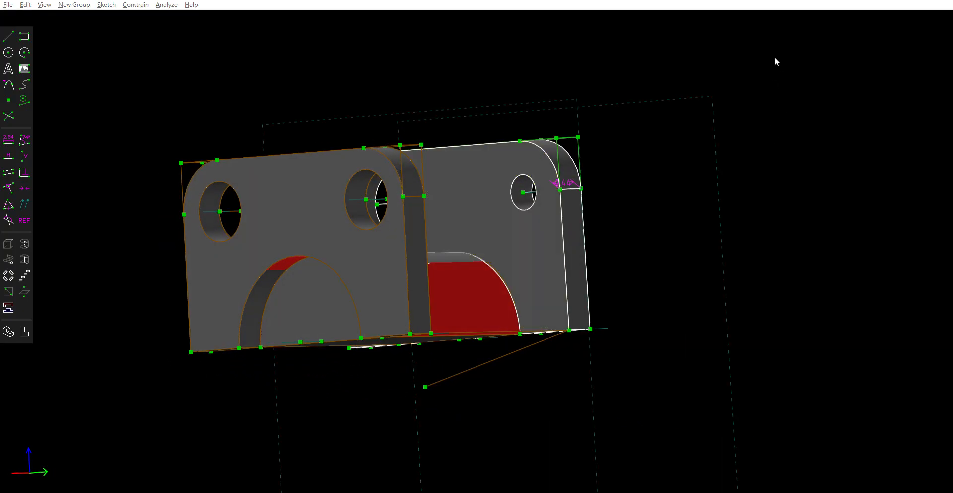
pyautogui.moveTo(661, 121); pyautogui.dragTo(595, 157, button='middle')
pyautogui.moveTo(586, 259); pyautogui.dragTo(674, 251, button='middle')
pyautogui.moveTo(450, 399); pyautogui.dragTo(243, 303, button='middle')
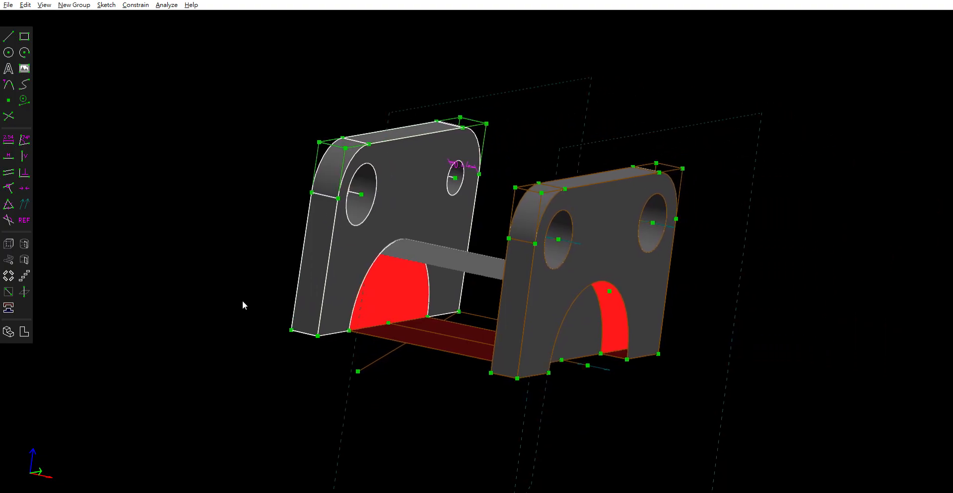
pyautogui.moveTo(243, 301); pyautogui.dragTo(203, 299, button='right')
pyautogui.moveTo(308, 360); pyautogui.dragTo(425, 395, button='middle')
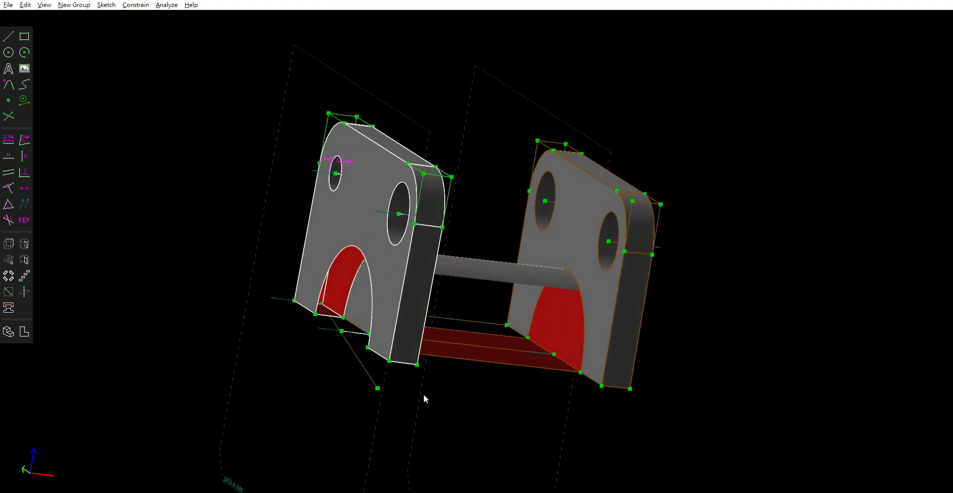
pyautogui.moveTo(424, 394); pyautogui.dragTo(320, 384, button='middle')
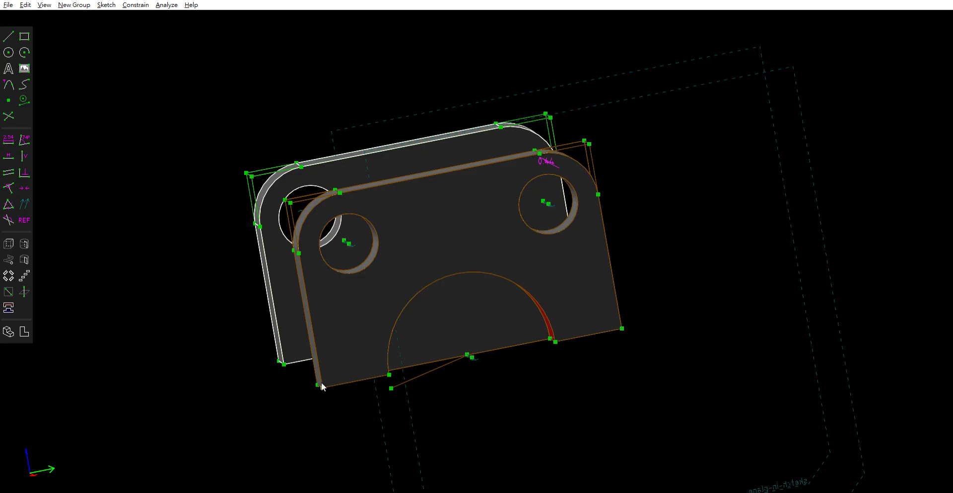
pyautogui.moveTo(405, 387); pyautogui.dragTo(467, 383, button='middle')
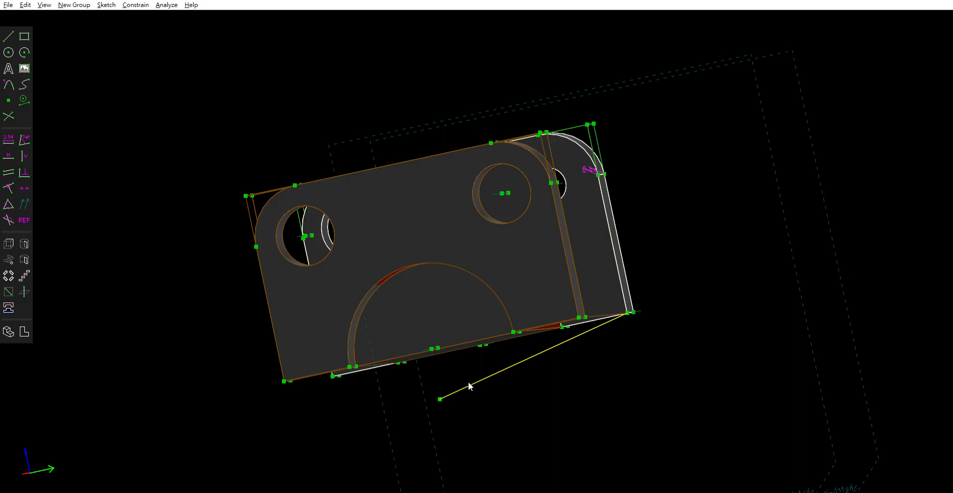
pyautogui.moveTo(568, 362); pyautogui.dragTo(543, 362, button='middle')
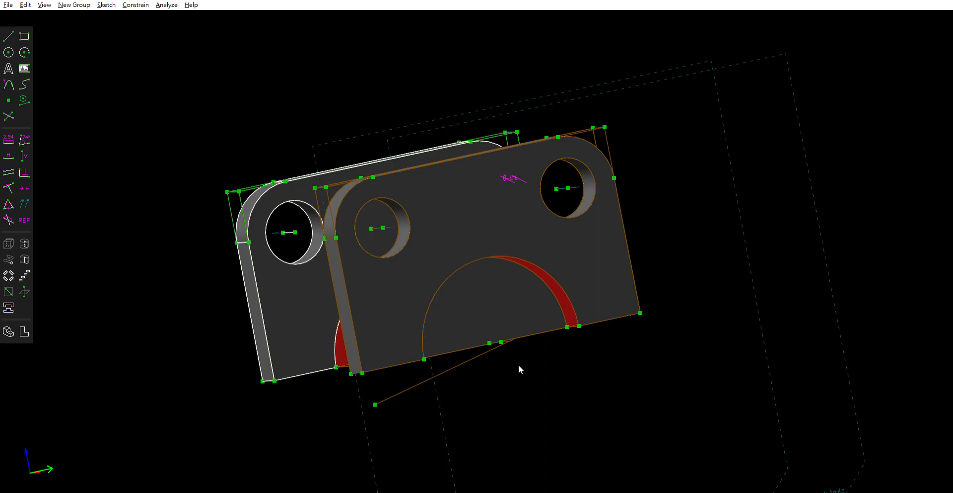
# Undo the second plate, its workplane, the slanted line and the half-round boss extrusion.
pyautogui.hotkey('ctrl', 'z')
pyautogui.hotkey('ctrl', 'z')
pyautogui.hotkey('ctrl', 'z')
pyautogui.hotkey('ctrl', 'z')
pyautogui.hotkey('ctrl', 'z')
pyautogui.hotkey('ctrl', 'z')
pyautogui.hotkey('ctrl', 'z')
pyautogui.hotkey('ctrl', 'z')
pyautogui.hotkey('ctrl', 'z')
pyautogui.hotkey('ctrl', 'z')
pyautogui.hotkey('ctrl', 'z')
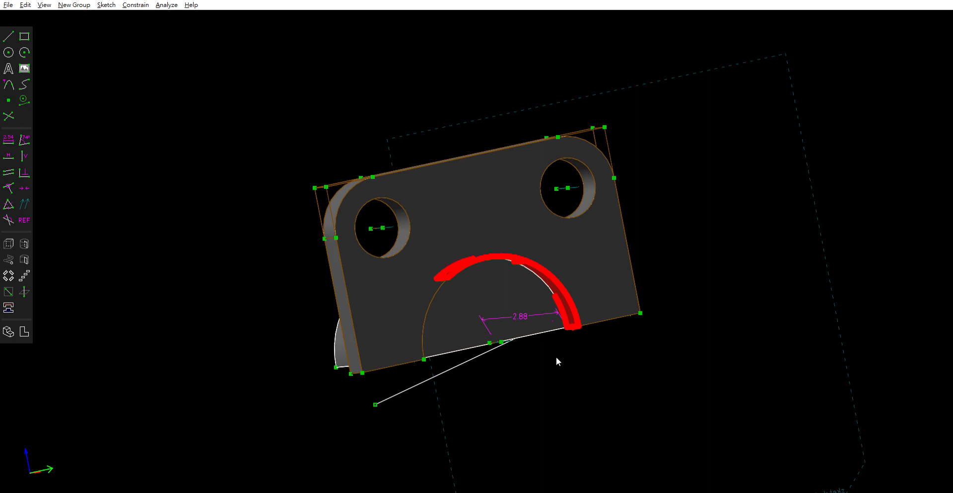
pyautogui.hotkey('ctrl', 'z')
pyautogui.hotkey('ctrl', 'z')
pyautogui.hotkey('ctrl', 'z')
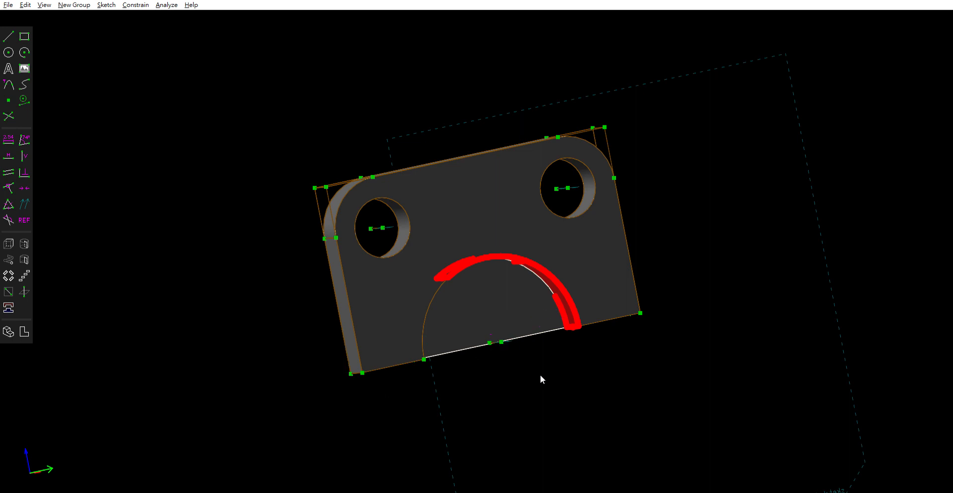
# Remove the half-round boss sketch from the plate, starting with its straight closing line.
pyautogui.moveTo(511, 385)
pyautogui.mouseDown(button='middle')
pyautogui.moveTo(758, 377)
pyautogui.moveTo(642, 385)
pyautogui.moveTo(702, 388)
pyautogui.mouseUp(button='middle')
pyautogui.moveTo(436, 321); pyautogui.dragTo(668, 318, button='middle')
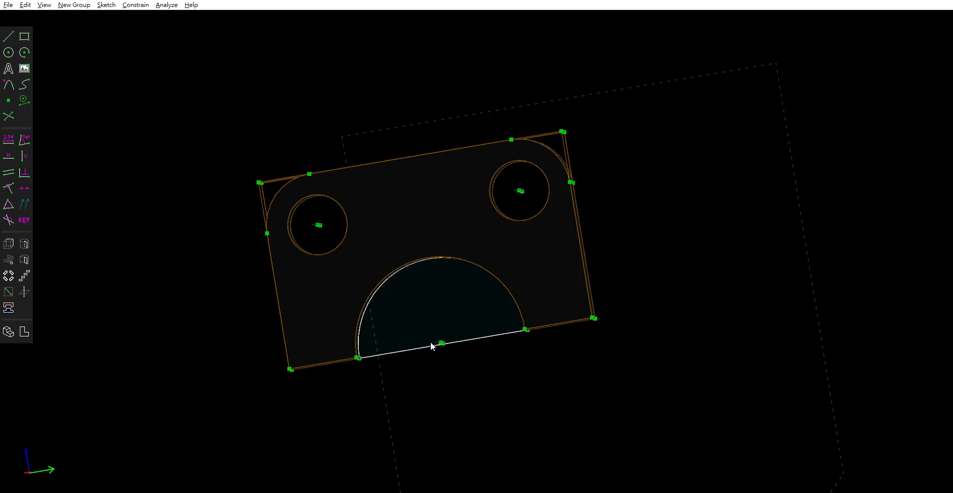
pyautogui.press('w')
pyautogui.press('Delete')
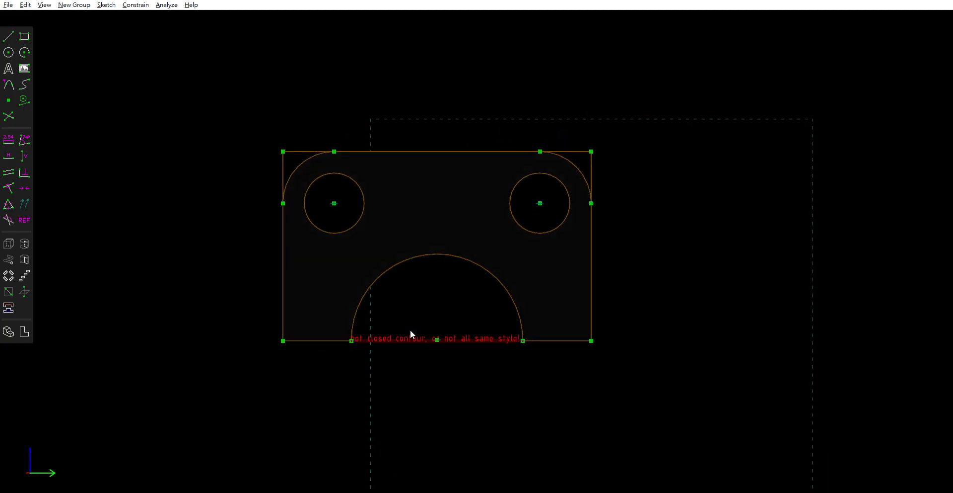
pyautogui.moveTo(415, 319); pyautogui.dragTo(350, 311, button='middle')
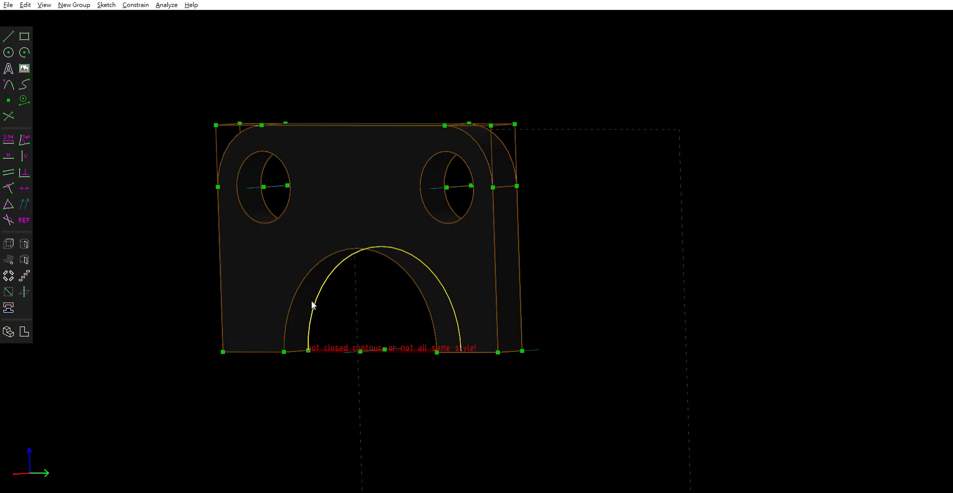
pyautogui.moveTo(621, 327)
pyautogui.mouseDown(button='middle')
pyautogui.moveTo(674, 336)
pyautogui.moveTo(538, 356)
pyautogui.moveTo(402, 351)
pyautogui.moveTo(640, 350)
pyautogui.moveTo(596, 312)
pyautogui.mouseUp(button='middle')
pyautogui.click(13, 242)
pyautogui.moveTo(372, 335); pyautogui.dragTo(425, 338, button='middle')
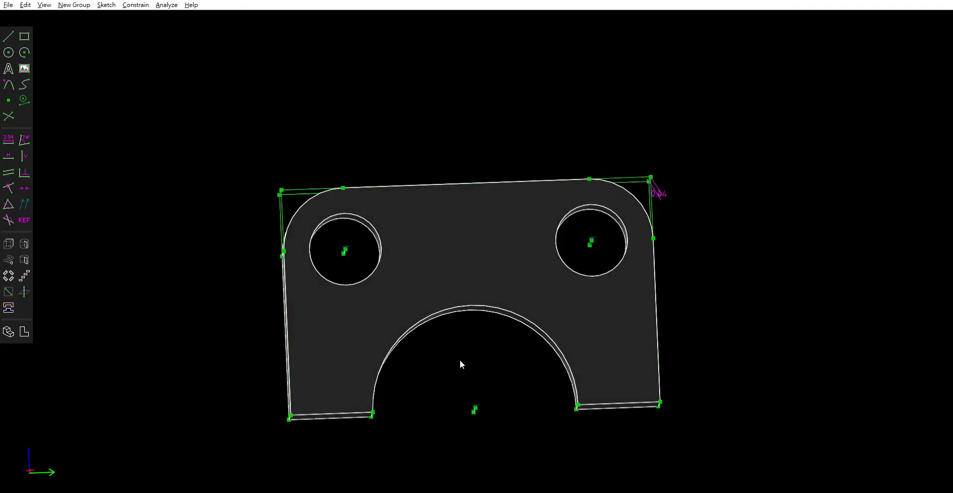
# Start a sketch in a new workplane defined by the plate's lower left corner and its two adjoining edges.
pyautogui.moveTo(513, 362); pyautogui.dragTo(460, 339, button='middle')
pyautogui.press('F2')
pyautogui.click(263, 408)
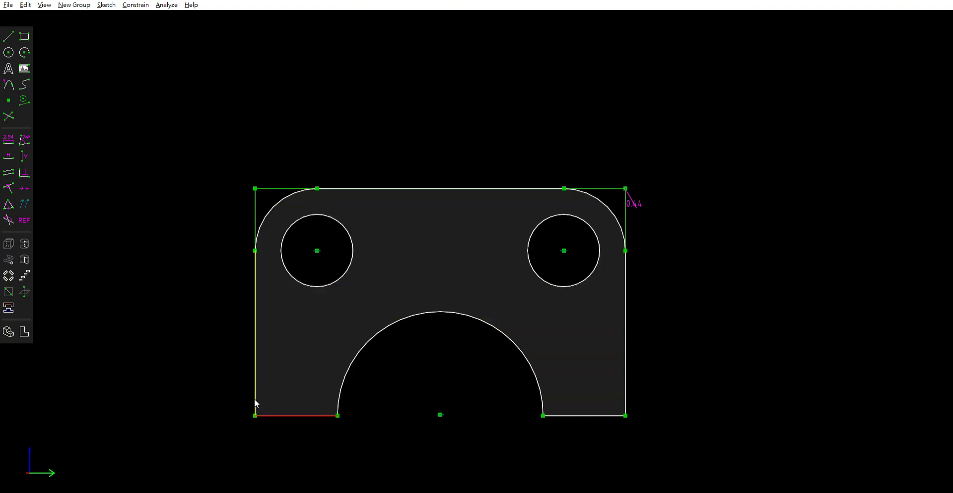
pyautogui.click(255, 393)
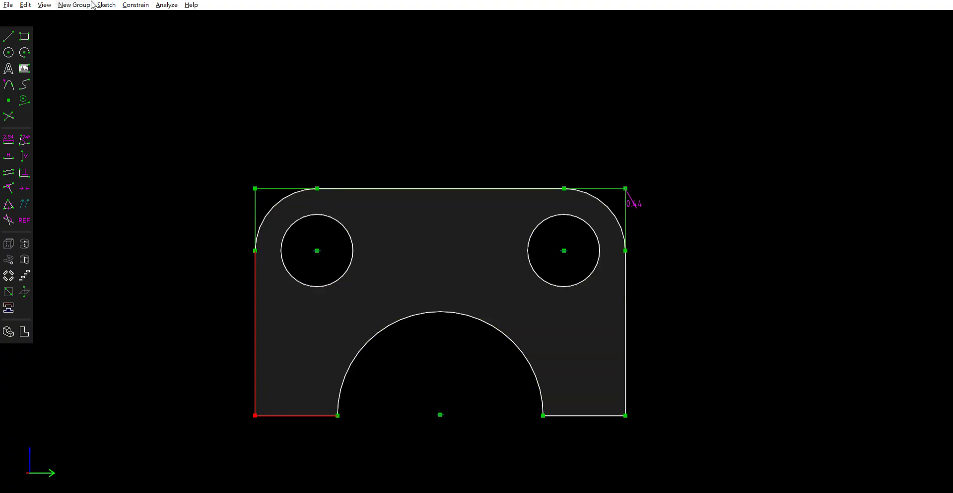
pyautogui.hotkey('shift', 'w')
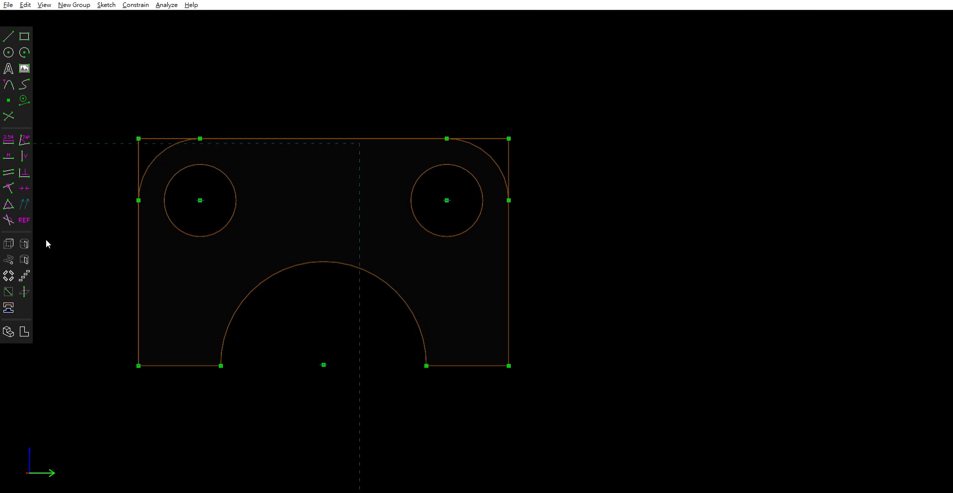
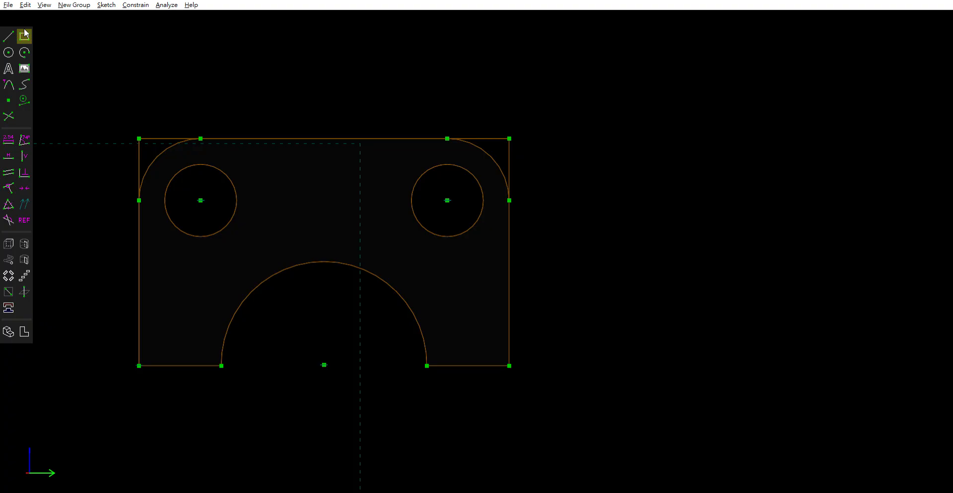
pyautogui.moveTo(208, 59); pyautogui.dragTo(279, 56, button='right')
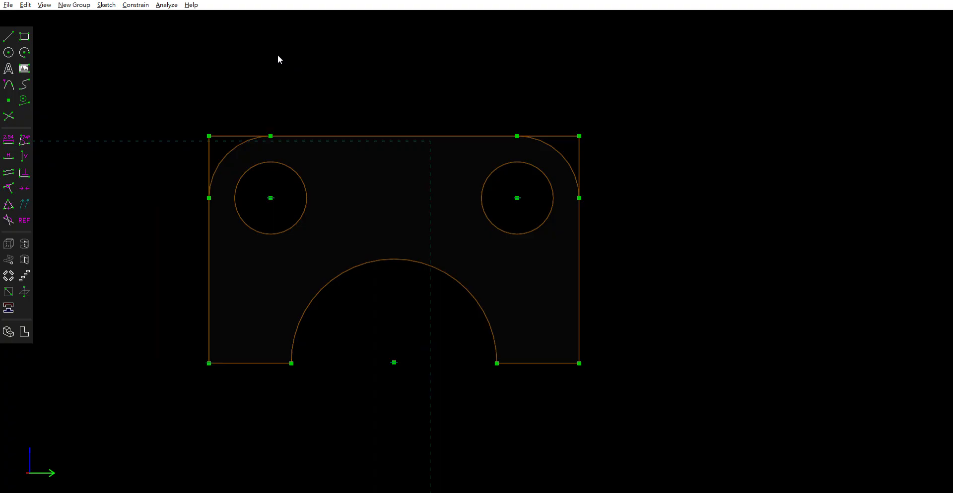
pyautogui.moveTo(231, 116); pyautogui.dragTo(383, 94, button='middle')
pyautogui.press('w')
pyautogui.click(10, 35)
pyautogui.click(212, 359)
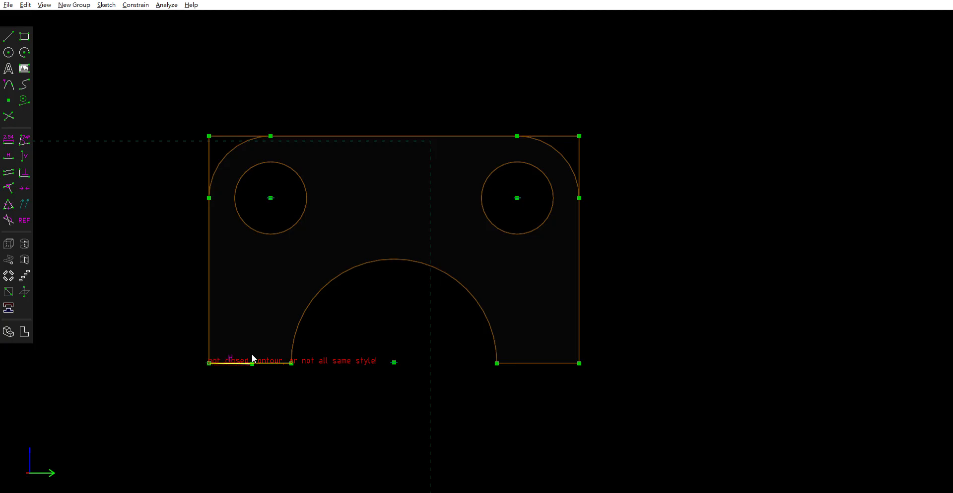
pyautogui.click(252, 354)
pyautogui.hotkey('ctrl', 'z')
# Draw a small rectangle downward from the plate's lower left corner and set its width to 0.56.
pyautogui.click(22, 31)
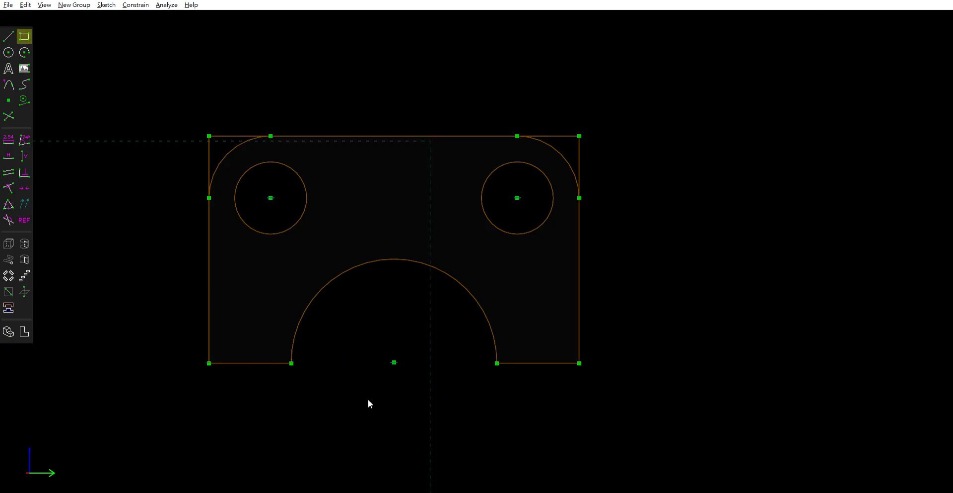
pyautogui.click(209, 363)
pyautogui.click(270, 419)
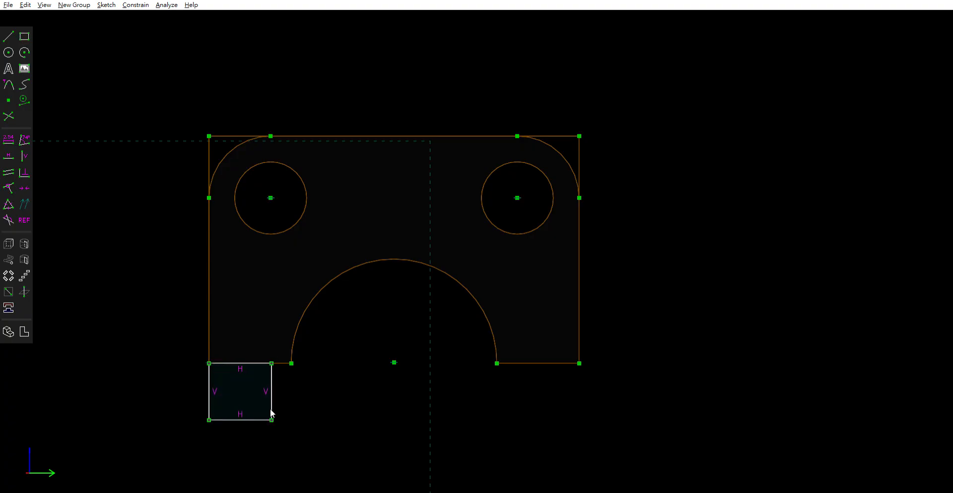
pyautogui.click(251, 363)
pyautogui.click(9, 139)
pyautogui.write('0.56')
pyautogui.press('Return')
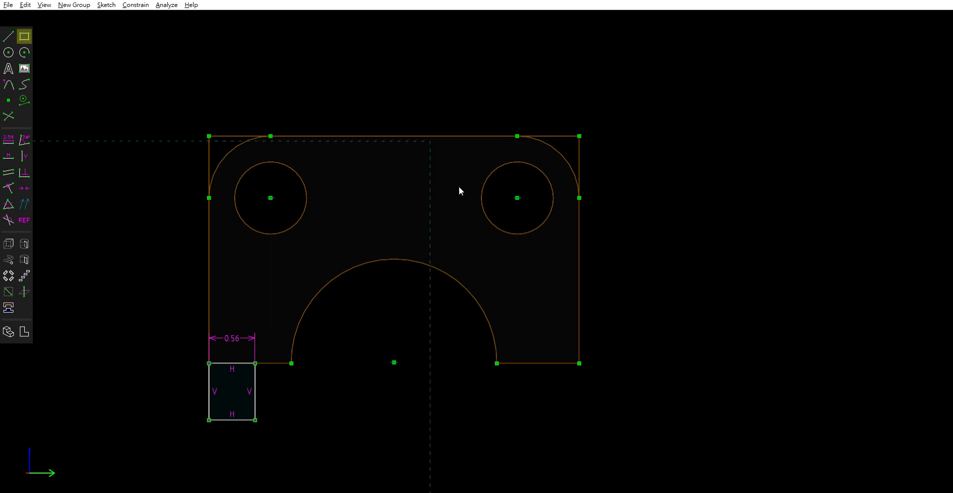
# Draw a matching rectangle inward and downward from the plate's lower right corner and set its width to 0.56.
pyautogui.click(580, 363)
pyautogui.click(529, 413)
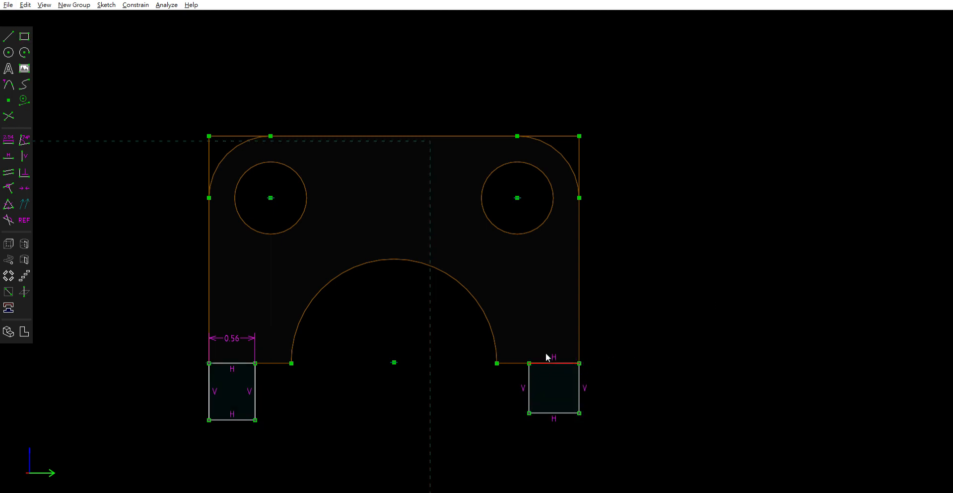
pyautogui.click(10, 133)
pyautogui.write('0.56')
pyautogui.press('Return')
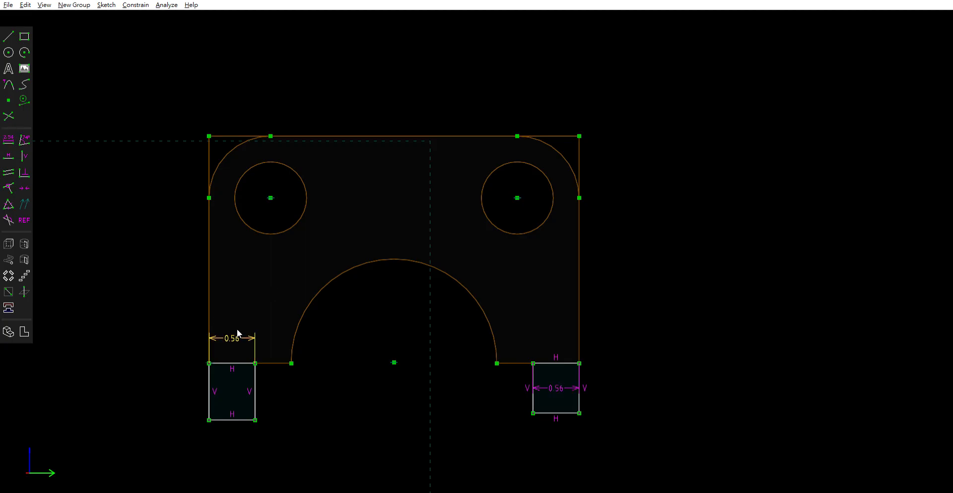
# Draw a half-circle arc between the inner upper corners of the two rectangles and dimension its diameter.
pyautogui.click(24, 52)
pyautogui.click(534, 362)
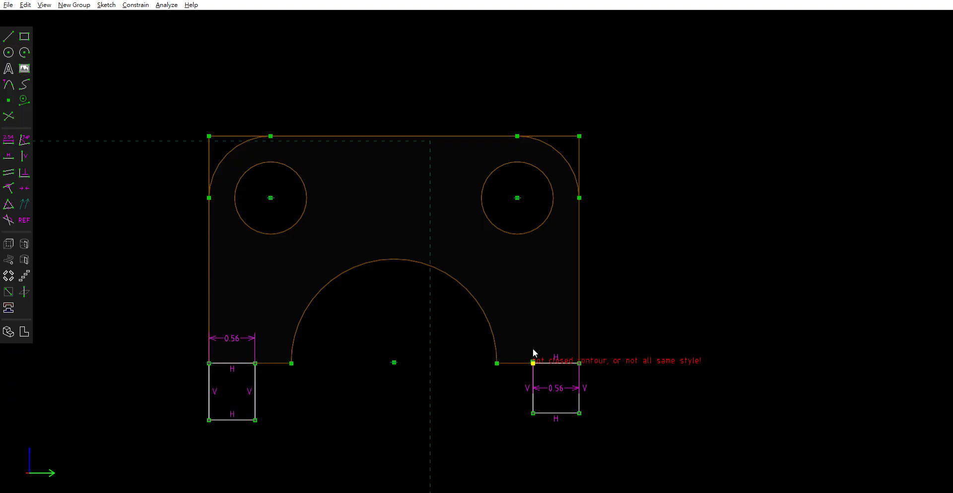
pyautogui.click(255, 361)
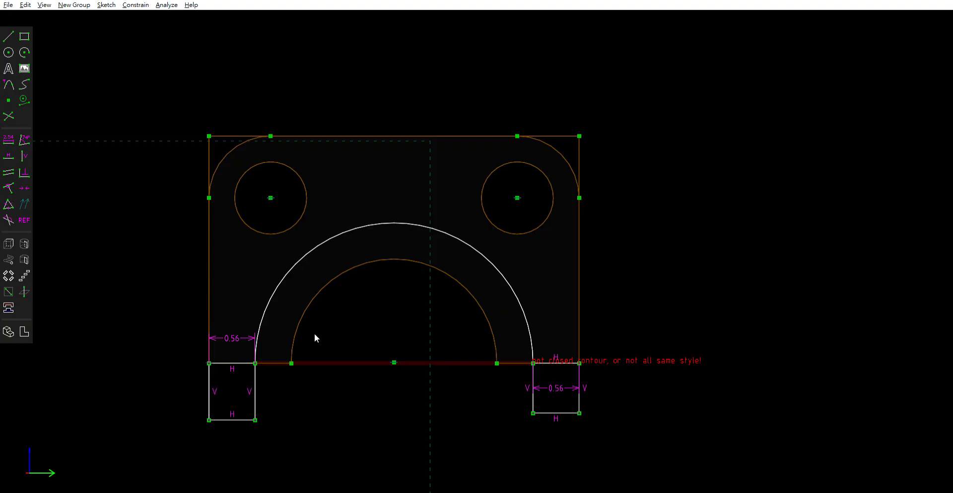
pyautogui.click(431, 227)
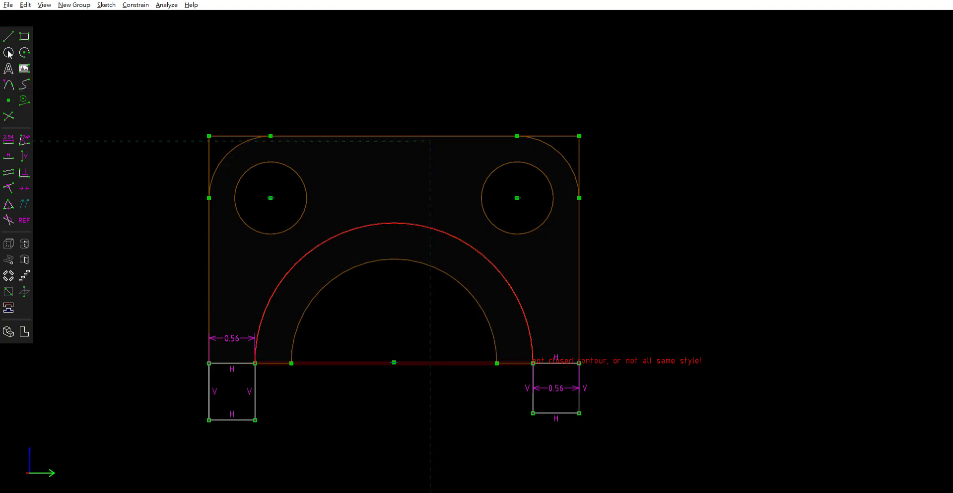
pyautogui.click(10, 132)
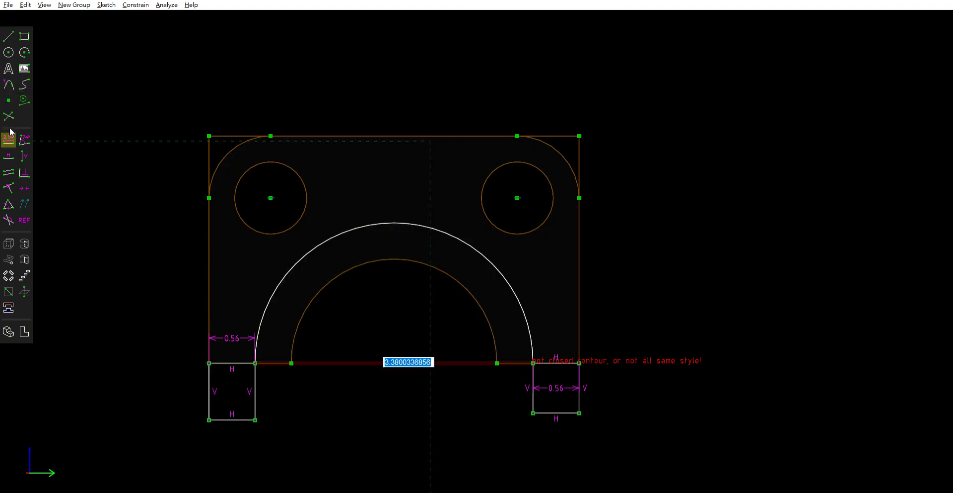
pyautogui.press('Return')
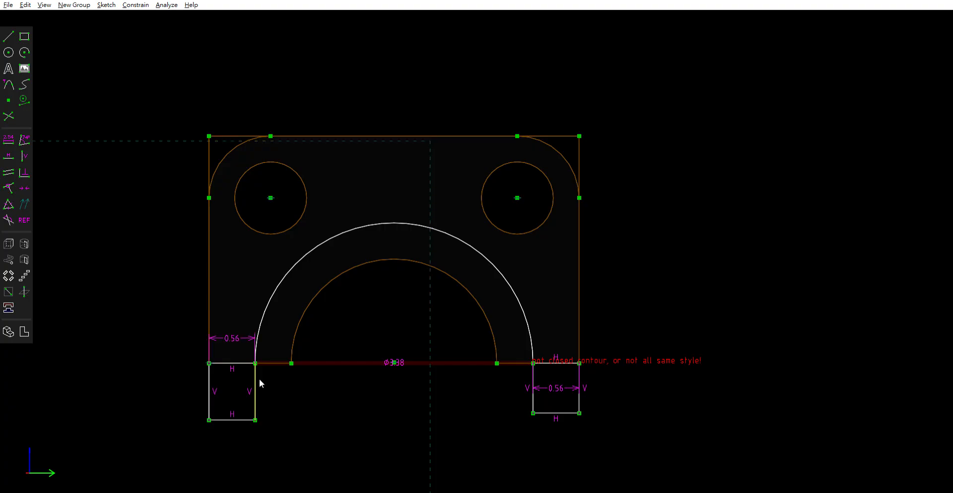
# Delete both helper rectangles below the plate, keeping only the half-circle arc and its diameter dimension.
pyautogui.click(246, 360)
pyautogui.press('Delete')
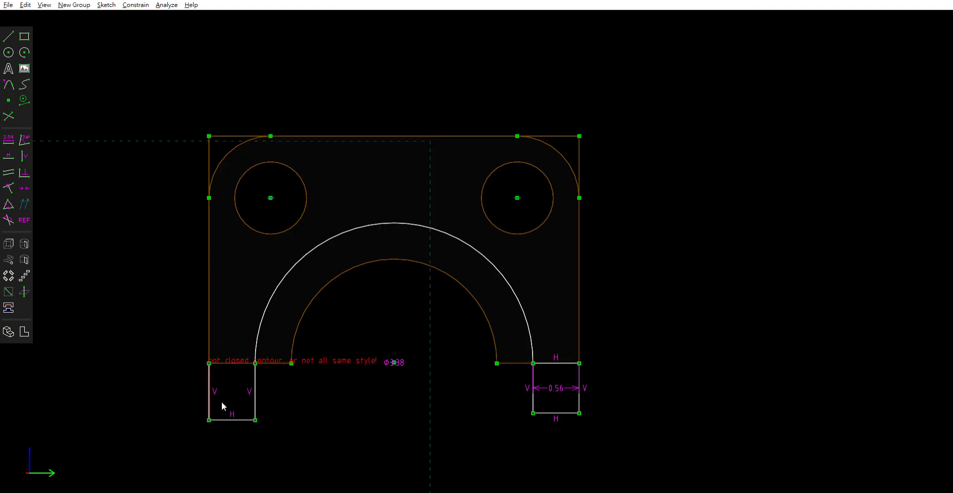
pyautogui.moveTo(176, 386); pyautogui.dragTo(293, 433)
pyautogui.press('Delete')
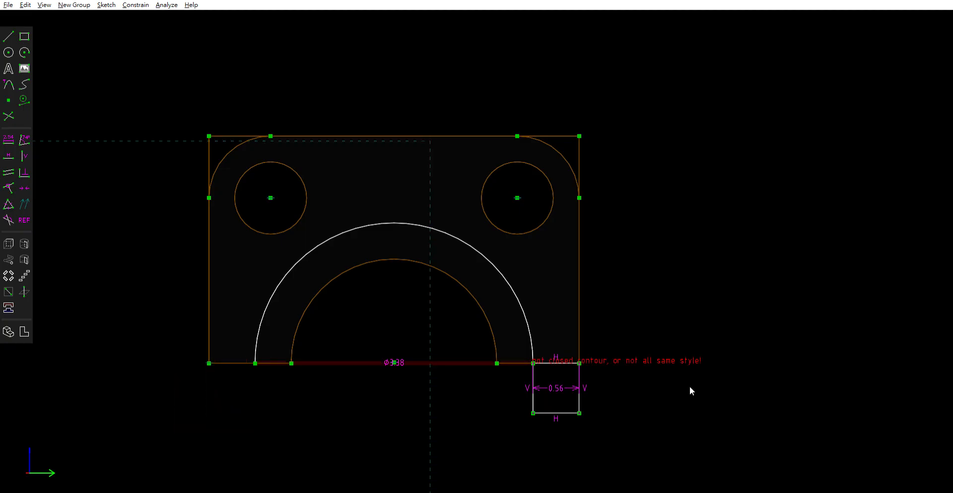
pyautogui.moveTo(652, 404); pyautogui.dragTo(481, 423)
pyautogui.press('Delete')
pyautogui.click(555, 352)
pyautogui.press('Delete')
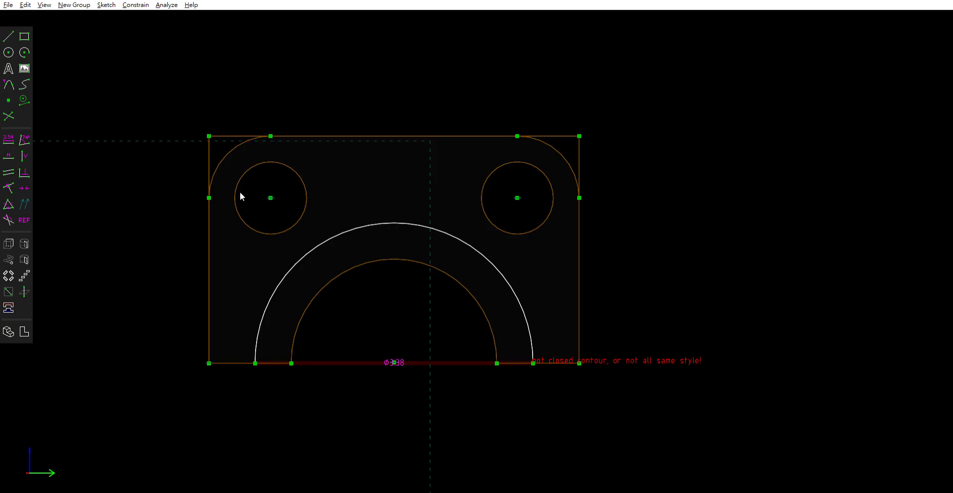
pyautogui.click(255, 363)
pyautogui.press('s')
pyautogui.click(534, 363)
pyautogui.click(580, 363)
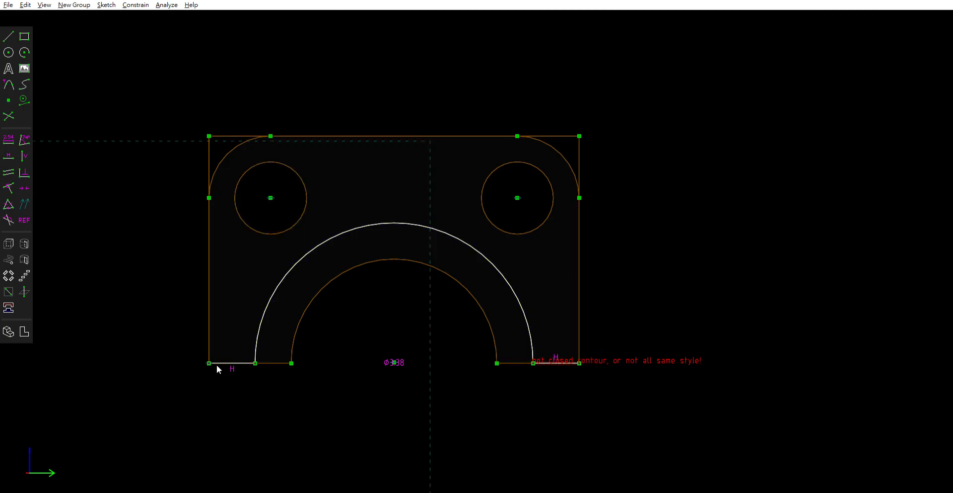
pyautogui.hotkey('ctrl', 'z')
pyautogui.click(9, 36)
pyautogui.click(255, 363)
pyautogui.click(533, 363)
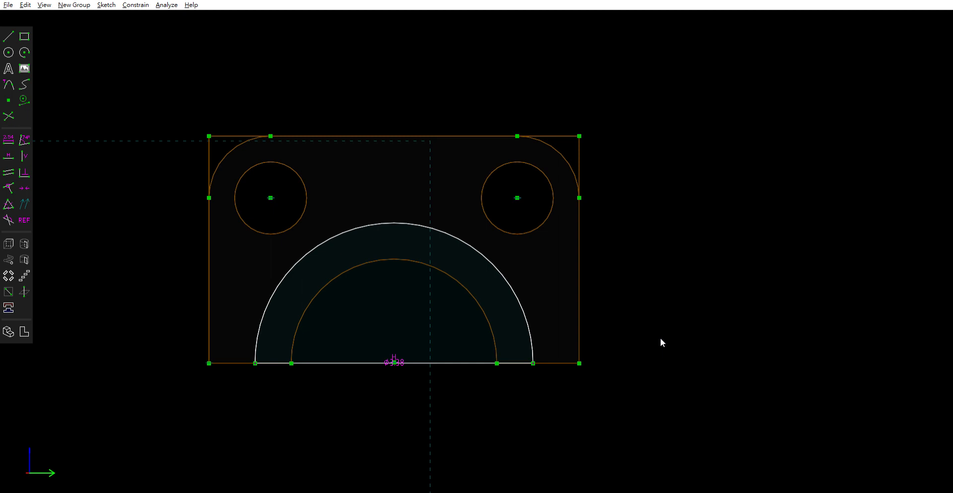
pyautogui.hotkey('ctrl', 'z')
# Close the half-ring profile with two short lines from the outer arc to the cutout's ends and an inner arc along the cutout.
pyautogui.click(9, 36)
pyautogui.click(255, 363)
pyautogui.click(292, 363)
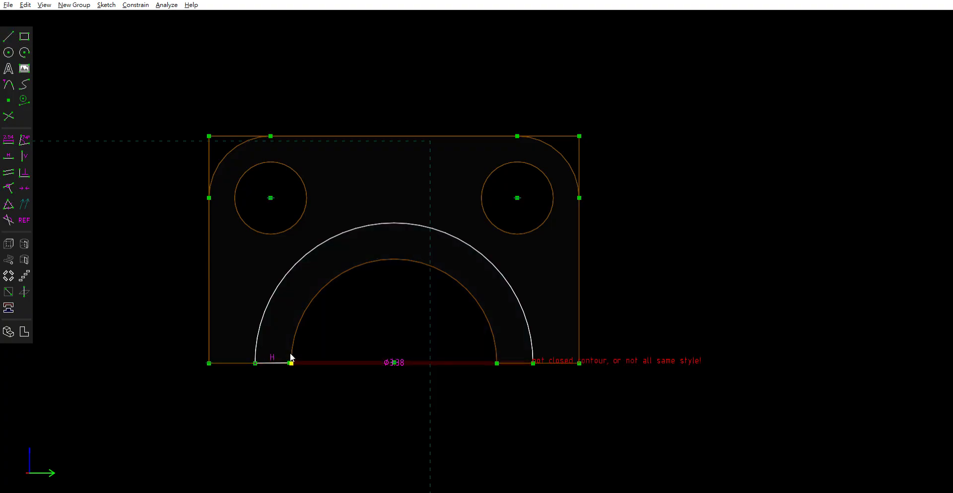
pyautogui.click(8, 36)
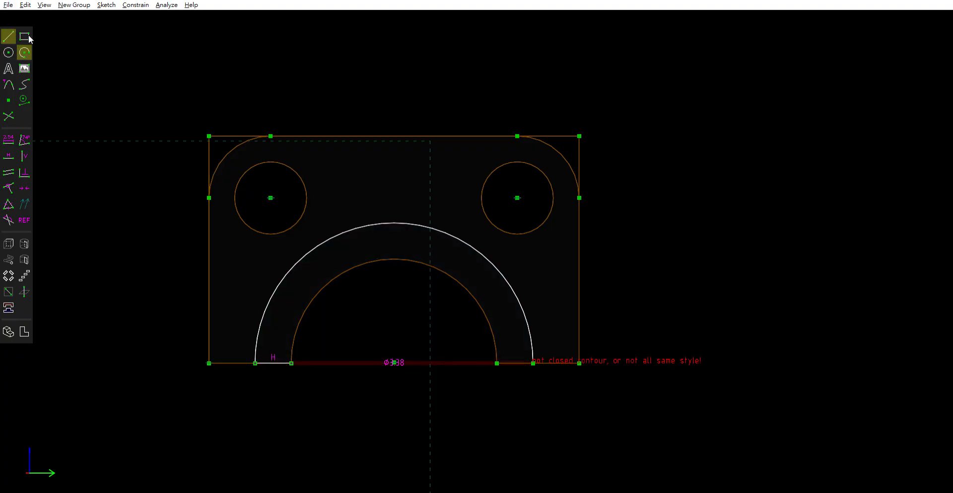
pyautogui.click(497, 363)
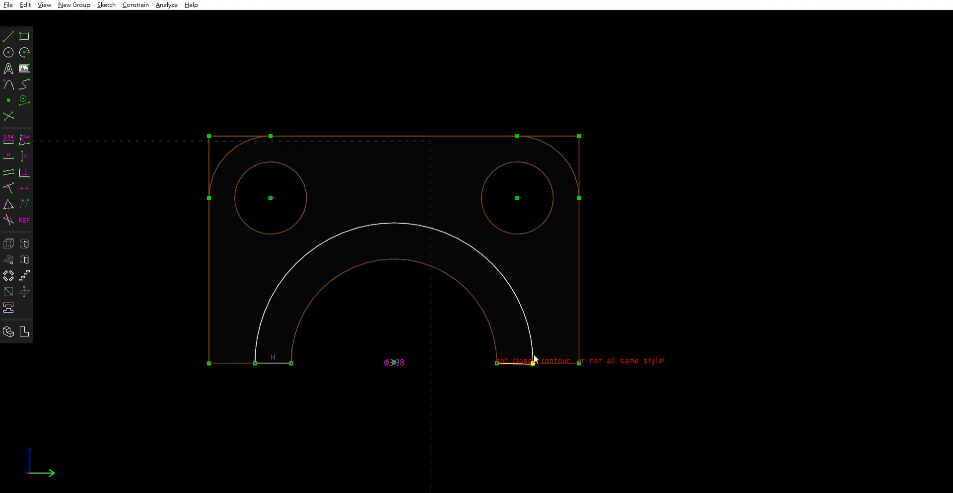
pyautogui.click(533, 363)
pyautogui.click(24, 52)
pyautogui.click(497, 363)
pyautogui.click(292, 363)
# Extrude the half-ring profile outward from the plate and set the extrusion depth to 2.875.
pyautogui.moveTo(628, 309); pyautogui.dragTo(717, 313, button='middle')
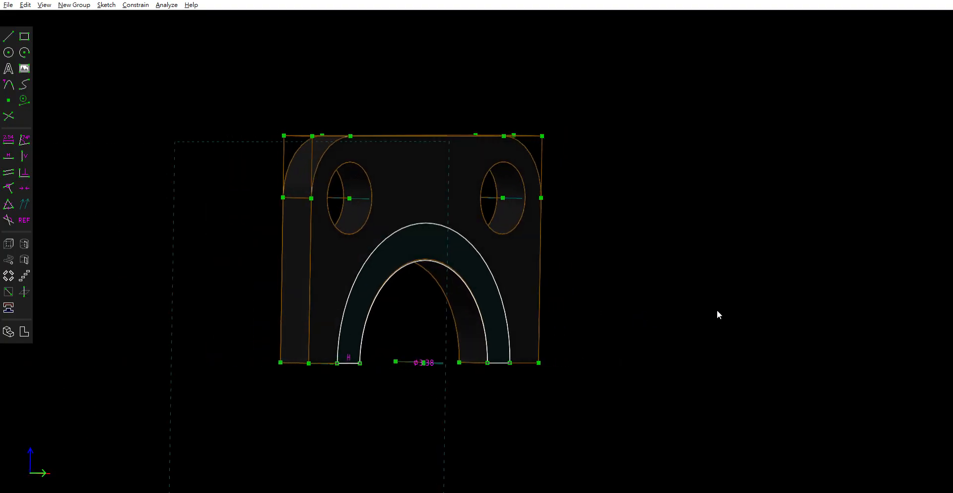
pyautogui.click(9, 243)
pyautogui.moveTo(285, 336)
pyautogui.mouseDown(button='middle')
pyautogui.moveTo(569, 433)
pyautogui.moveTo(551, 447)
pyautogui.moveTo(506, 427)
pyautogui.mouseUp(button='middle')
pyautogui.moveTo(505, 424); pyautogui.dragTo(460, 396, button='right')
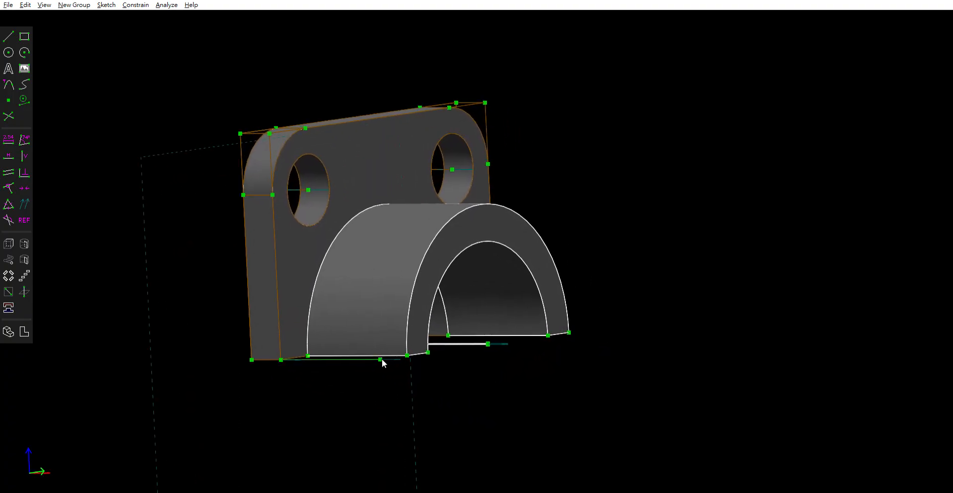
pyautogui.moveTo(383, 358); pyautogui.dragTo(374, 381, button='middle')
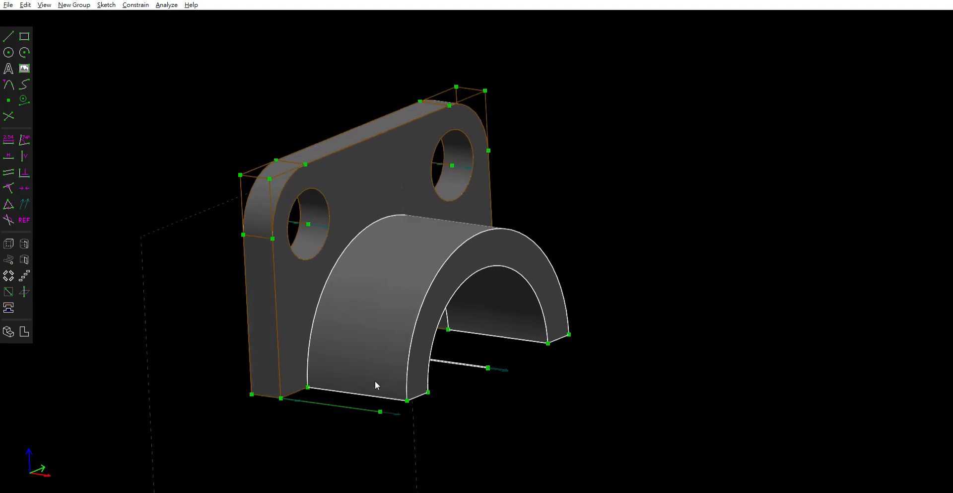
pyautogui.click(10, 141)
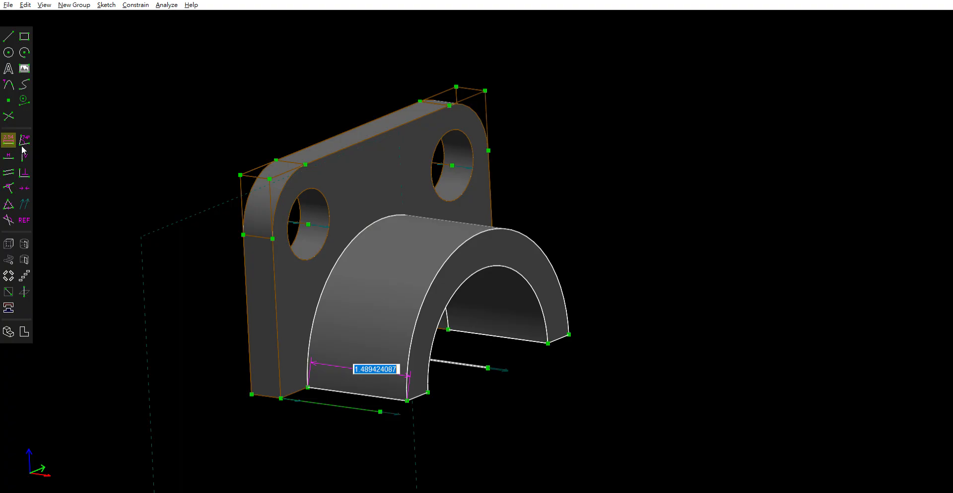
pyautogui.write('2.875')
pyautogui.press('Return')
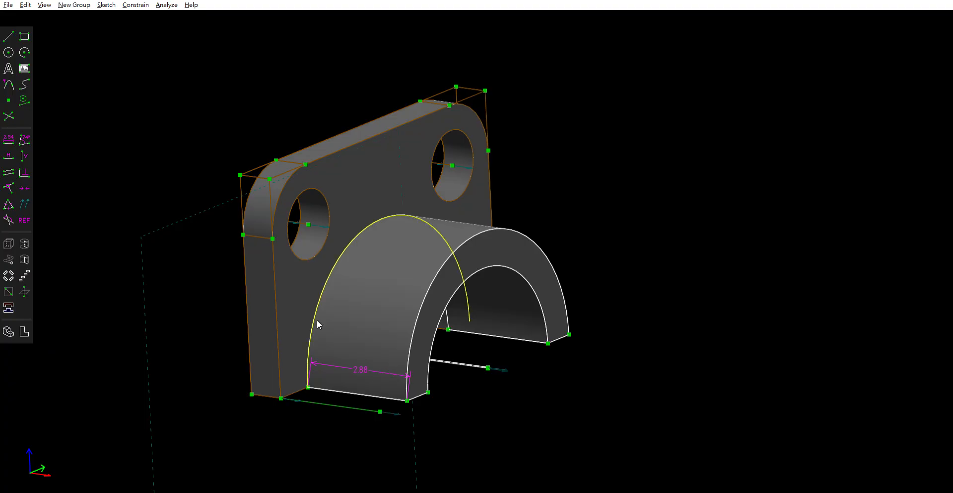
# Try to set up a new workplane sketch from a slanted line drawn off the half-ring's front lower corner.
pyautogui.moveTo(734, 439); pyautogui.dragTo(628, 383, button='middle')
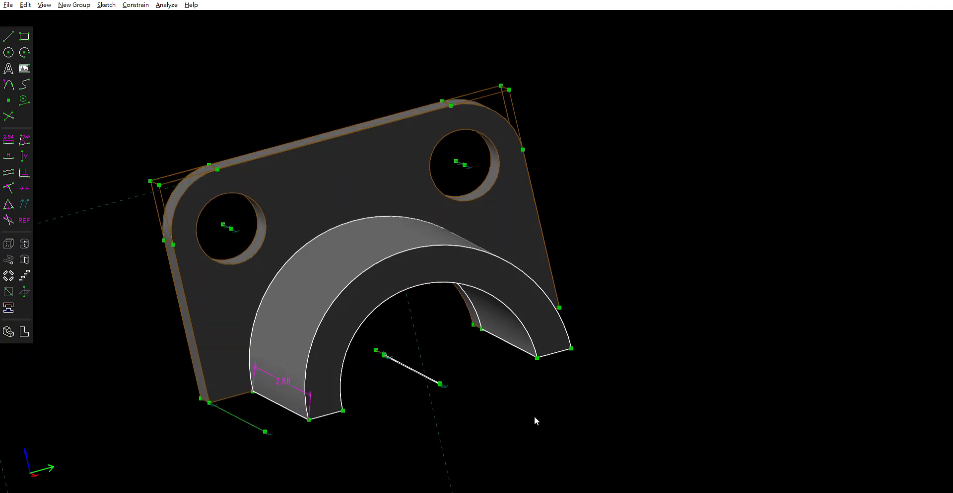
pyautogui.click(9, 36)
pyautogui.moveTo(309, 420); pyautogui.dragTo(321, 461)
pyautogui.click(316, 431)
pyautogui.hotkey('shift', 'w')
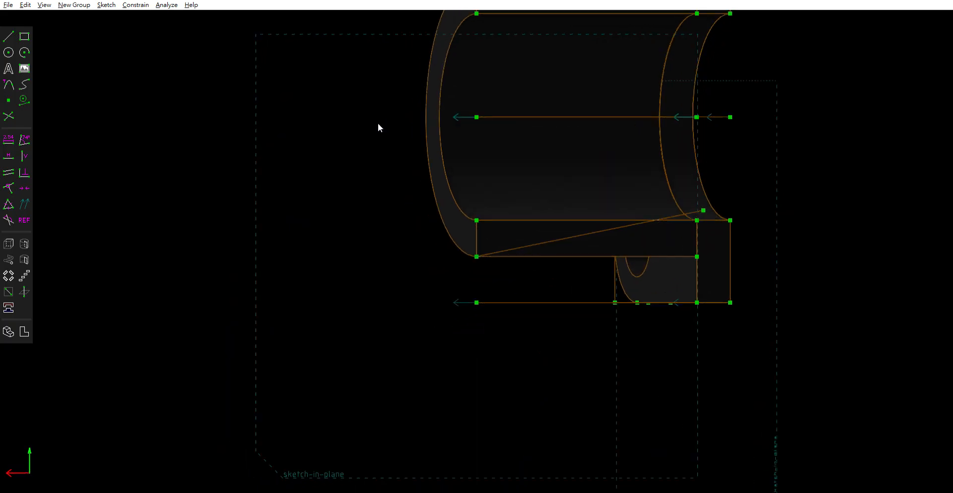
pyautogui.moveTo(359, 124)
pyautogui.mouseDown(button='middle')
pyautogui.moveTo(517, 174)
pyautogui.moveTo(554, 130)
pyautogui.moveTo(518, 102)
pyautogui.moveTo(485, 248)
pyautogui.moveTo(594, 230)
pyautogui.moveTo(626, 184)
pyautogui.moveTo(634, 147)
pyautogui.moveTo(548, 210)
pyautogui.mouseUp(button='middle')
pyautogui.press('w')
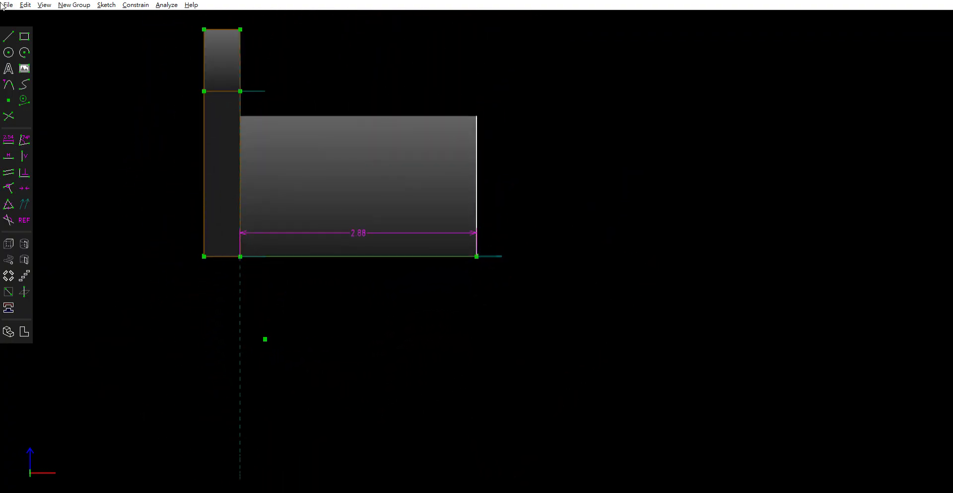
pyautogui.click(8, 37)
pyautogui.click(477, 256)
pyautogui.moveTo(486, 298); pyautogui.dragTo(458, 271, button='middle')
pyautogui.press('Escape')
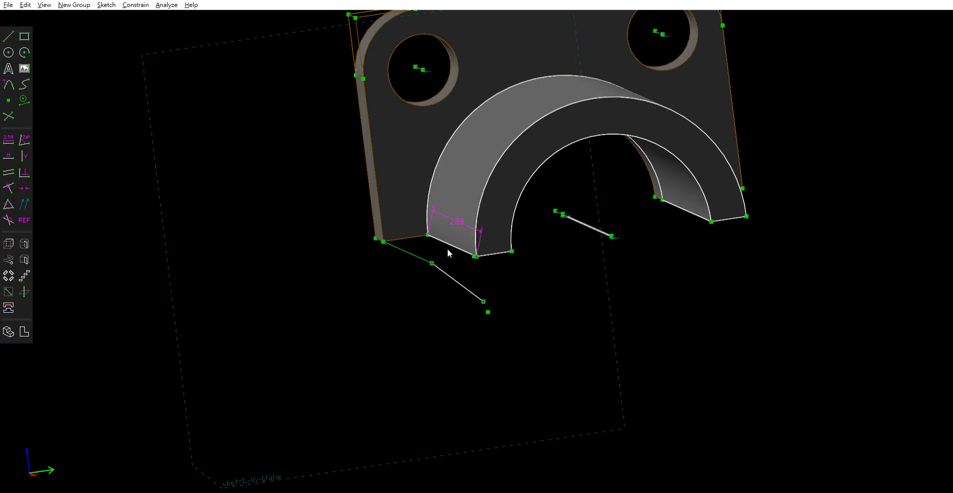
pyautogui.moveTo(550, 273)
pyautogui.mouseDown(button='middle')
pyautogui.moveTo(526, 271)
pyautogui.moveTo(547, 269)
pyautogui.mouseUp(button='middle')
pyautogui.click(459, 252)
pyautogui.press('Delete')
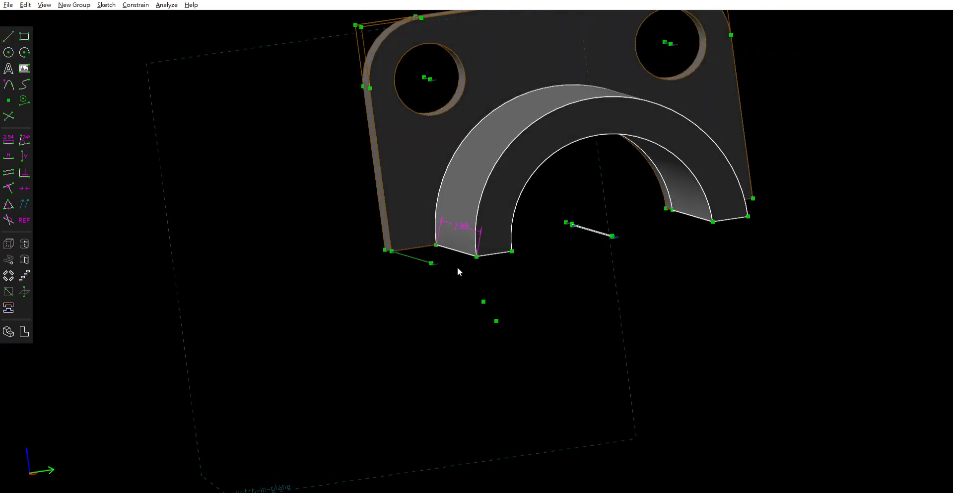
# Draw a nearly vertical line downward from the half-ring's front outer lower corner, free of any workplane.
pyautogui.moveTo(512, 267); pyautogui.dragTo(532, 267, button='middle')
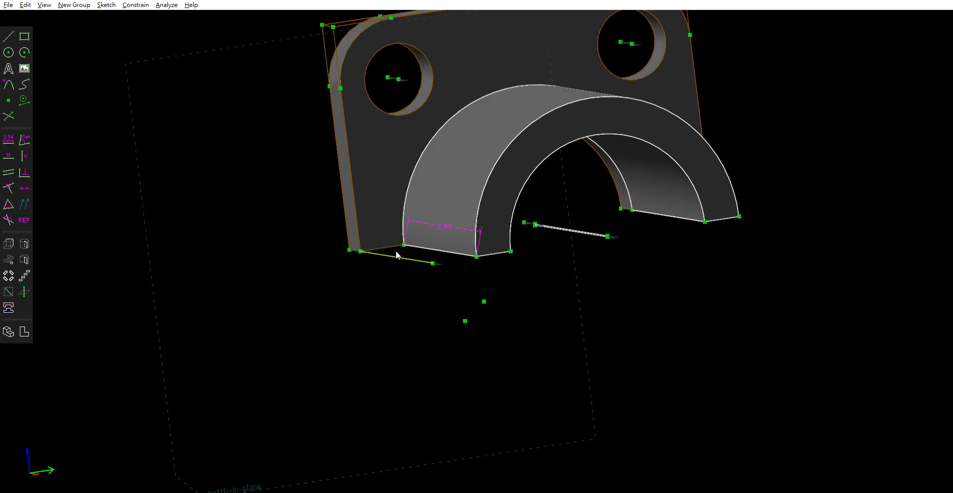
pyautogui.moveTo(518, 286); pyautogui.dragTo(648, 272, button='middle')
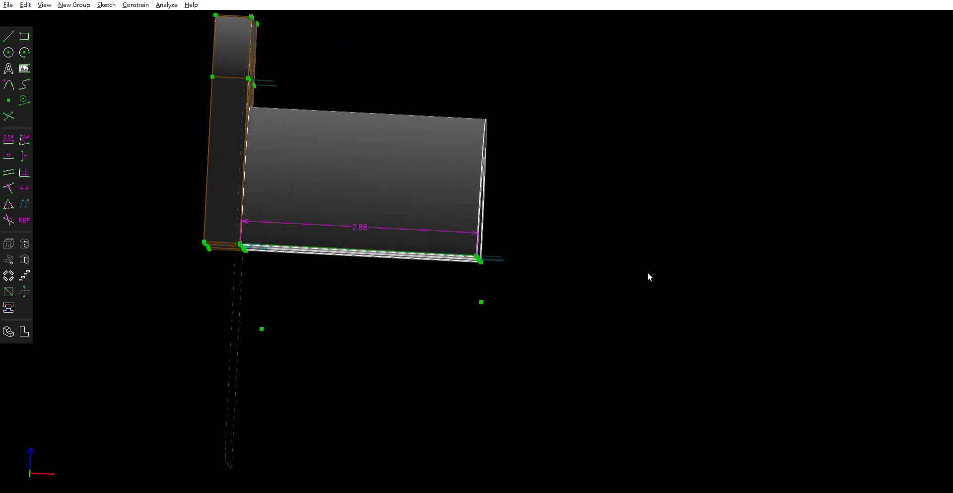
pyautogui.press('F3')
pyautogui.moveTo(566, 262); pyautogui.dragTo(560, 270, button='middle')
pyautogui.click(9, 37)
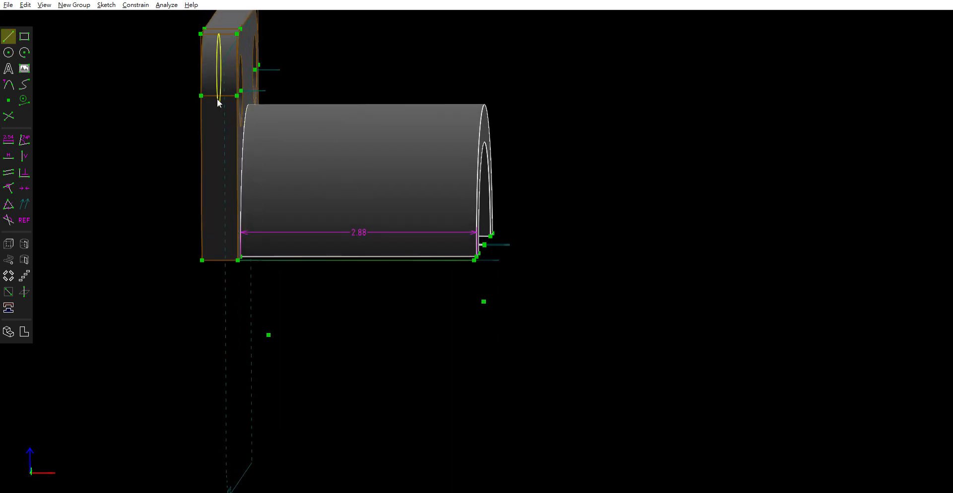
pyautogui.click(479, 247)
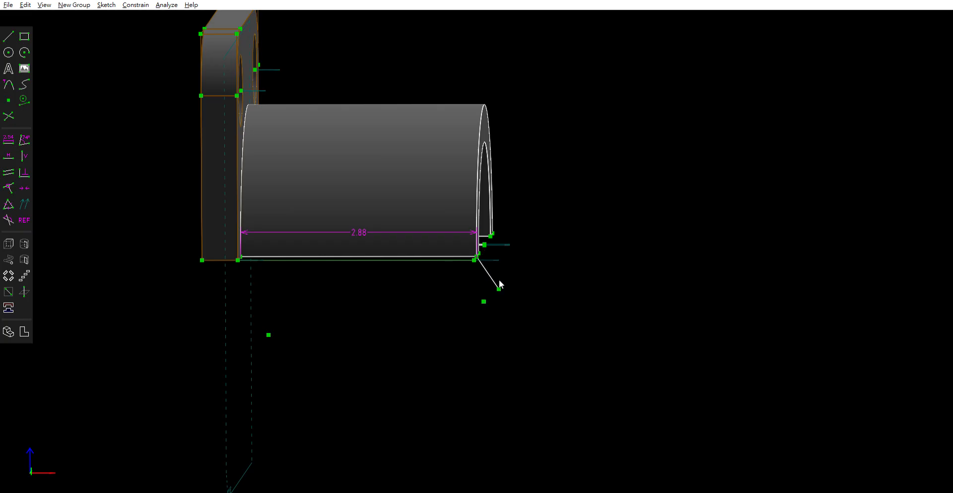
pyautogui.click(478, 312)
pyautogui.press('Escape')
pyautogui.moveTo(542, 278); pyautogui.dragTo(512, 282, button='middle')
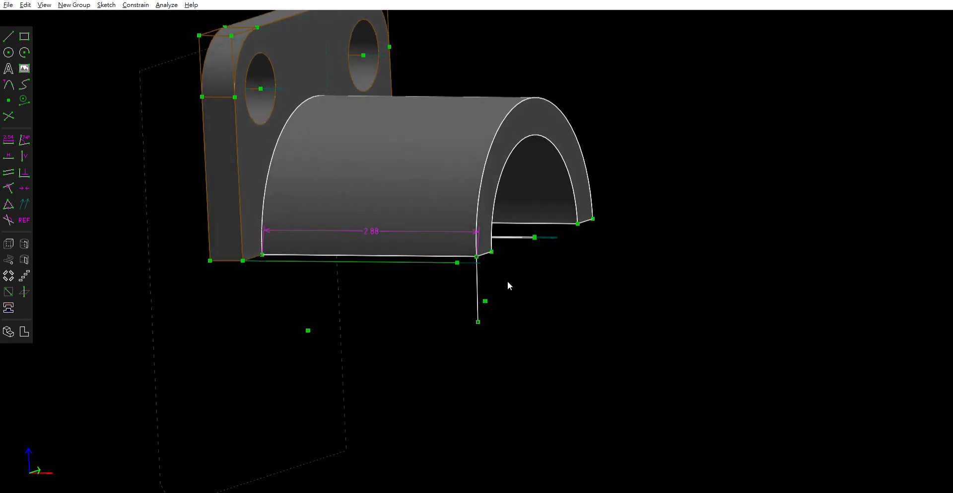
# Start a workplane sketch at the half-ring's front outer lower corner, spanned by the short bottom edge and the helper line.
pyautogui.press('w')
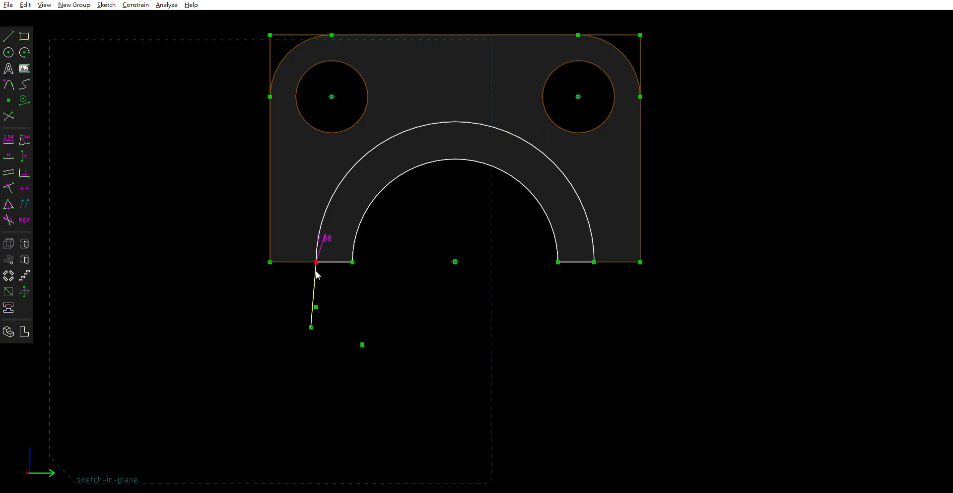
pyautogui.click(328, 256)
pyautogui.click(317, 257)
pyautogui.click(314, 273)
pyautogui.moveTo(332, 289)
pyautogui.mouseDown(button='middle')
pyautogui.moveTo(437, 298)
pyautogui.moveTo(392, 307)
pyautogui.mouseUp(button='middle')
pyautogui.click(250, 313)
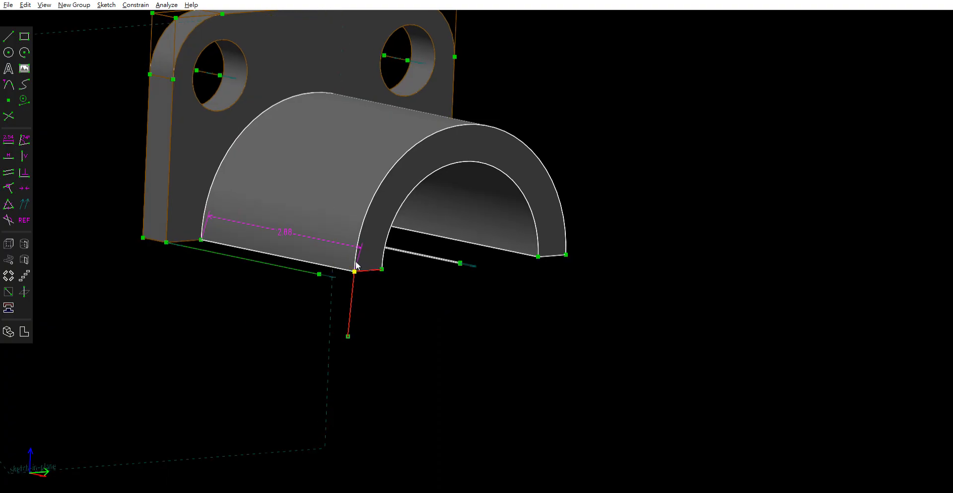
pyautogui.press('w')
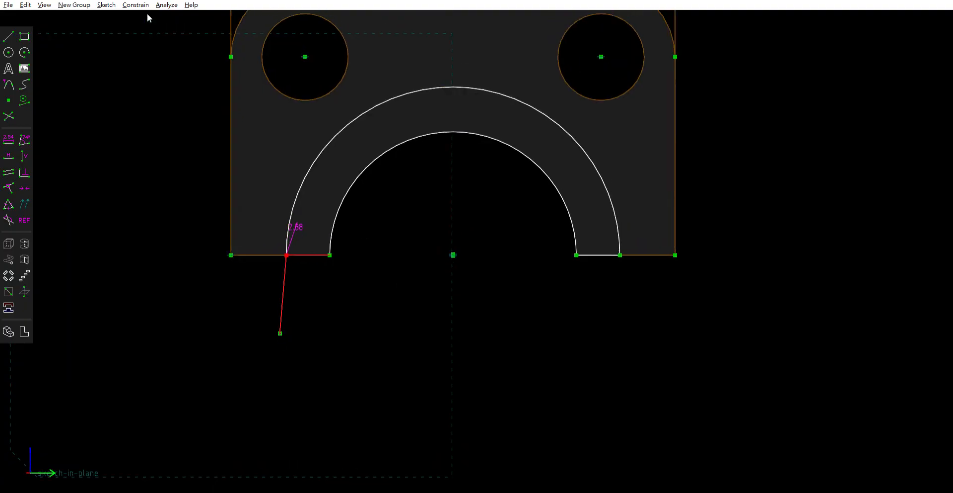
pyautogui.moveTo(95, 16)
pyautogui.mouseDown(button='middle')
pyautogui.moveTo(255, 107)
pyautogui.moveTo(177, 153)
pyautogui.moveTo(244, 162)
pyautogui.mouseUp(button='middle')
pyautogui.press('w')
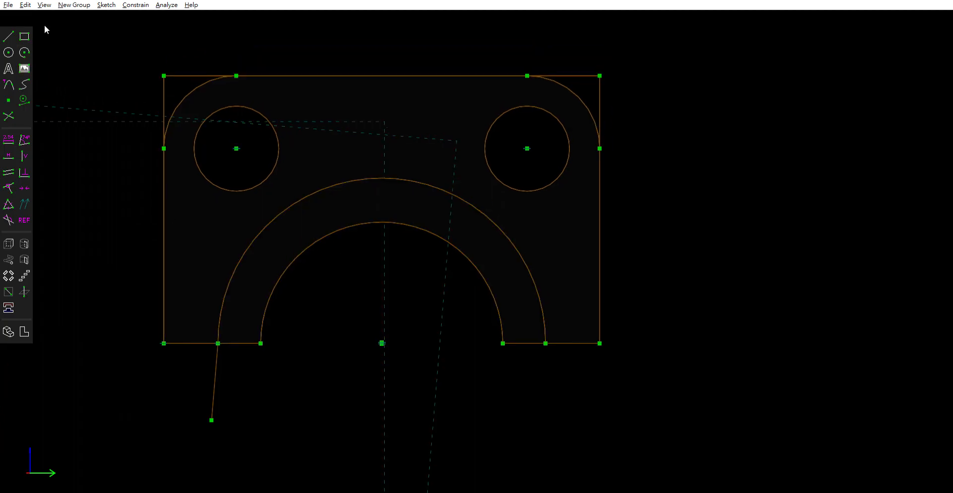
# Draw the outline's left bottom line from the inner arc's end to the plate's lower corner, and the left side line.
pyautogui.click(8, 36)
pyautogui.click(262, 342)
pyautogui.click(164, 342)
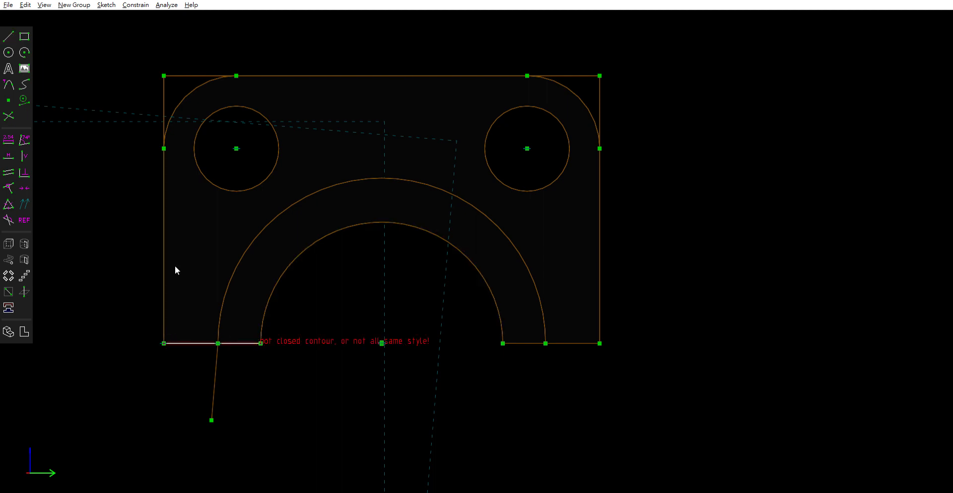
pyautogui.click(9, 36)
pyautogui.click(164, 75)
pyautogui.click(164, 342)
# Draw the outline's top line between the plate's upper corners and the right side line down to the lower corner.
pyautogui.click(8, 36)
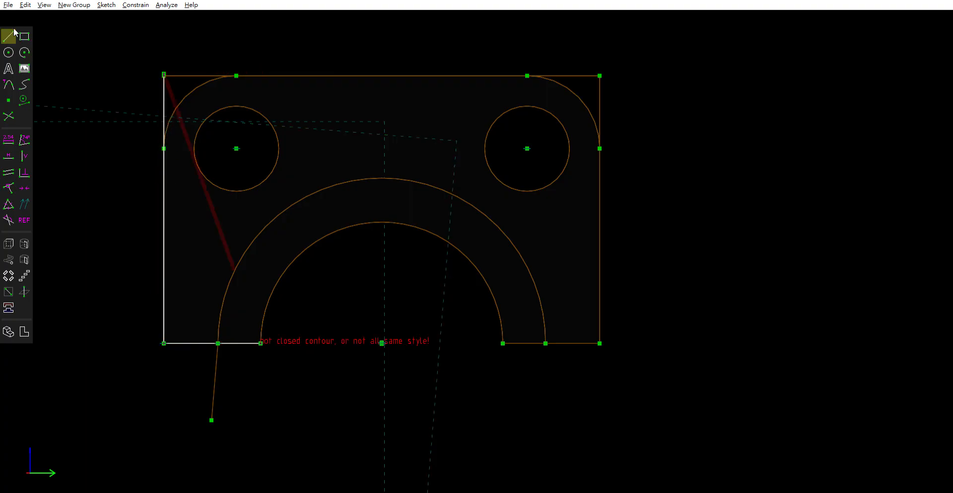
pyautogui.click(166, 68)
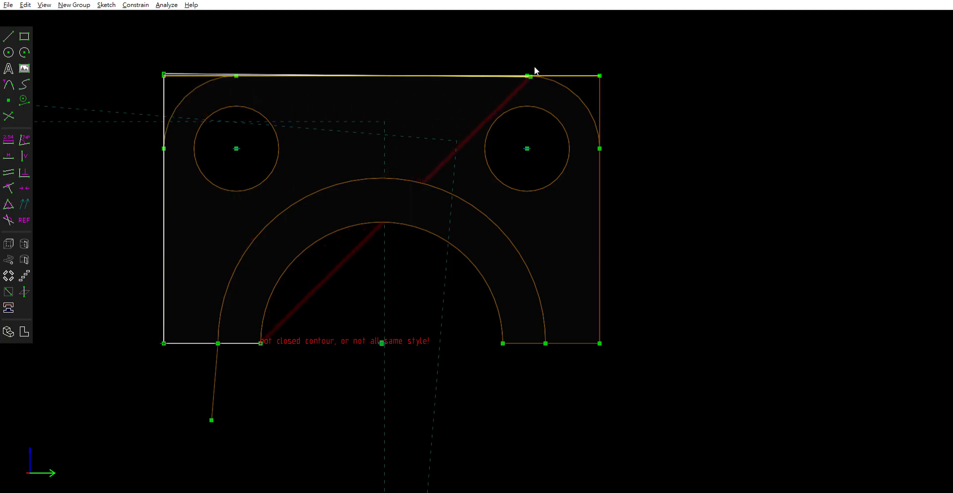
pyautogui.click(600, 74)
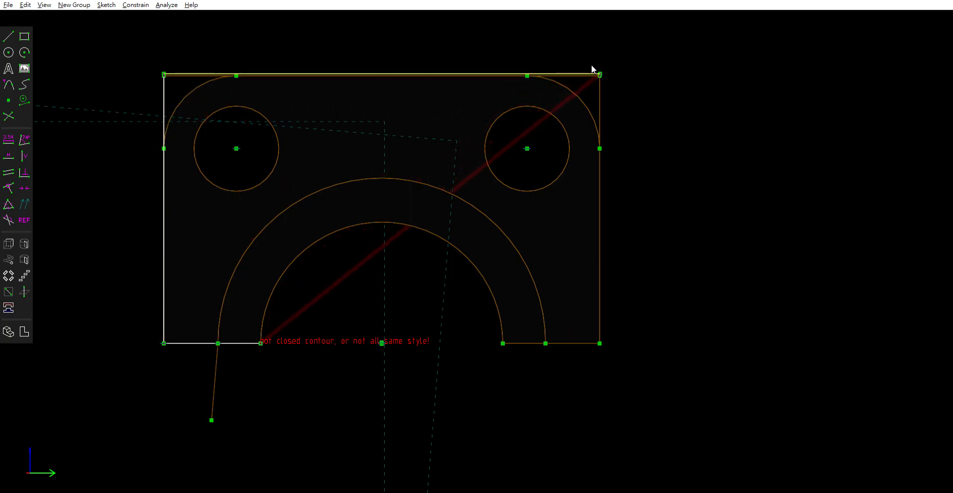
pyautogui.click(8, 36)
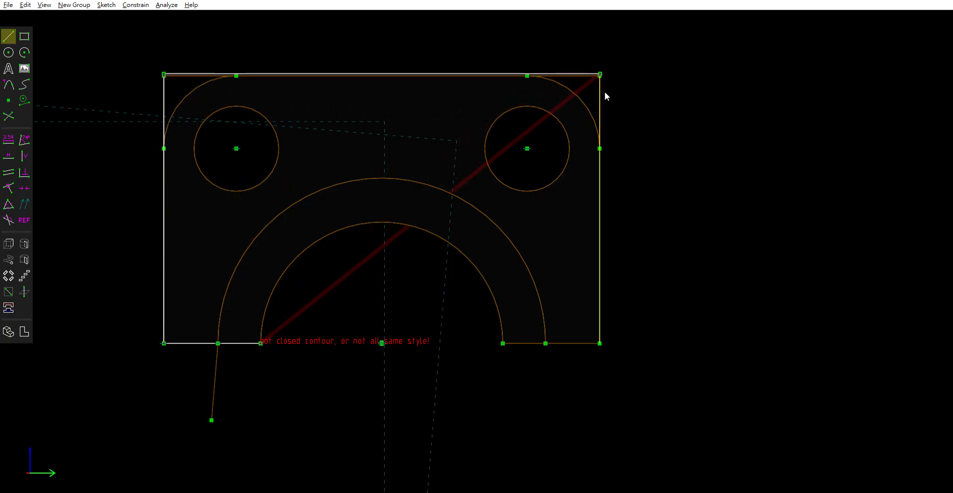
pyautogui.click(601, 75)
pyautogui.click(601, 342)
# Try to draw the right bottom line from the outline's lower corner to the half-ring's outer arc end.
pyautogui.click(4, 32)
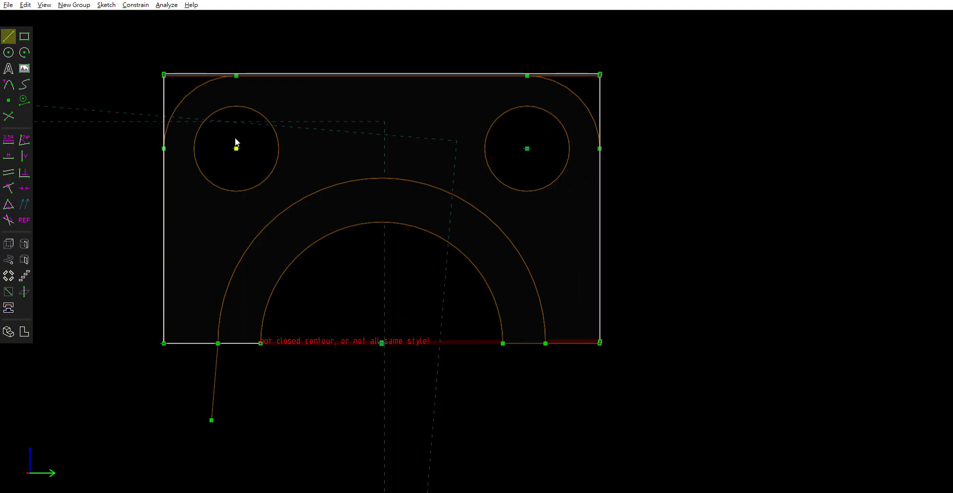
pyautogui.moveTo(610, 333); pyautogui.dragTo(650, 326, button='middle')
pyautogui.click(596, 340)
pyautogui.click(543, 342)
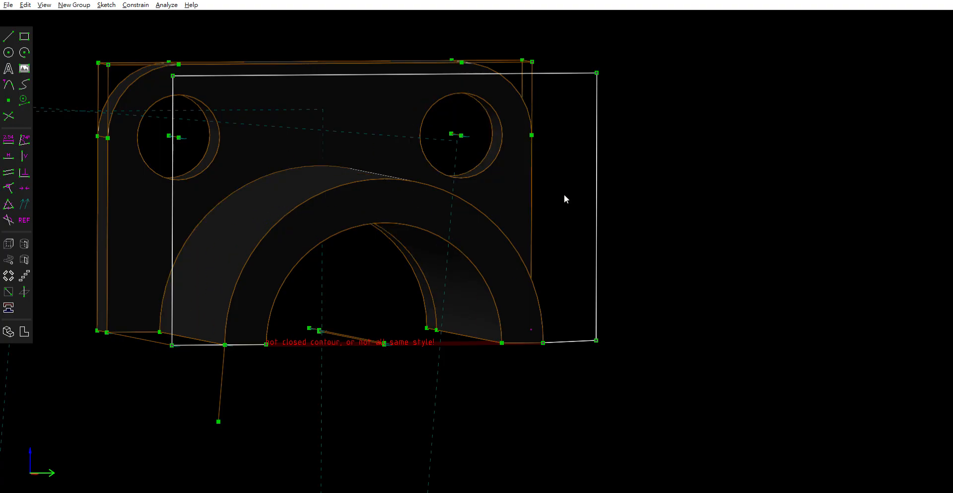
pyautogui.press('w')
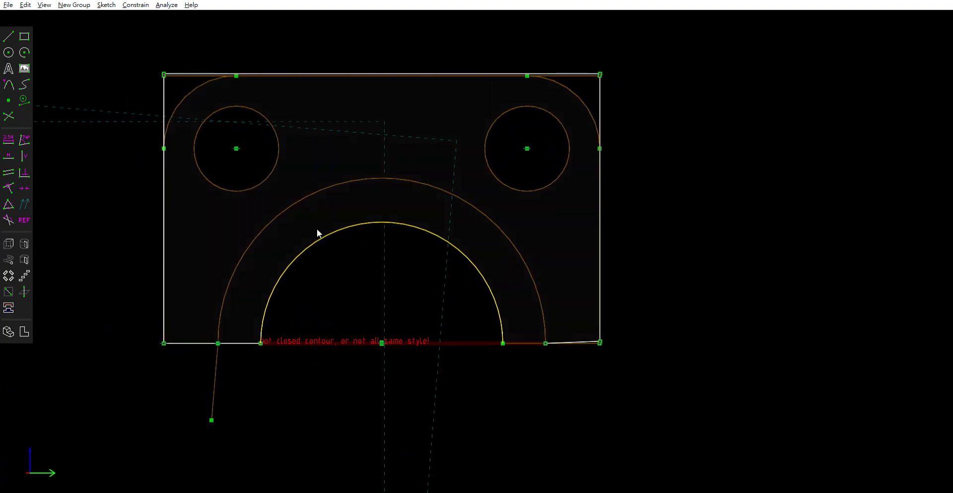
pyautogui.moveTo(560, 336); pyautogui.dragTo(609, 343, button='middle')
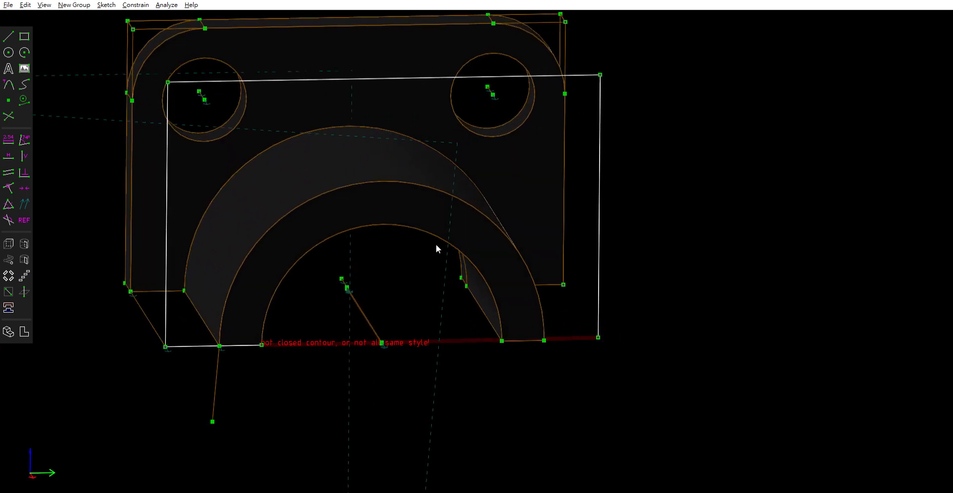
# Close the outline with a right bottom line to the inner arc's end and an arc along the half-round cutout.
pyautogui.click(8, 35)
pyautogui.click(599, 338)
pyautogui.click(25, 52)
pyautogui.click(502, 340)
pyautogui.click(262, 344)
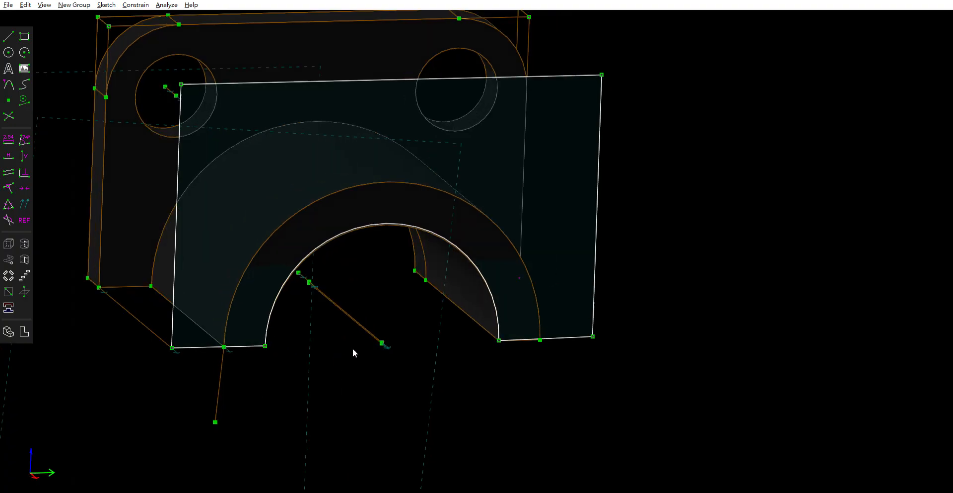
# Try to extrude the closed outline before its corners are rounded.
pyautogui.moveTo(337, 344); pyautogui.dragTo(394, 350, button='middle')
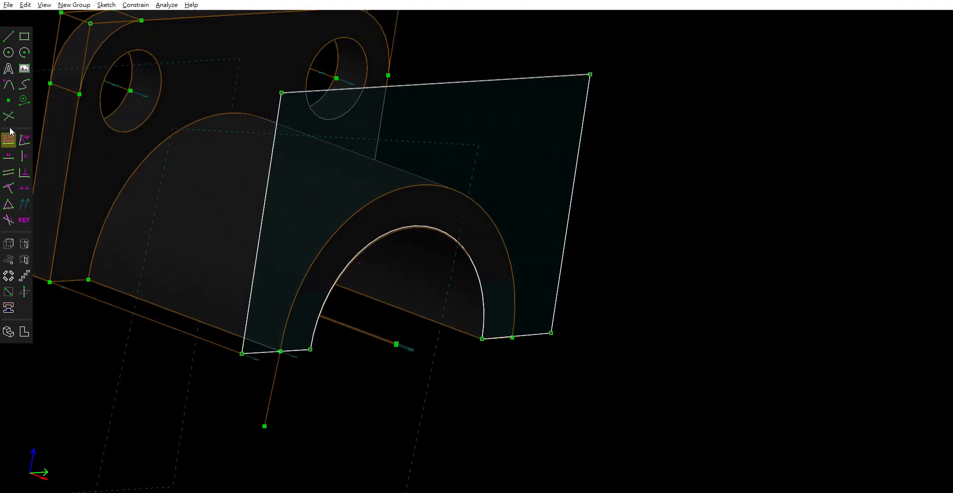
pyautogui.click(9, 243)
pyautogui.moveTo(500, 375)
pyautogui.mouseDown(button='middle')
pyautogui.moveTo(524, 396)
pyautogui.moveTo(551, 396)
pyautogui.moveTo(514, 401)
pyautogui.moveTo(623, 369)
pyautogui.moveTo(600, 385)
pyautogui.moveTo(407, 394)
pyautogui.moveTo(464, 406)
pyautogui.moveTo(382, 388)
pyautogui.moveTo(374, 368)
pyautogui.mouseUp(button='middle')
pyautogui.press('Escape')
pyautogui.hotkey('ctrl', 'z')
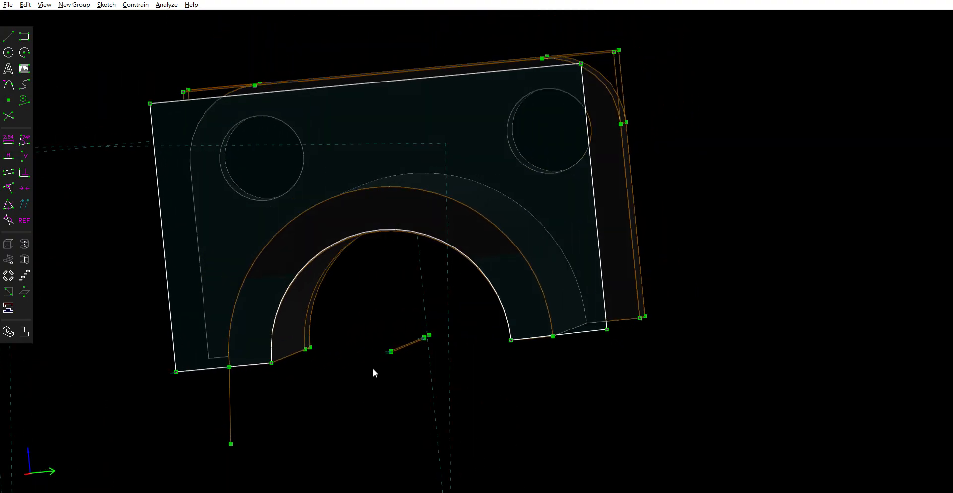
# Round the new outline's upper-left corner with a tangent arc.
pyautogui.press('w')
pyautogui.moveTo(342, 278); pyautogui.dragTo(372, 318, button='right')
pyautogui.scroll(-1, 322, 290)
pyautogui.scroll(-1, 359, 312)
pyautogui.moveTo(360, 311)
pyautogui.mouseDown(button='middle')
pyautogui.moveTo(443, 332)
pyautogui.moveTo(424, 330)
pyautogui.mouseUp(button='middle')
pyautogui.press('w')
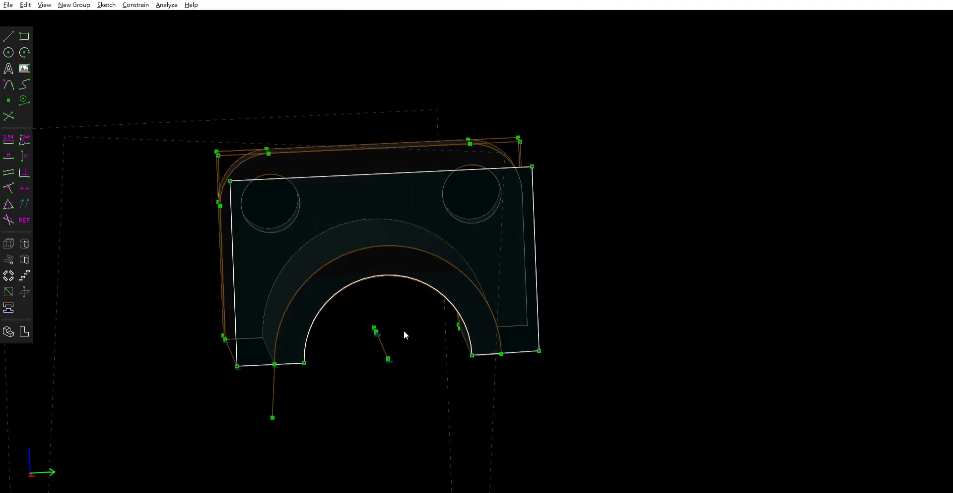
pyautogui.moveTo(461, 317)
pyautogui.mouseDown(button='middle')
pyautogui.moveTo(637, 307)
pyautogui.moveTo(442, 312)
pyautogui.mouseUp(button='middle')
pyautogui.press('w')
pyautogui.press('w')
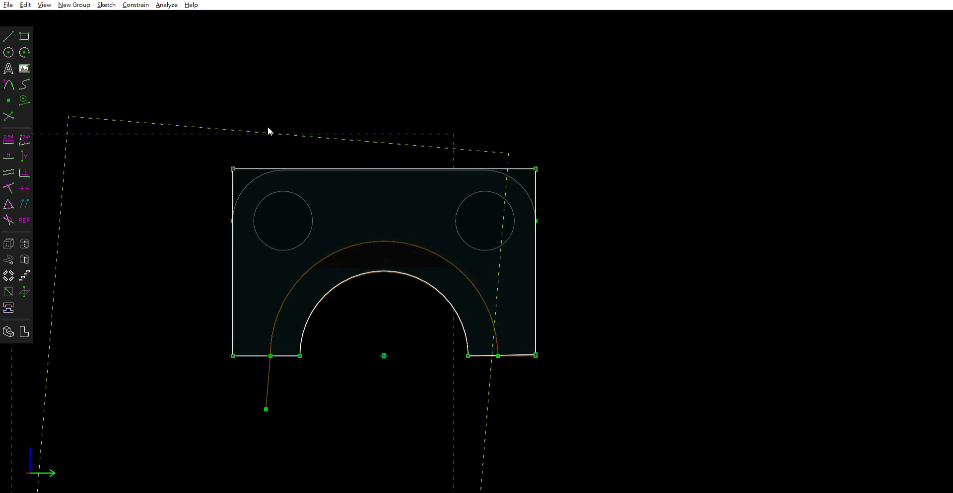
pyautogui.moveTo(239, 159)
pyautogui.mouseDown(button='middle')
pyautogui.moveTo(279, 156)
pyautogui.moveTo(241, 167)
pyautogui.mouseUp(button='middle')
pyautogui.click(8, 85)
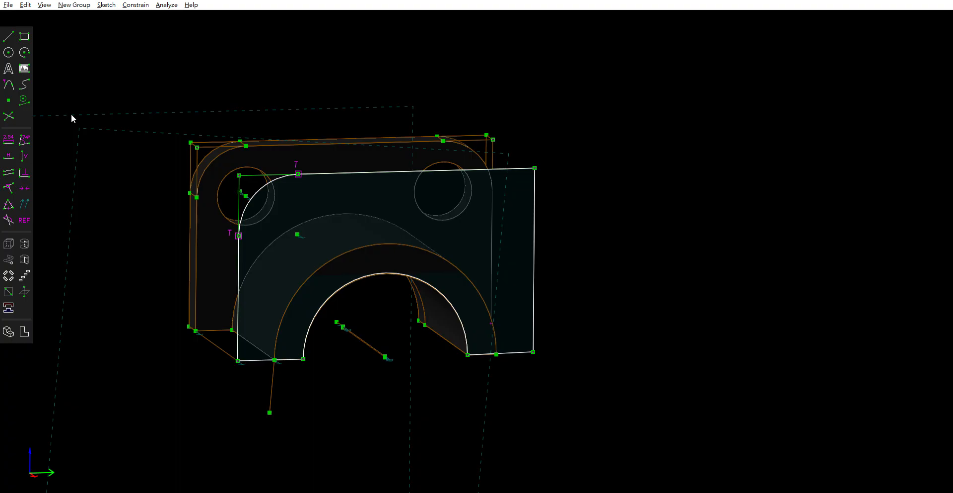
# Try a diameter of 0.75 on the rounded upper-left corner's arc.
pyautogui.click(255, 188)
pyautogui.click(9, 140)
pyautogui.write('0.75')
pyautogui.press('Return')
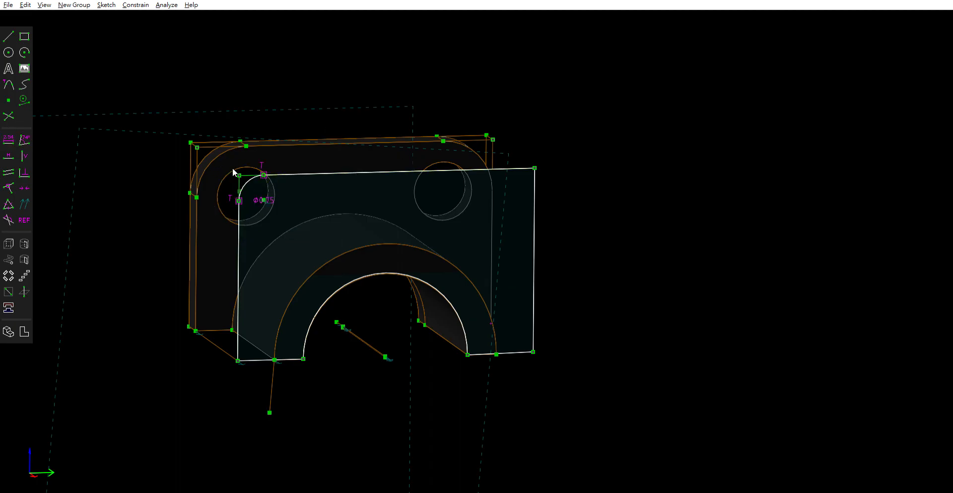
pyautogui.click(8, 133)
pyautogui.hotkey('ctrl', 'z')
pyautogui.hotkey('ctrl', 'z')
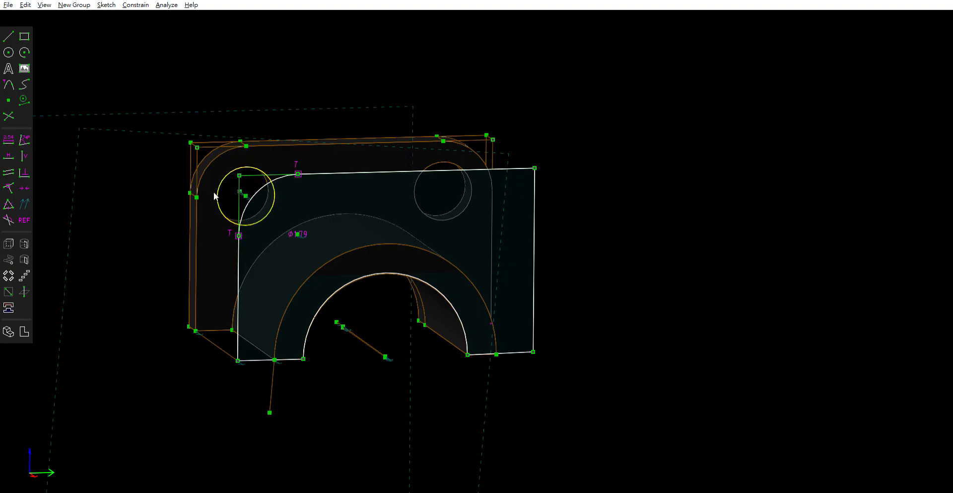
# Undo the diameter dimension on the rounded upper-left corner's arc.
pyautogui.click(247, 194)
pyautogui.moveTo(249, 190); pyautogui.dragTo(304, 203, button='middle')
pyautogui.click(277, 191)
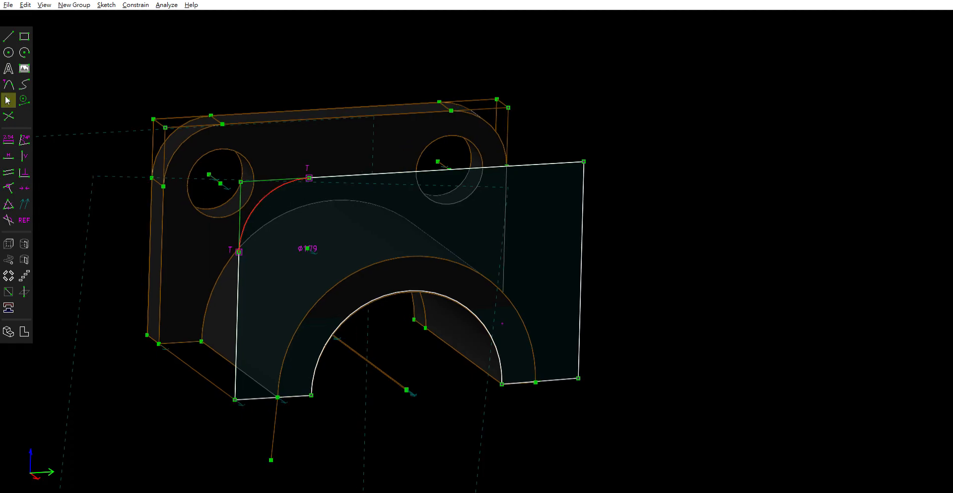
pyautogui.click(8, 137)
pyautogui.hotkey('ctrl', 'z')
pyautogui.hotkey('ctrl', 'z')
# Dimension the upper-left corner arc with a diameter of 1.5.
pyautogui.click(257, 189)
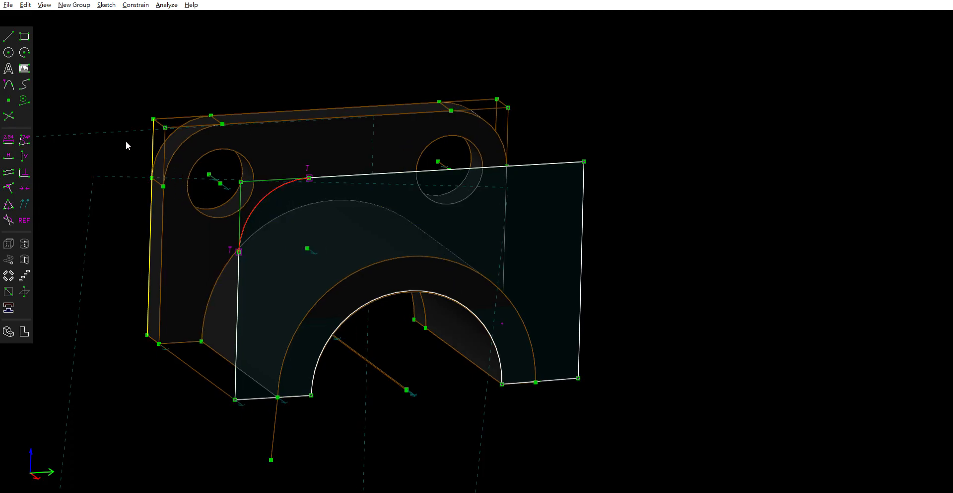
pyautogui.click(9, 131)
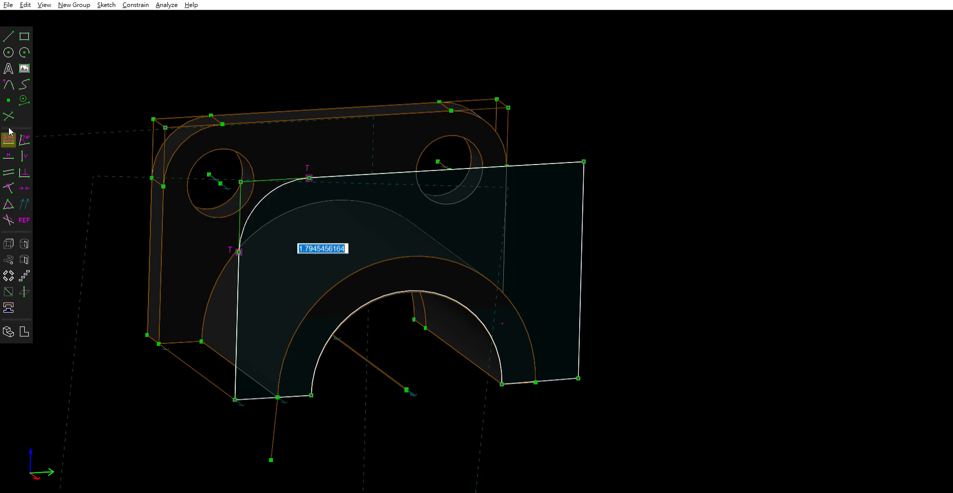
pyautogui.write('1.5')
pyautogui.press('Return')
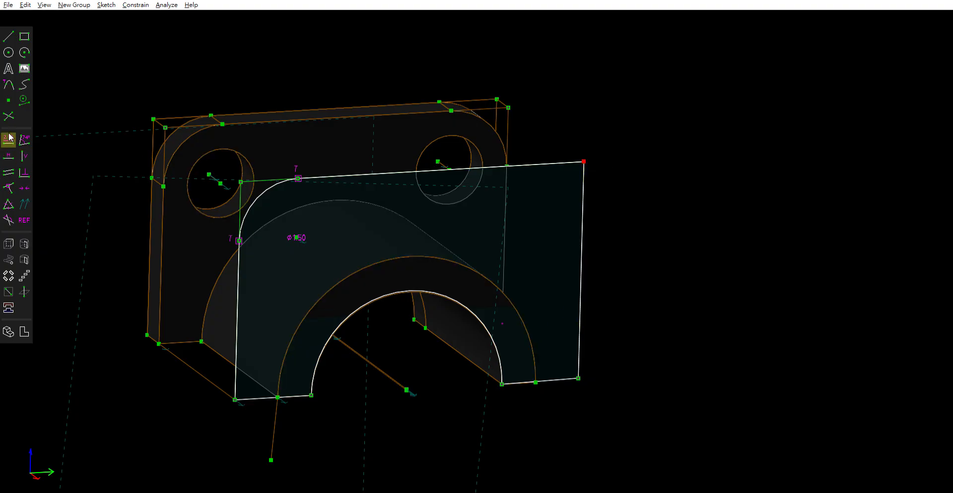
# Round the outline's upper-right corner with a tangent arc and set its diameter to 1.5.
pyautogui.click(584, 162)
pyautogui.click(8, 84)
pyautogui.click(553, 173)
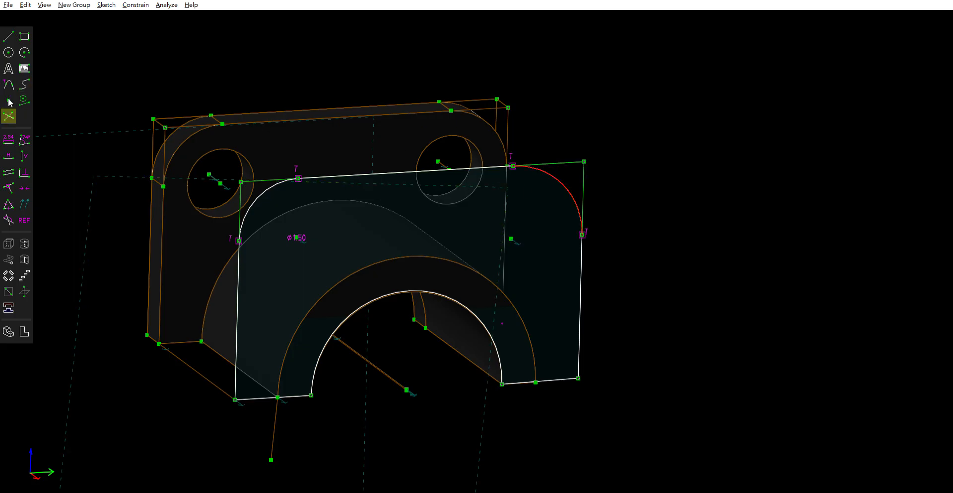
pyautogui.click(12, 138)
pyautogui.write('1')
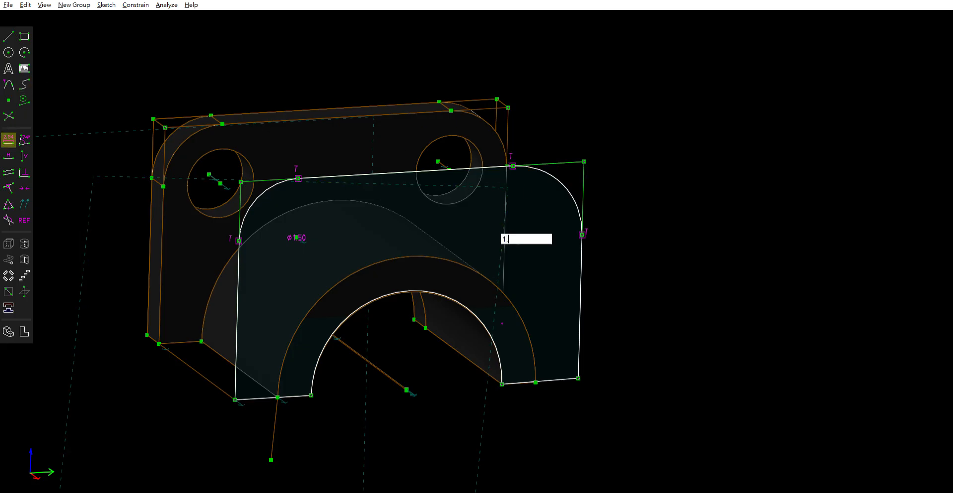
pyautogui.write('.5')
pyautogui.press('Return')
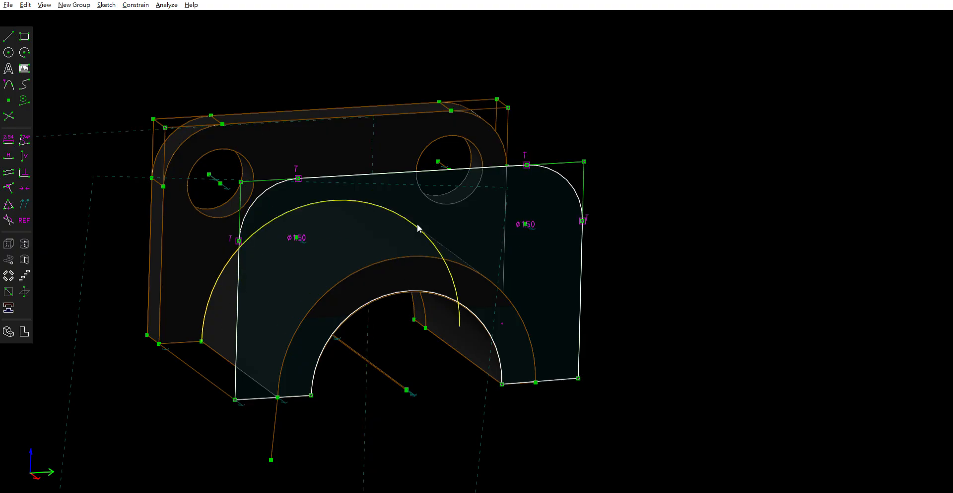
# Draw two circles inside the outline, centred on the centre points of the two rounded corners' arcs.
pyautogui.moveTo(417, 225); pyautogui.dragTo(407, 213, button='middle')
pyautogui.press('w')
pyautogui.moveTo(325, 214); pyautogui.dragTo(359, 234, button='middle')
pyautogui.press('c')
pyautogui.click(289, 231)
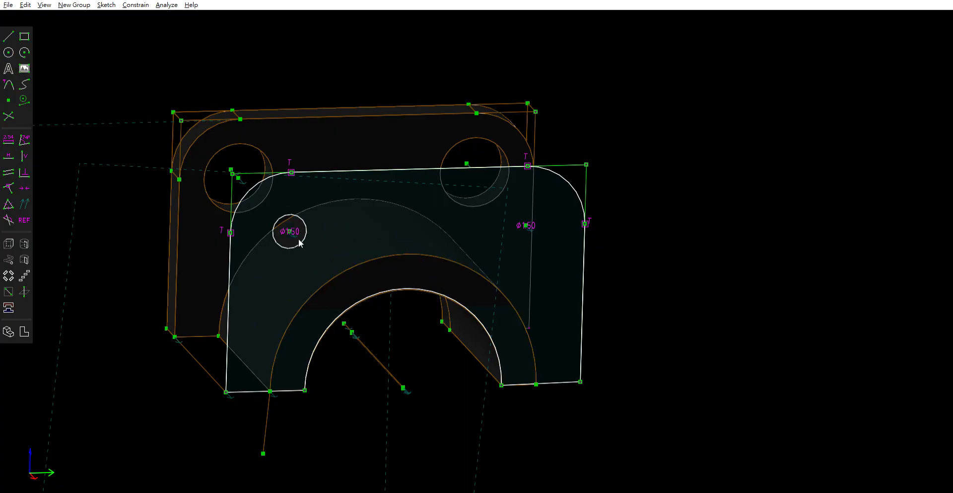
pyautogui.click(304, 246)
pyautogui.moveTo(304, 247); pyautogui.dragTo(527, 224, button='middle')
pyautogui.click(8, 52)
pyautogui.click(528, 226)
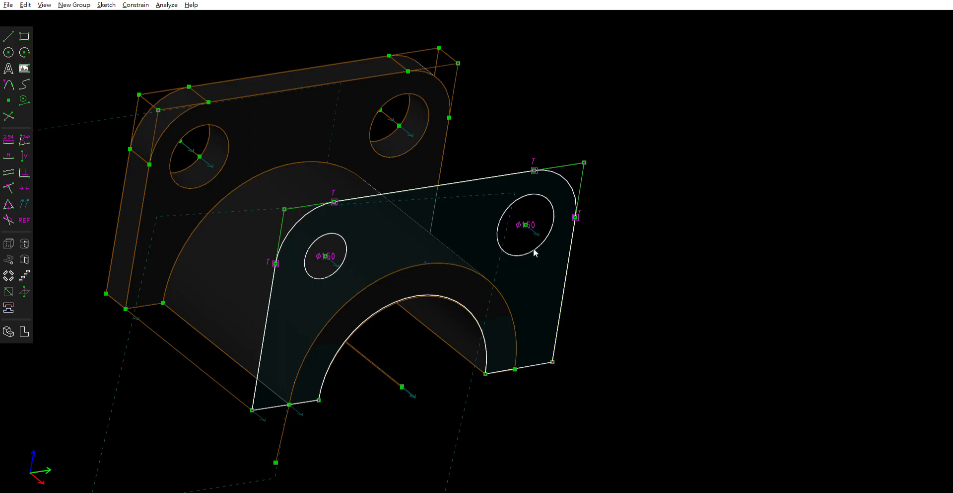
pyautogui.click(534, 252)
# Set the diameter of both hole circles to 0.875.
pyautogui.click(11, 136)
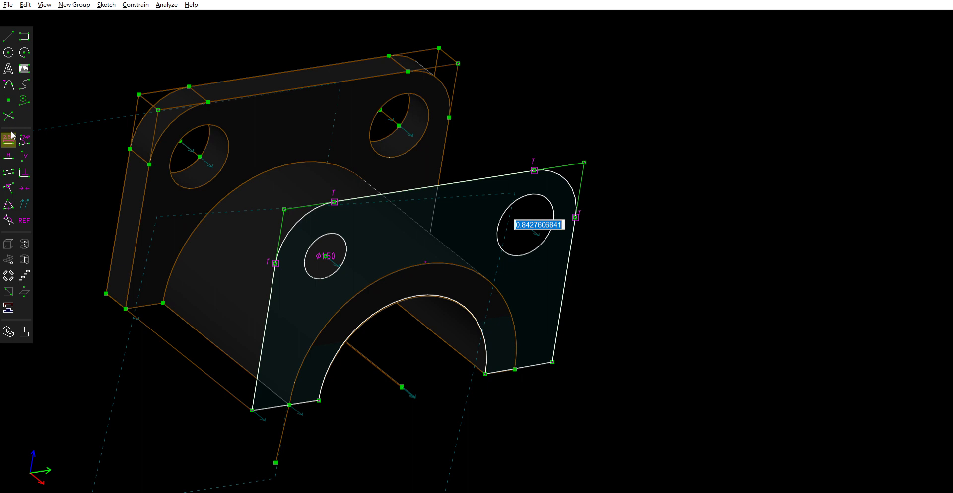
pyautogui.write('0.87')
pyautogui.press('Return')
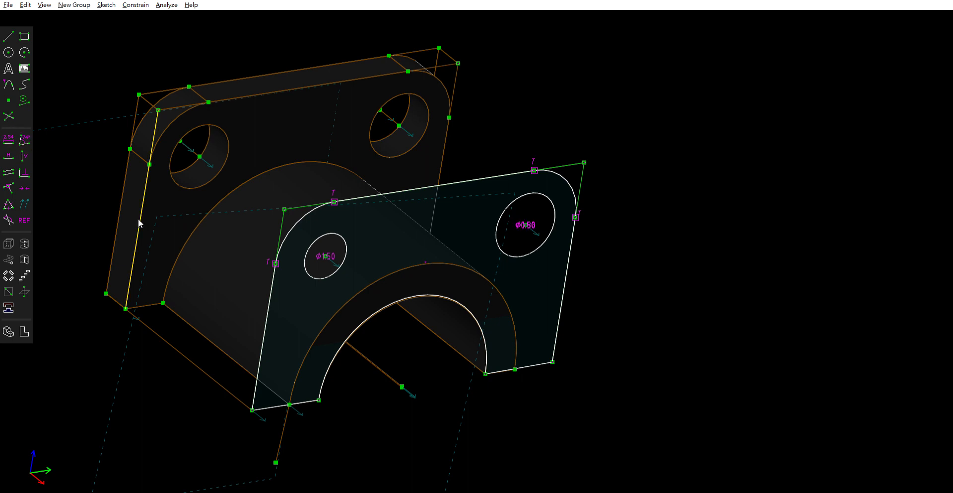
pyautogui.click(313, 276)
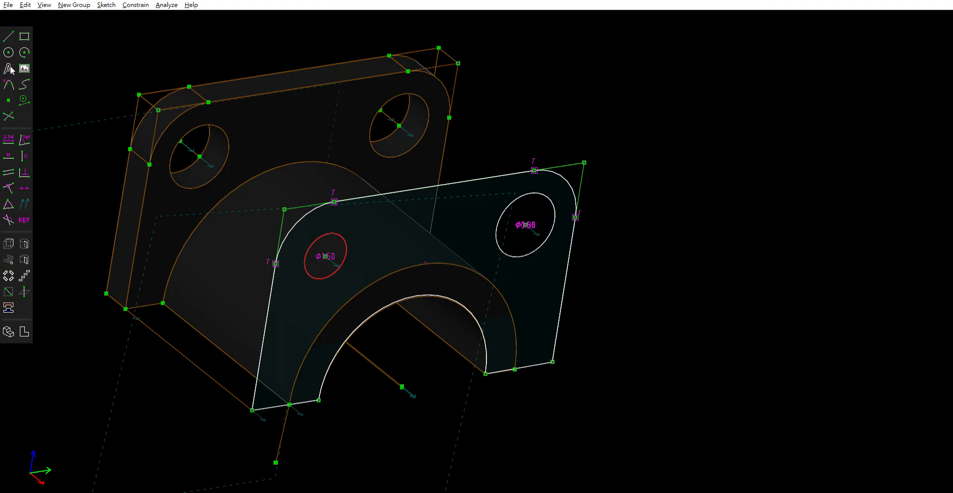
pyautogui.click(9, 135)
pyautogui.write('0')
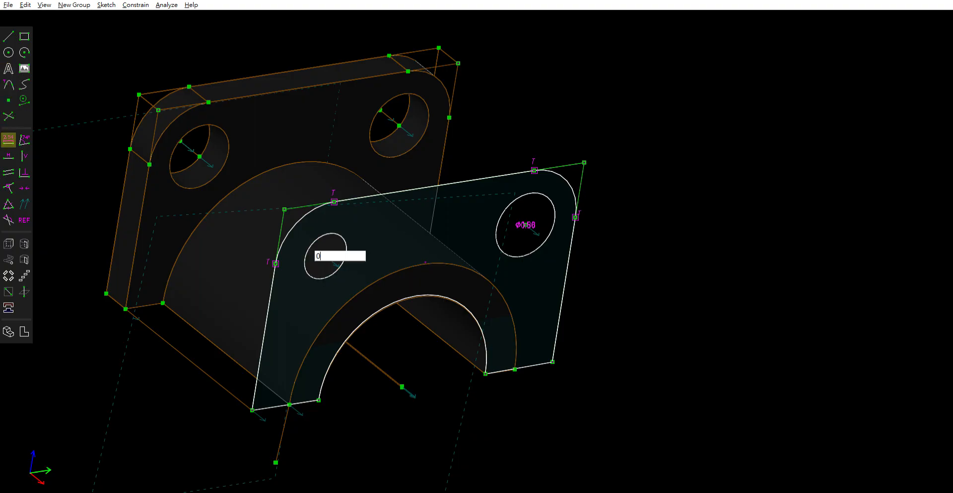
pyautogui.write('.875')
pyautogui.press('Return')
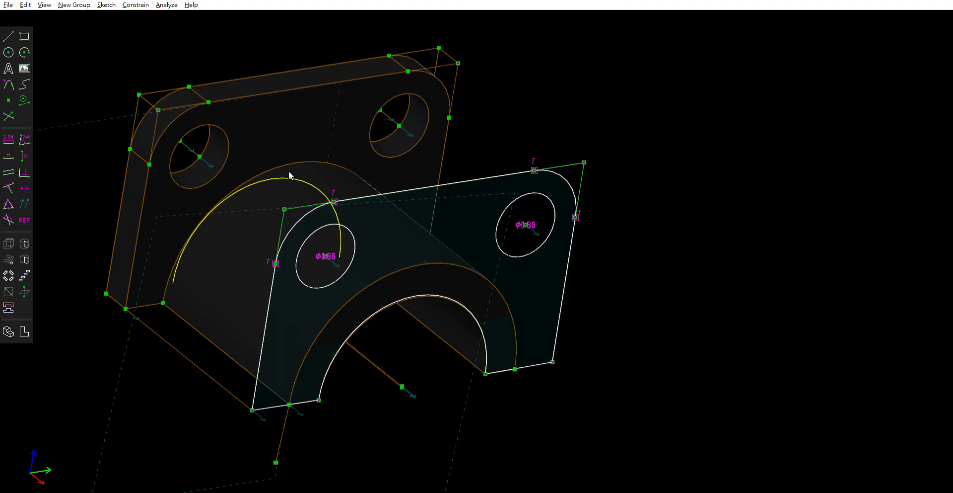
# Extrude the second plate's outline together with its two holes and half-round cutout.
pyautogui.click(8, 244)
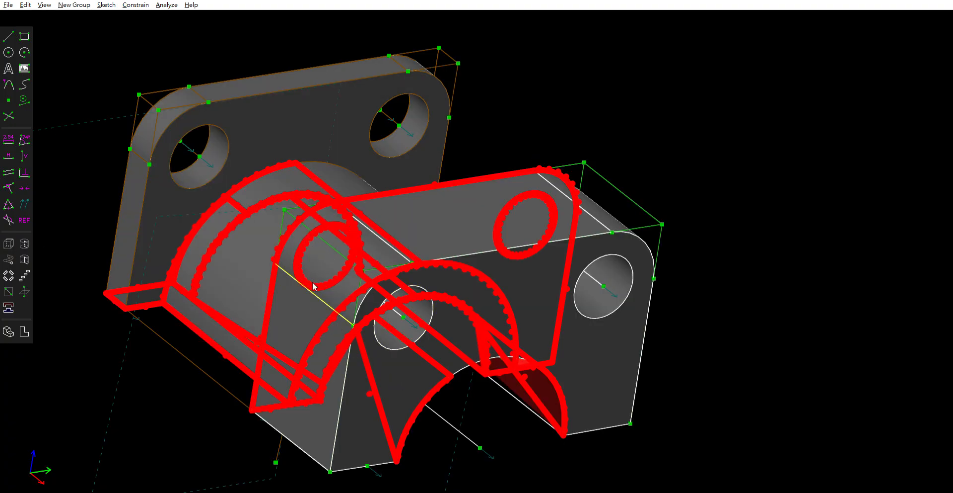
pyautogui.click(5, 132)
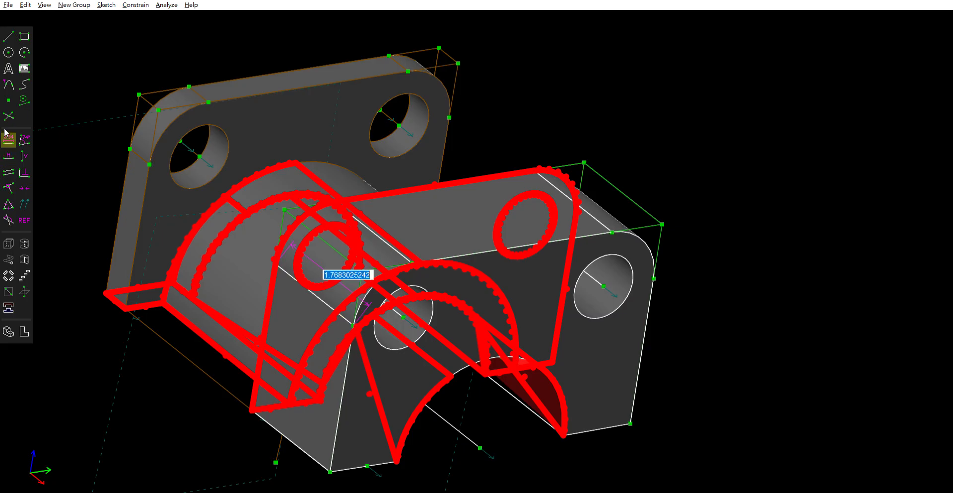
pyautogui.write('0.4')
pyautogui.press('Return')
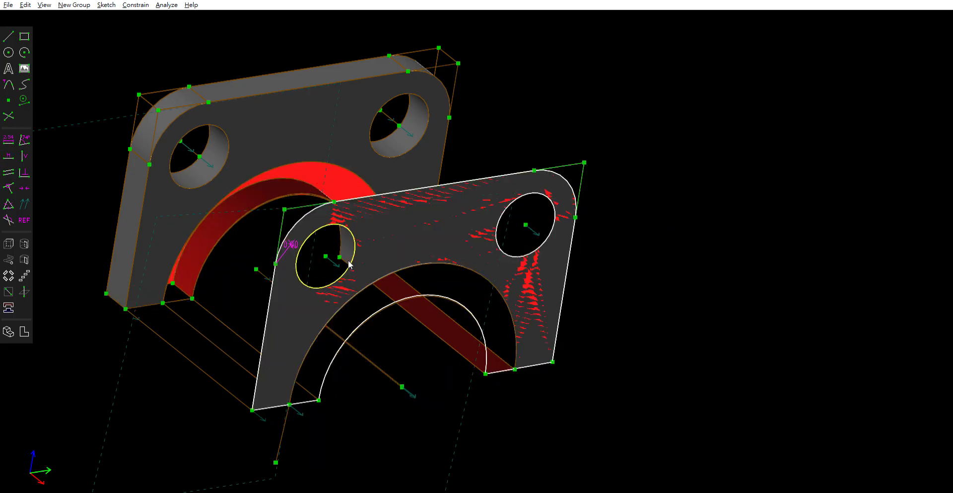
pyautogui.moveTo(403, 335); pyautogui.dragTo(569, 386, button='middle')
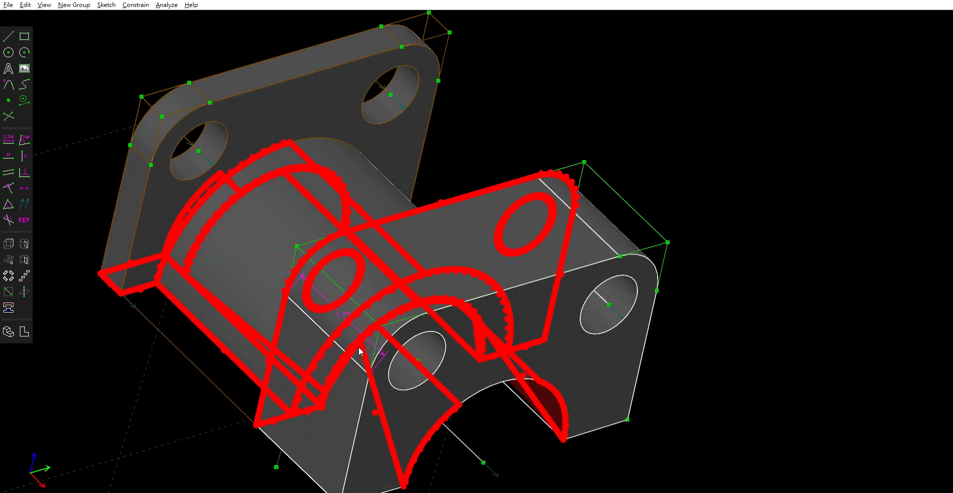
pyautogui.press('Escape')
pyautogui.click(344, 305)
pyautogui.click(345, 306)
pyautogui.press('Delete')
# Dimension the front plate's extrusion depth along its upper corner construction edge and set it to 0.4375.
pyautogui.moveTo(339, 291); pyautogui.dragTo(614, 160, button='middle')
pyautogui.click(645, 260)
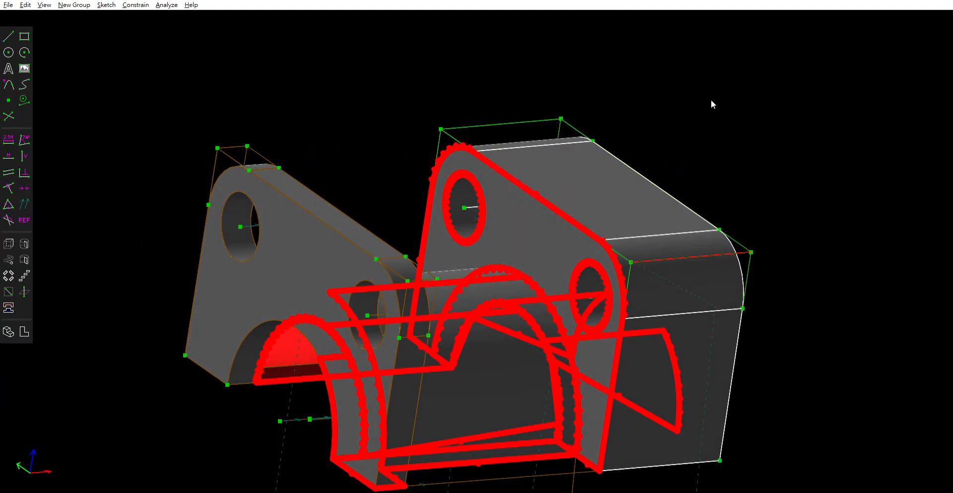
pyautogui.click(9, 139)
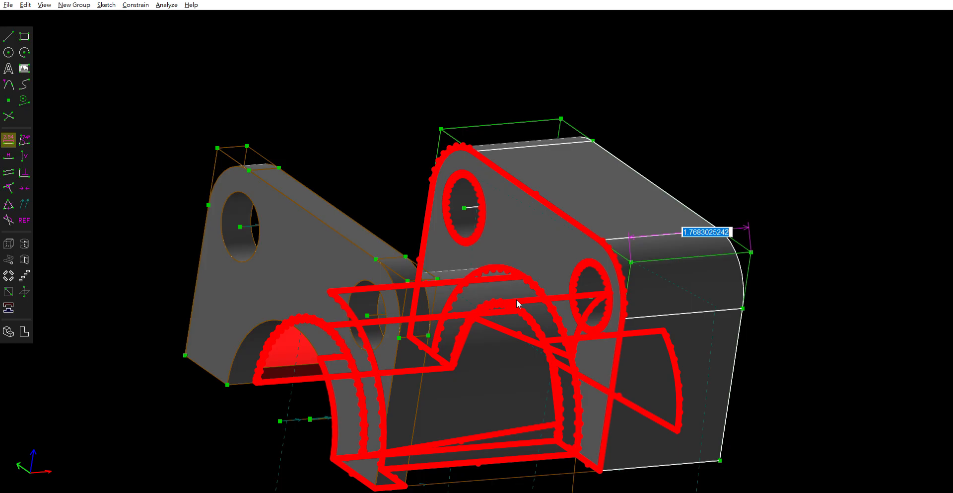
pyautogui.write('0')
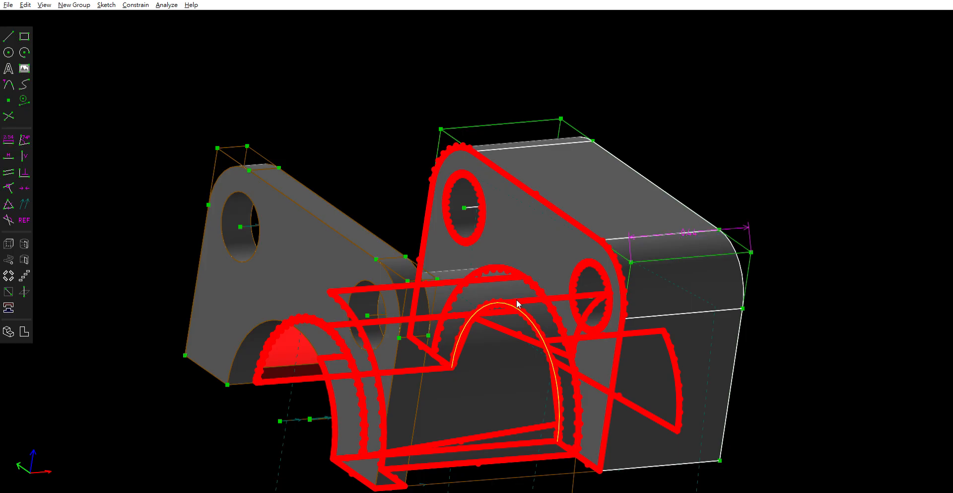
pyautogui.write('.4375')
pyautogui.press('Return')
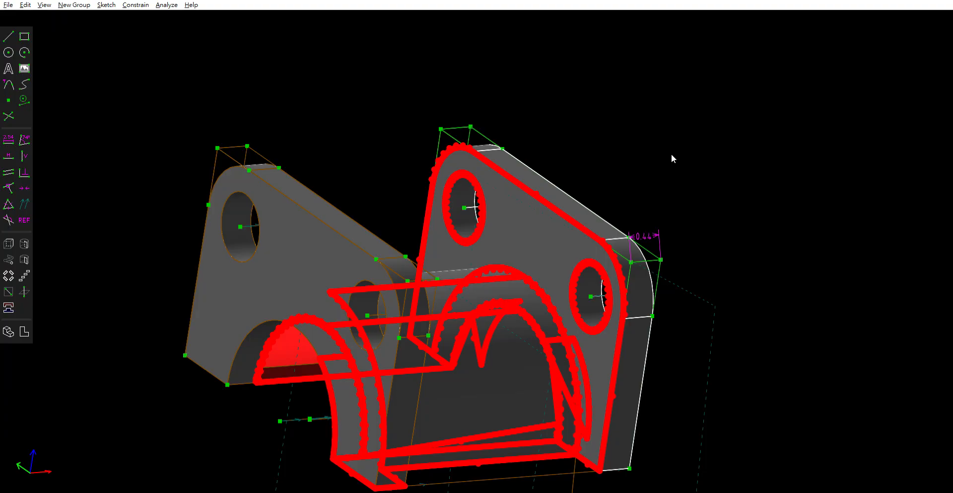
# Examine both plates and the half-ring between them from several angles, including the inside of the half-round cutout.
pyautogui.moveTo(671, 153); pyautogui.dragTo(390, 425, button='middle')
pyautogui.moveTo(365, 230); pyautogui.dragTo(500, 109, button='middle')
pyautogui.moveTo(426, 314); pyautogui.dragTo(658, 426, button='middle')
pyautogui.moveTo(392, 388); pyautogui.dragTo(444, 340, button='middle')
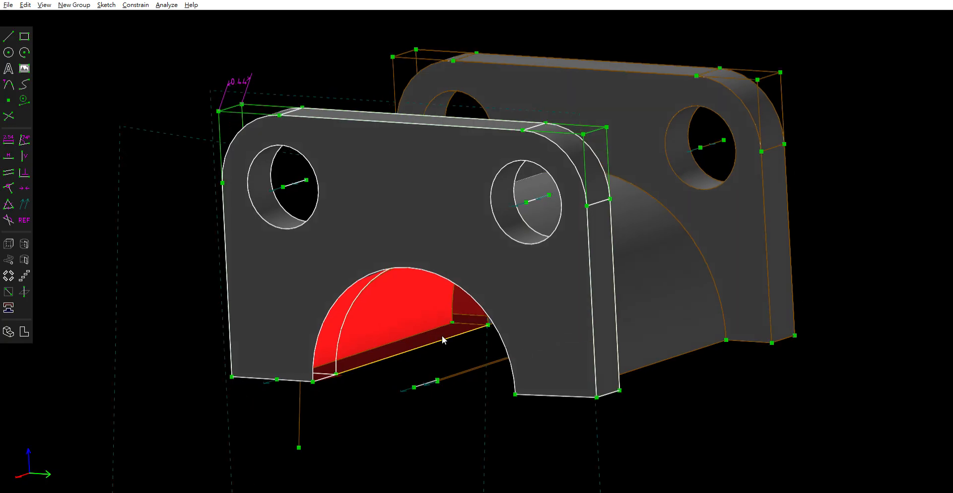
pyautogui.scroll(-5, 353, 359)
pyautogui.moveTo(584, 282); pyautogui.dragTo(607, 288, button='middle')
pyautogui.moveTo(304, 201)
pyautogui.mouseDown(button='middle')
pyautogui.moveTo(380, 172)
pyautogui.moveTo(467, 189)
pyautogui.moveTo(492, 219)
pyautogui.moveTo(328, 162)
pyautogui.moveTo(290, 175)
pyautogui.moveTo(308, 186)
pyautogui.mouseUp(button='middle')
pyautogui.moveTo(598, 210); pyautogui.dragTo(558, 205, button='right')
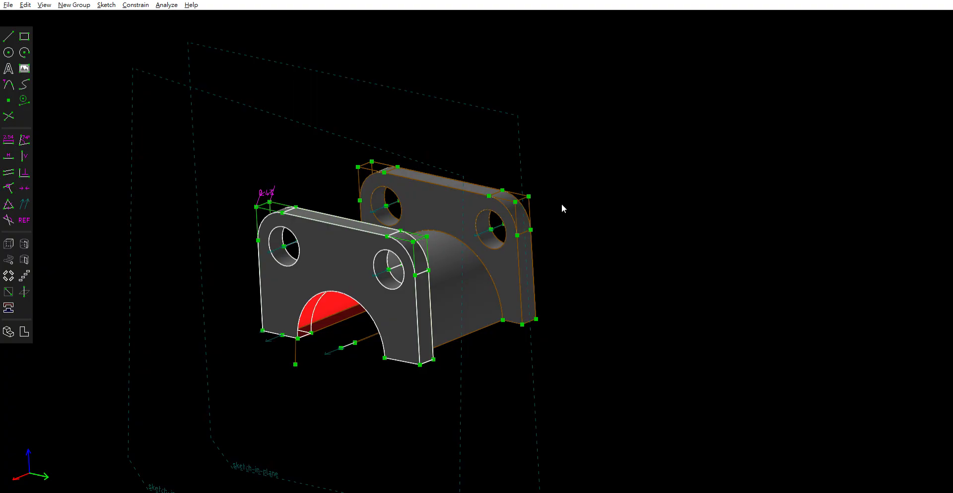
pyautogui.moveTo(570, 292); pyautogui.dragTo(579, 274, button='middle')
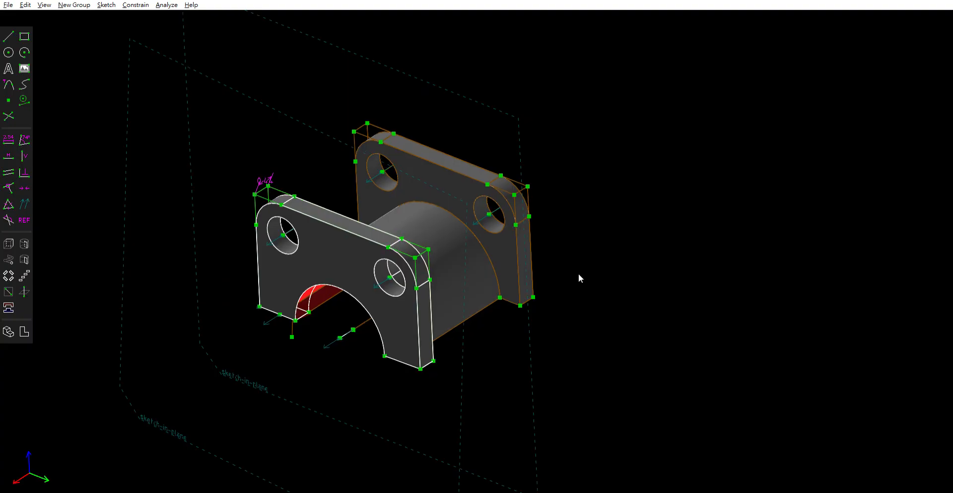